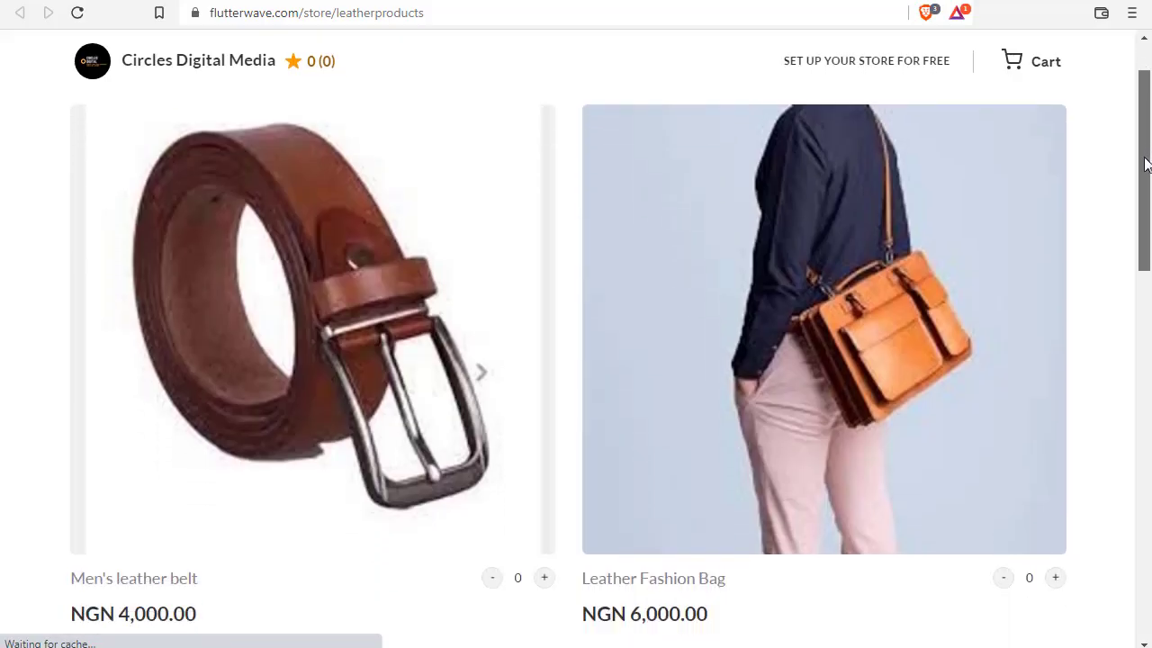
# Filter the storefront's leather products by the BELT category and look over the listing
pyautogui.moveTo(1147, 159); pyautogui.dragTo(1131, 118)
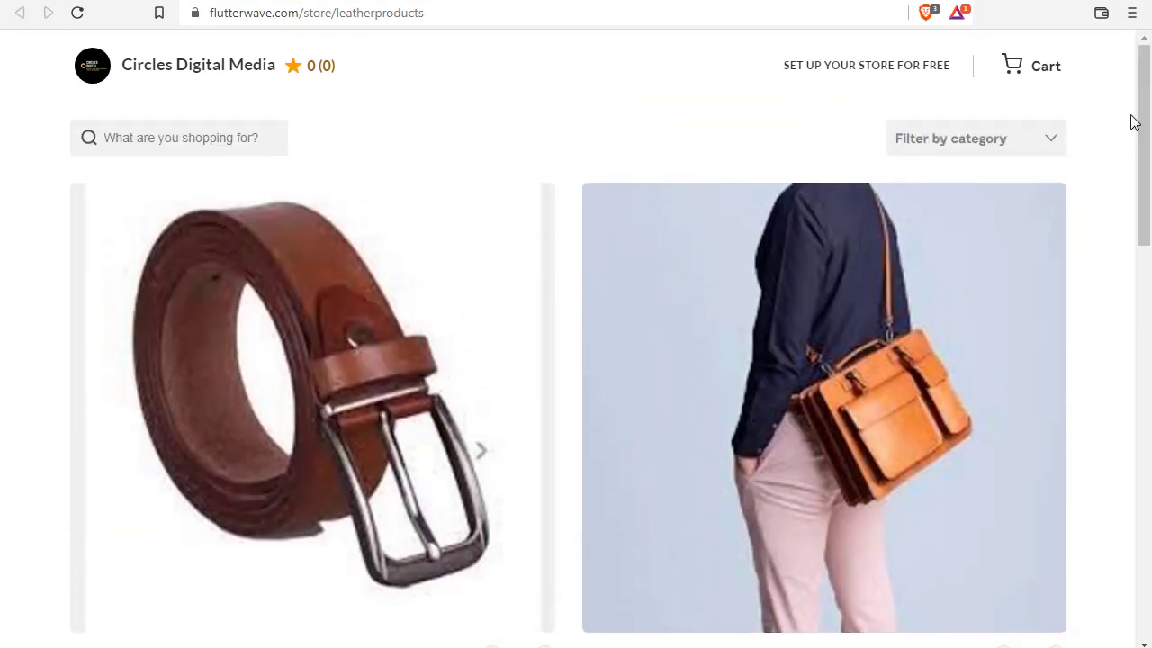
pyautogui.click(1040, 148)
pyautogui.click(922, 345)
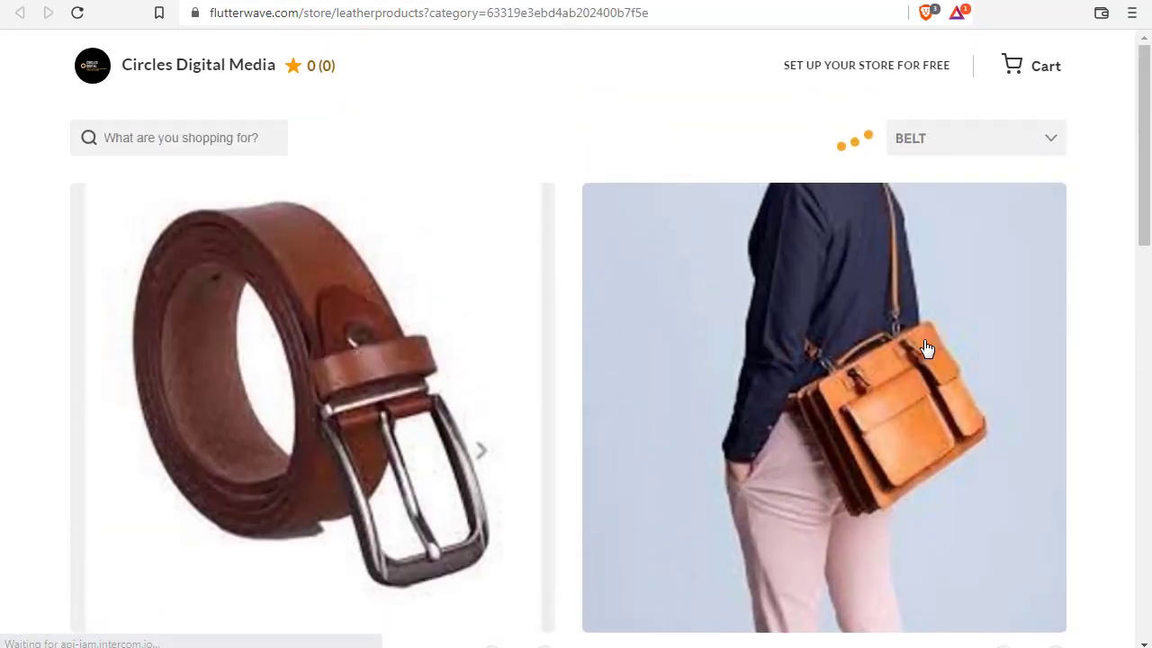
pyautogui.moveTo(1150, 191); pyautogui.dragTo(1131, 128)
# Filter the storefront by the Men's Shoes category and view the shoe's picture and pricing
pyautogui.click(1036, 155)
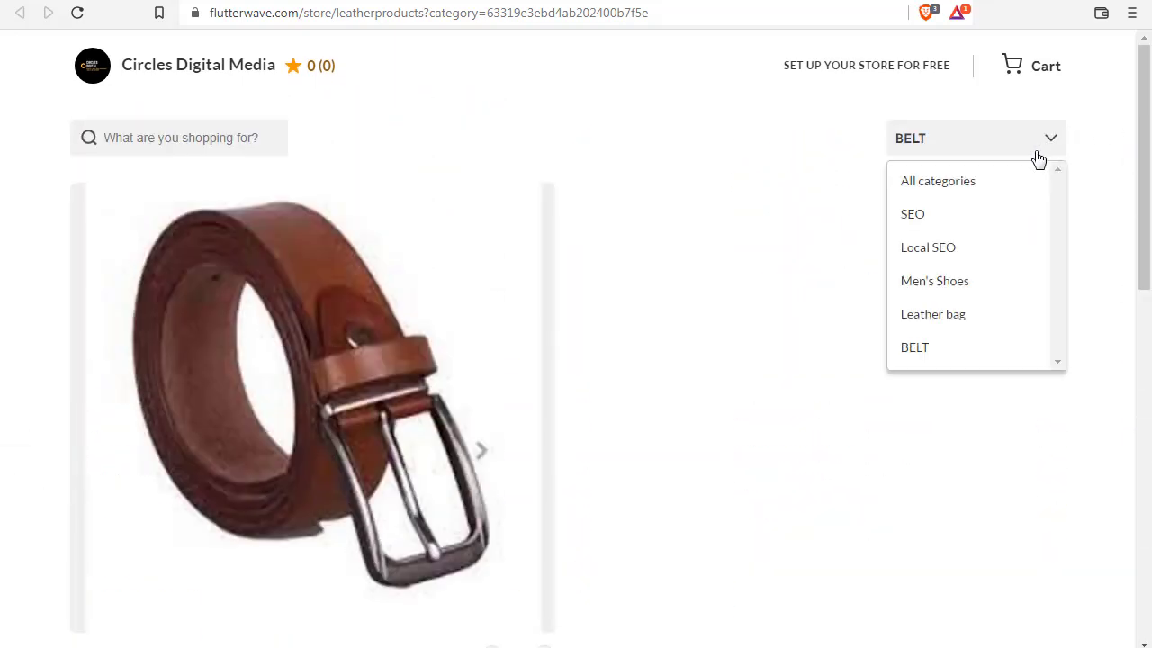
pyautogui.click(954, 291)
pyautogui.moveTo(1141, 200); pyautogui.dragTo(1146, 316)
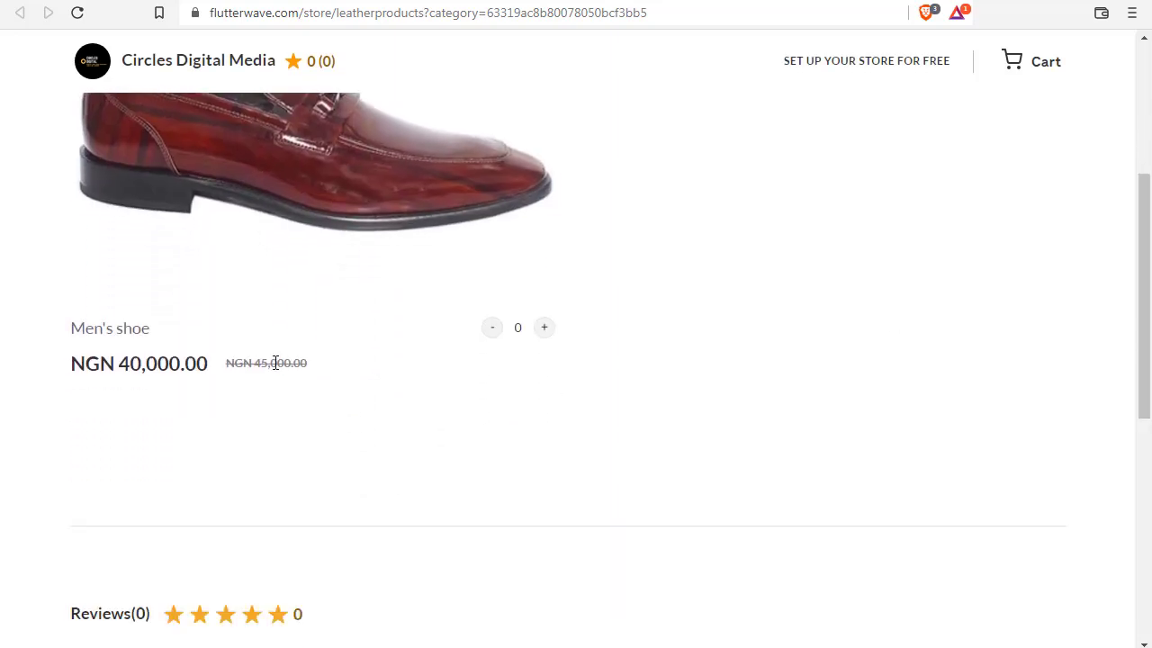
pyautogui.scroll(3, 864, 344)
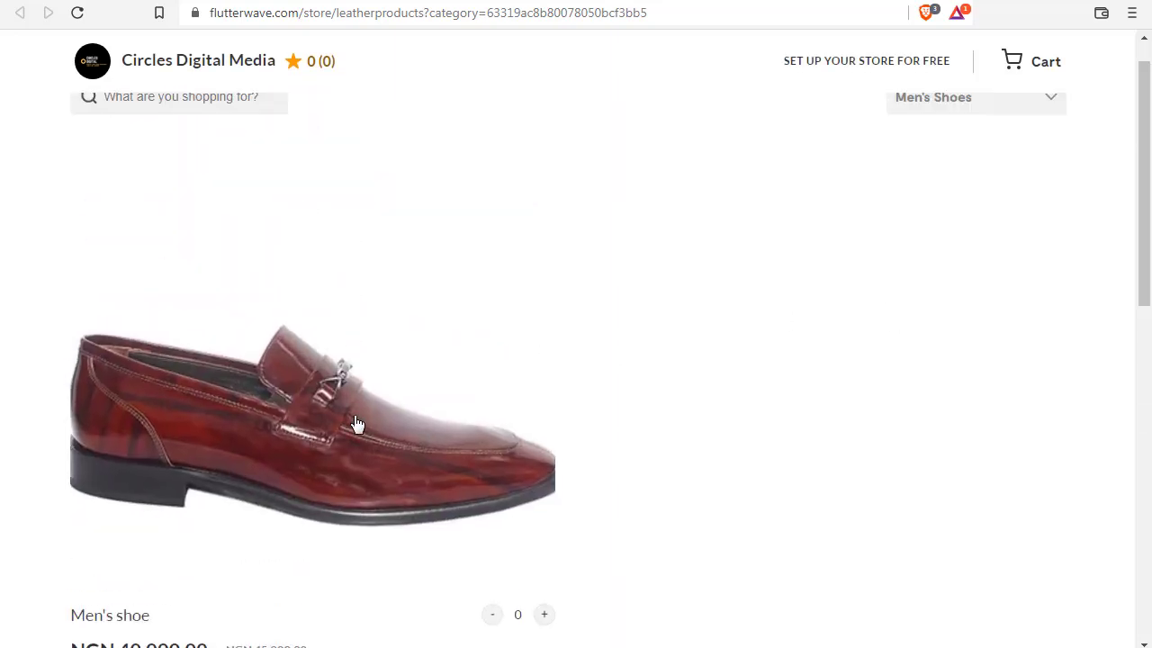
pyautogui.moveTo(1139, 275); pyautogui.dragTo(1148, 198)
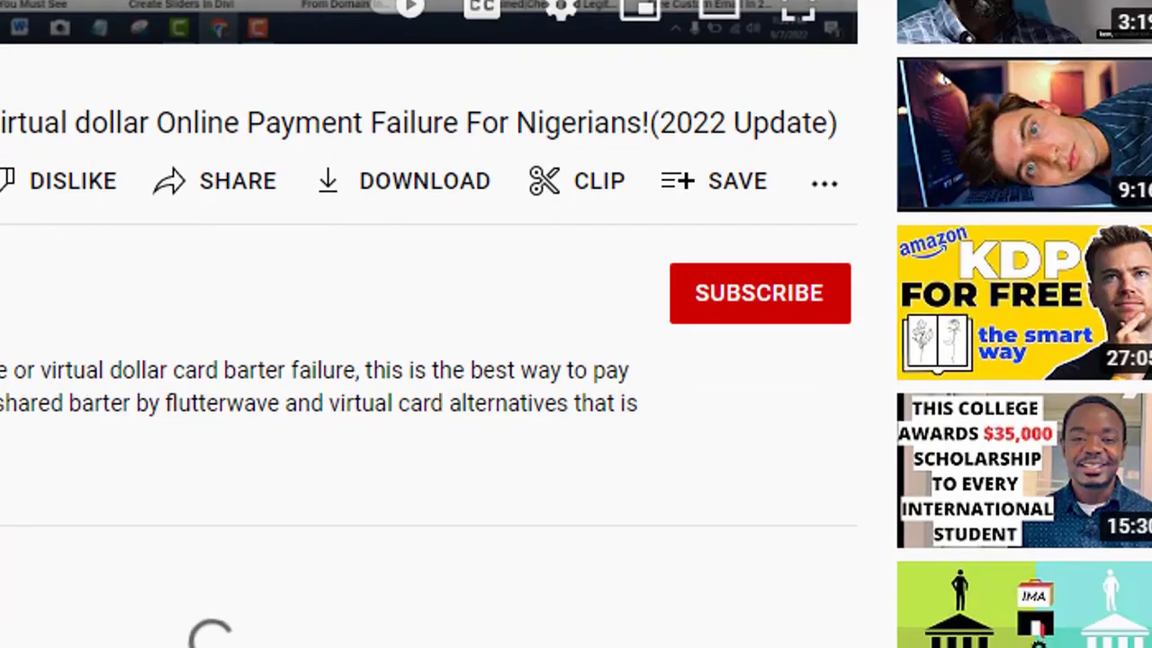
# Subscribe to the video's channel on YouTube and set its notifications to All
pyautogui.click(772, 303)
pyautogui.click(820, 306)
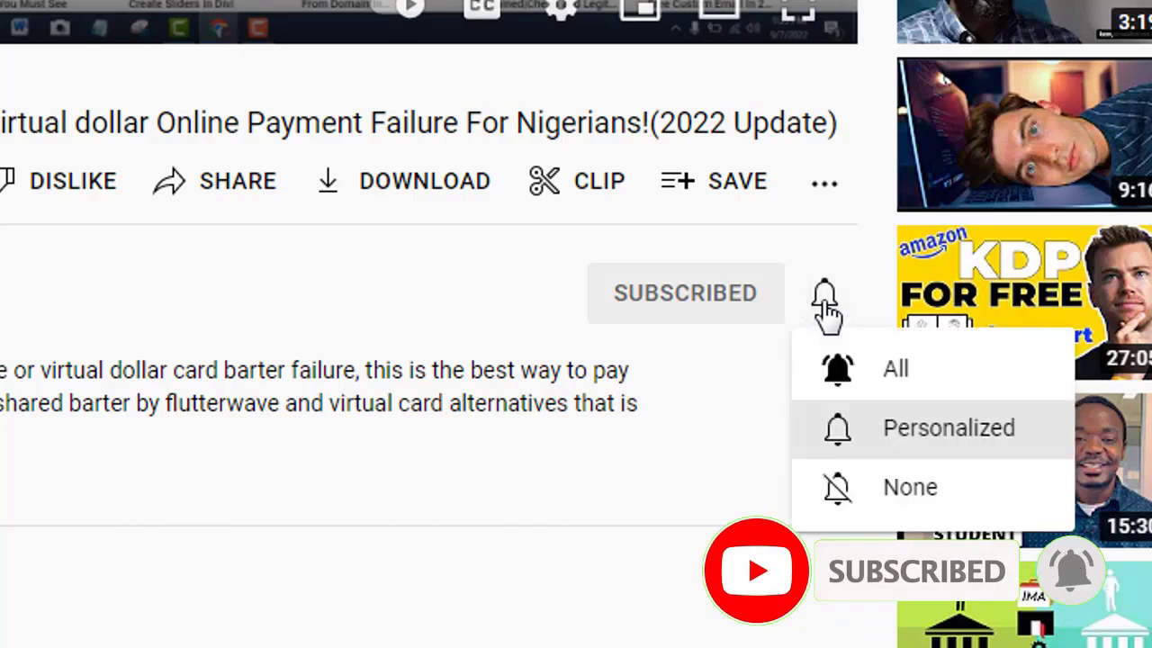
pyautogui.click(889, 373)
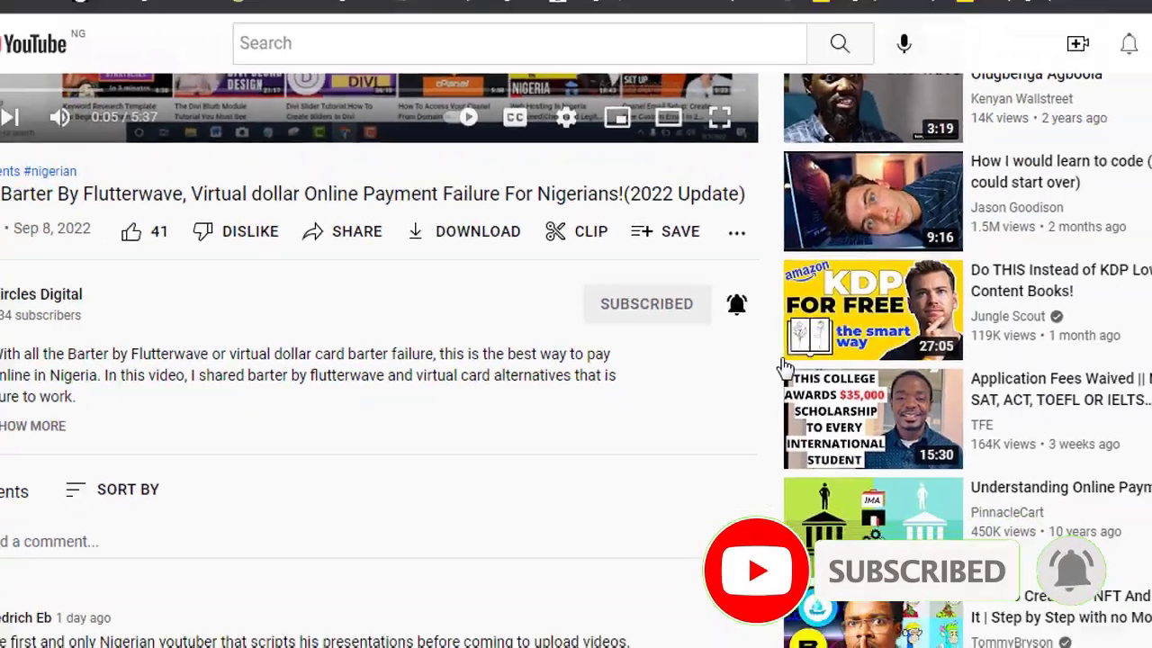
pyautogui.scroll(-3, 785, 367)
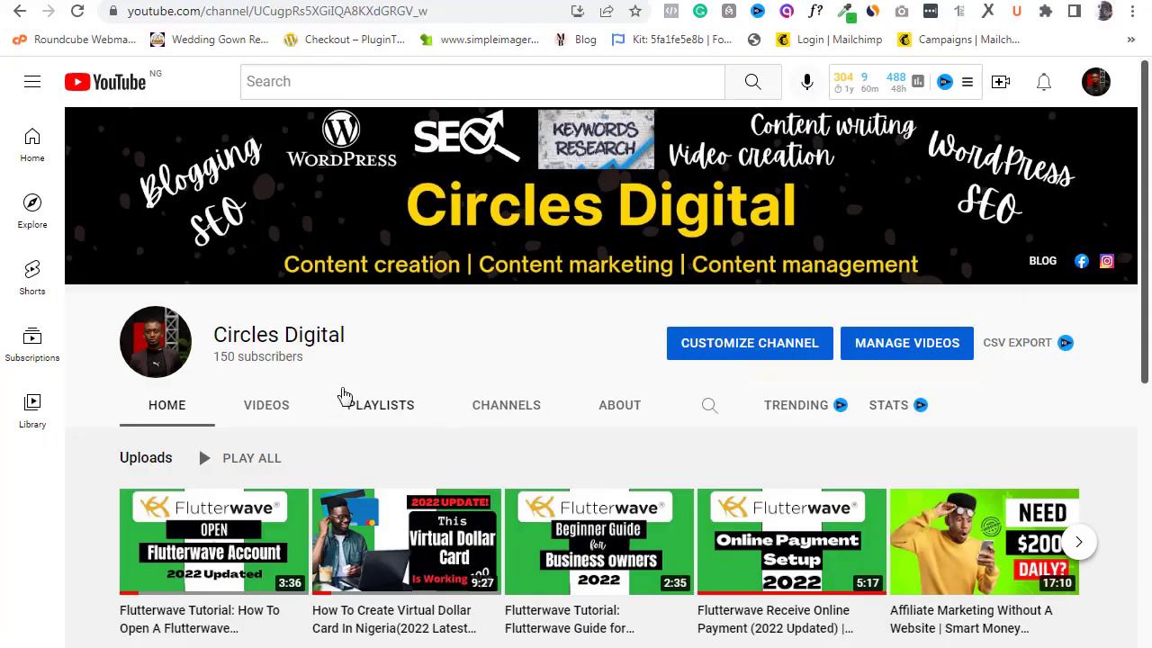
# Open the channel's full "Flutterwave Tutorial For Business Owners" playlist and look through its videos
pyautogui.click(380, 407)
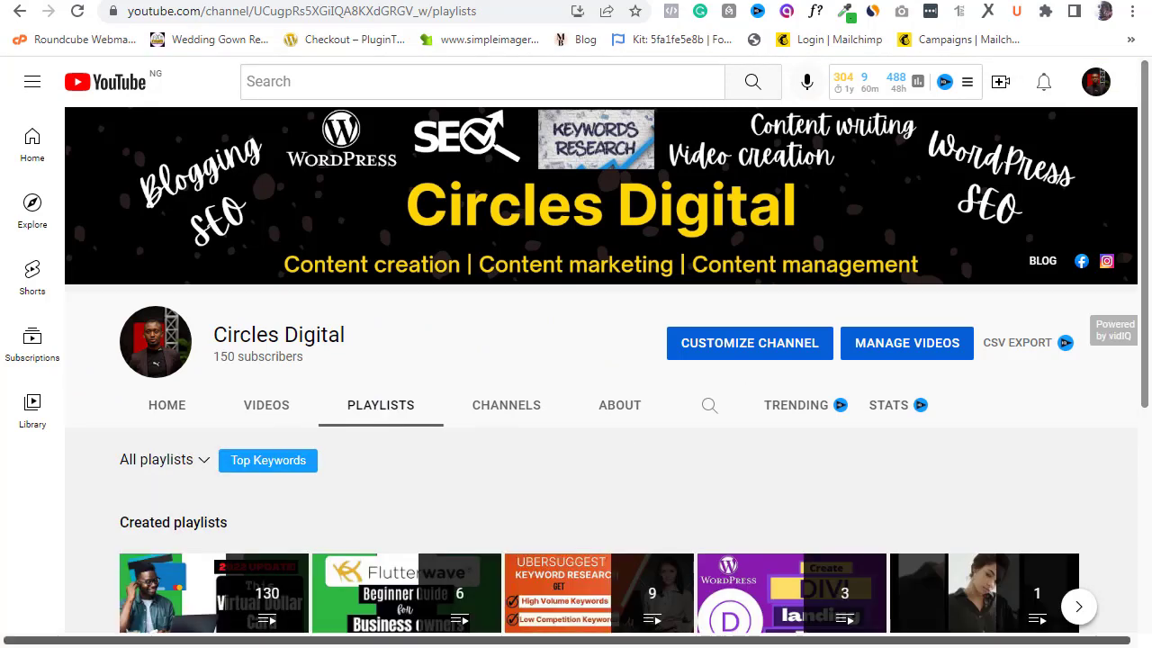
pyautogui.scroll(-3, 1147, 284)
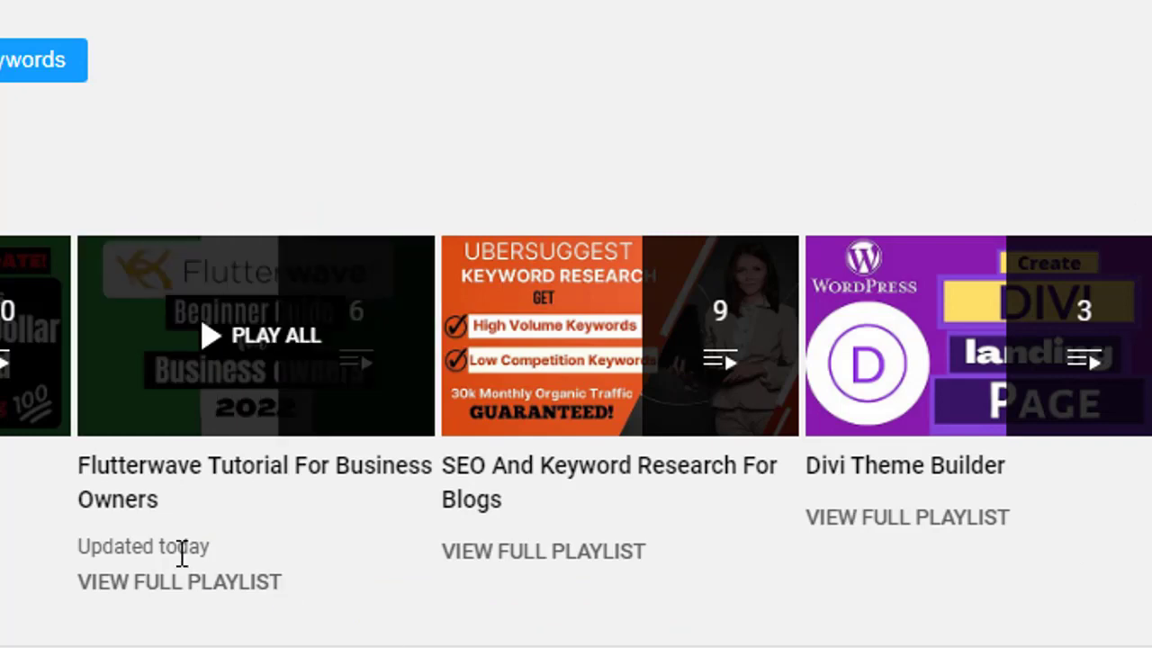
pyautogui.click(183, 585)
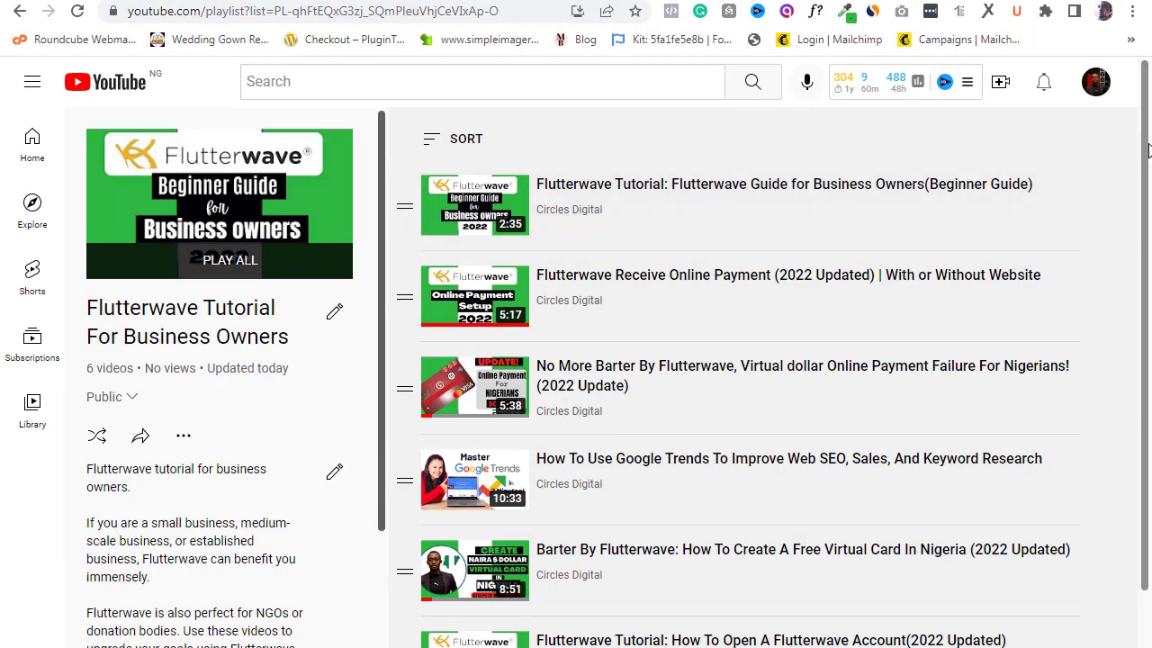
pyautogui.moveTo(1147, 149); pyautogui.dragTo(1149, 214)
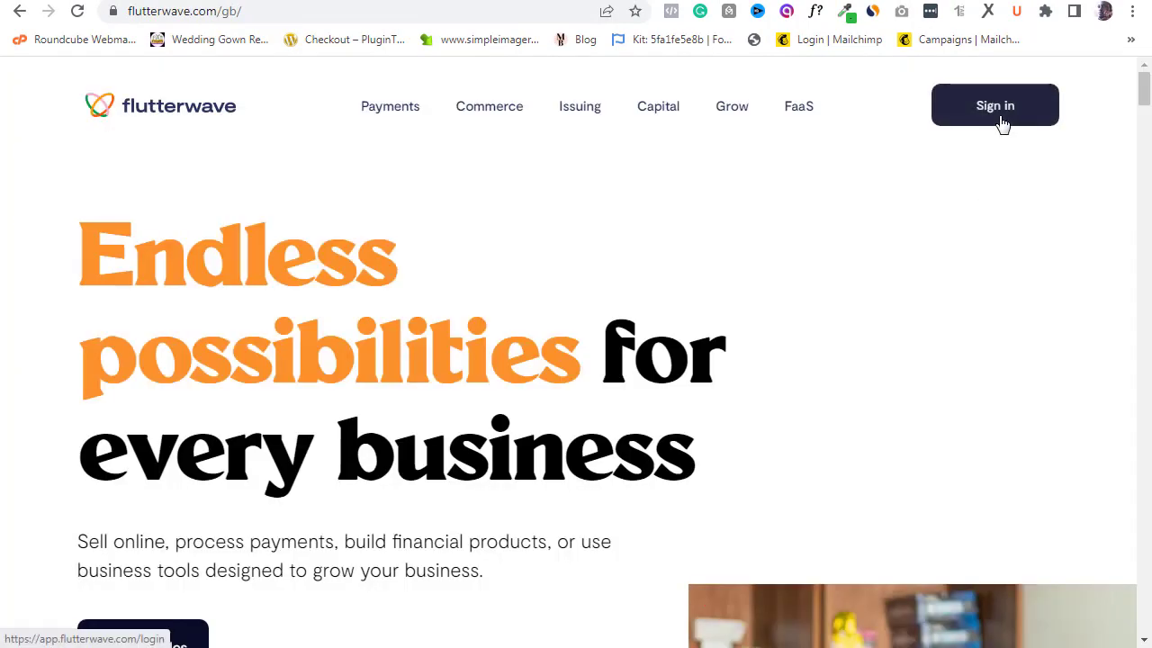
# Sign in to the Flutterwave account from its website, filling in the saved account password
pyautogui.click(1001, 124)
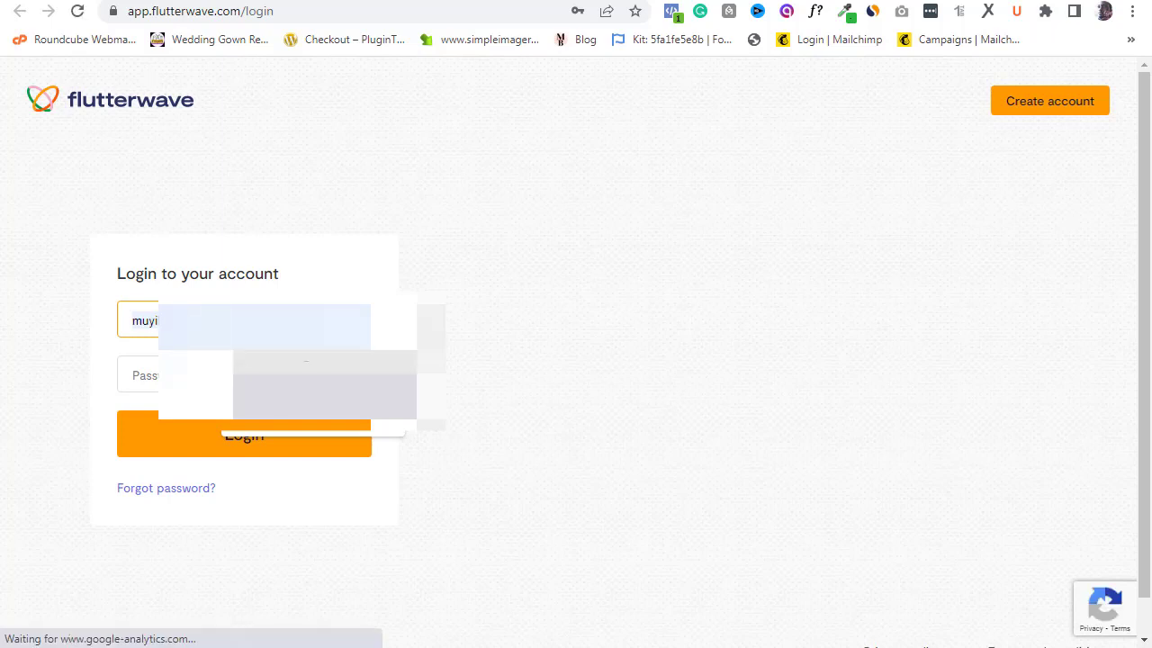
pyautogui.click(144, 374)
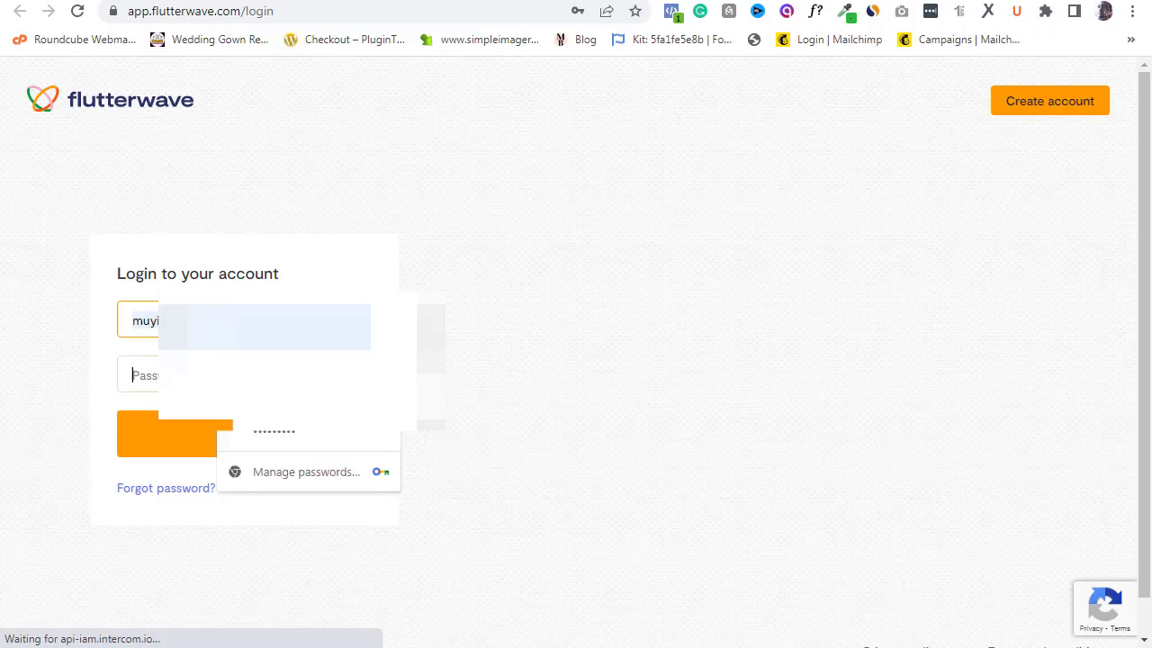
pyautogui.click(279, 433)
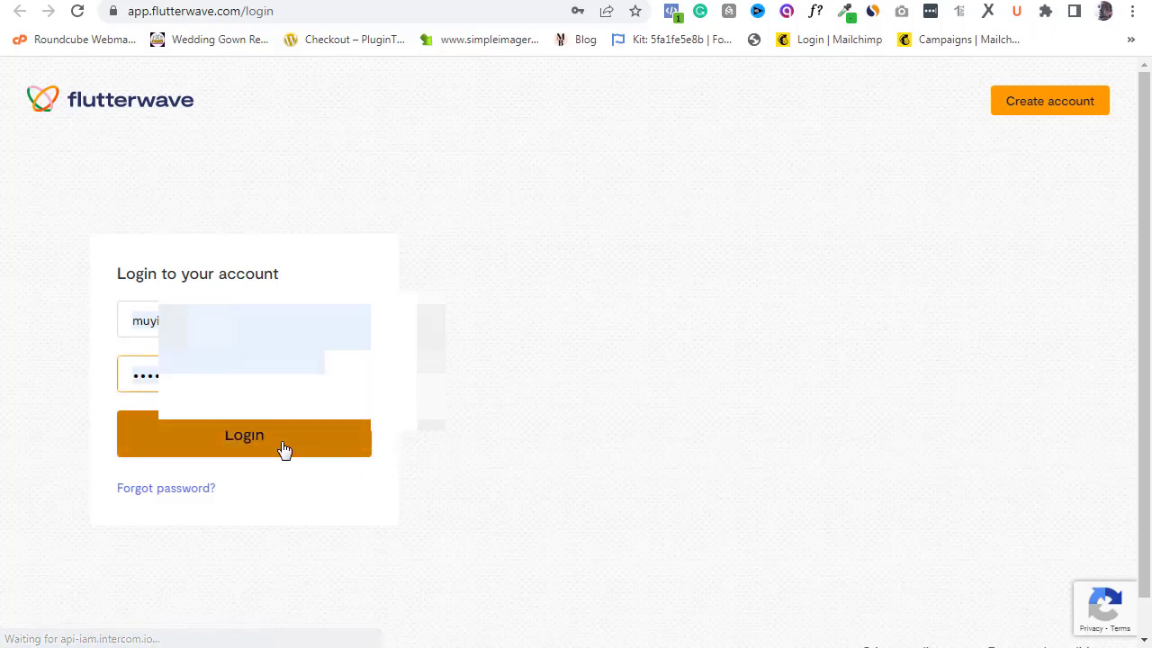
pyautogui.click(284, 449)
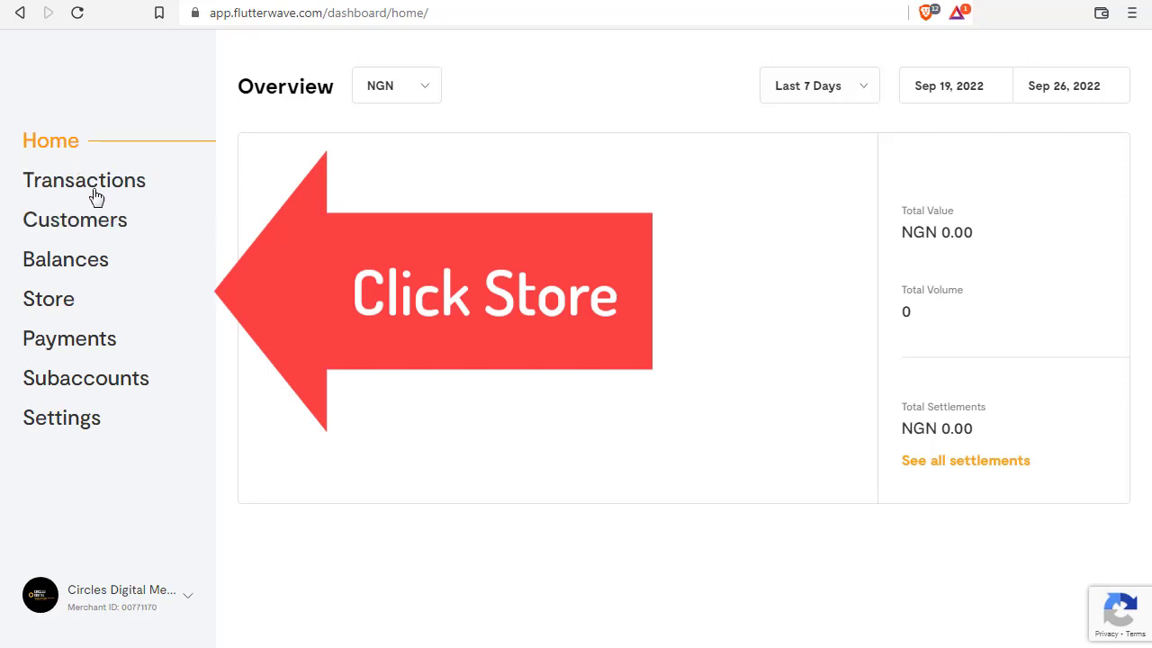
# Open the store's product section from the dashboard and start a new product
pyautogui.click(58, 309)
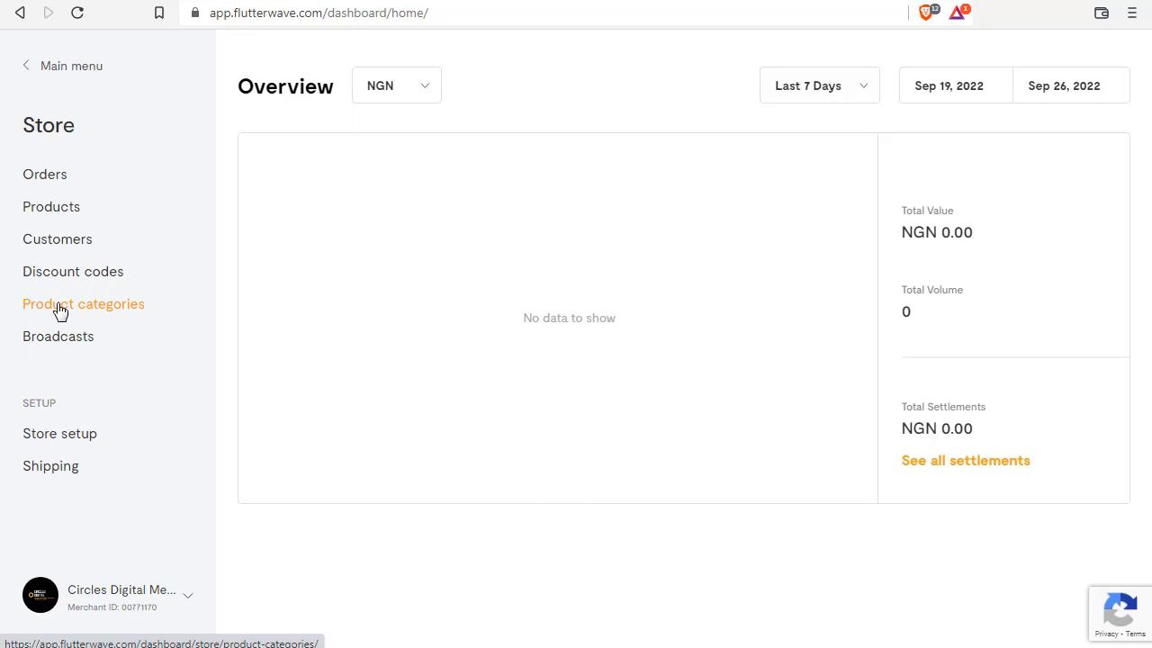
pyautogui.click(52, 209)
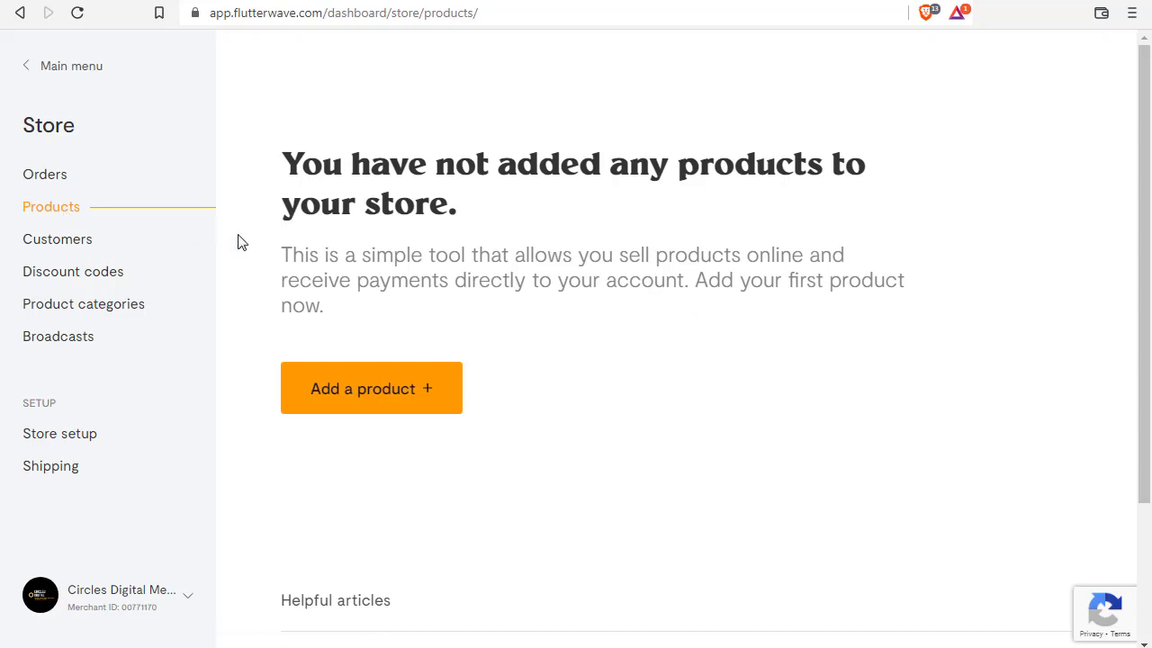
pyautogui.click(421, 398)
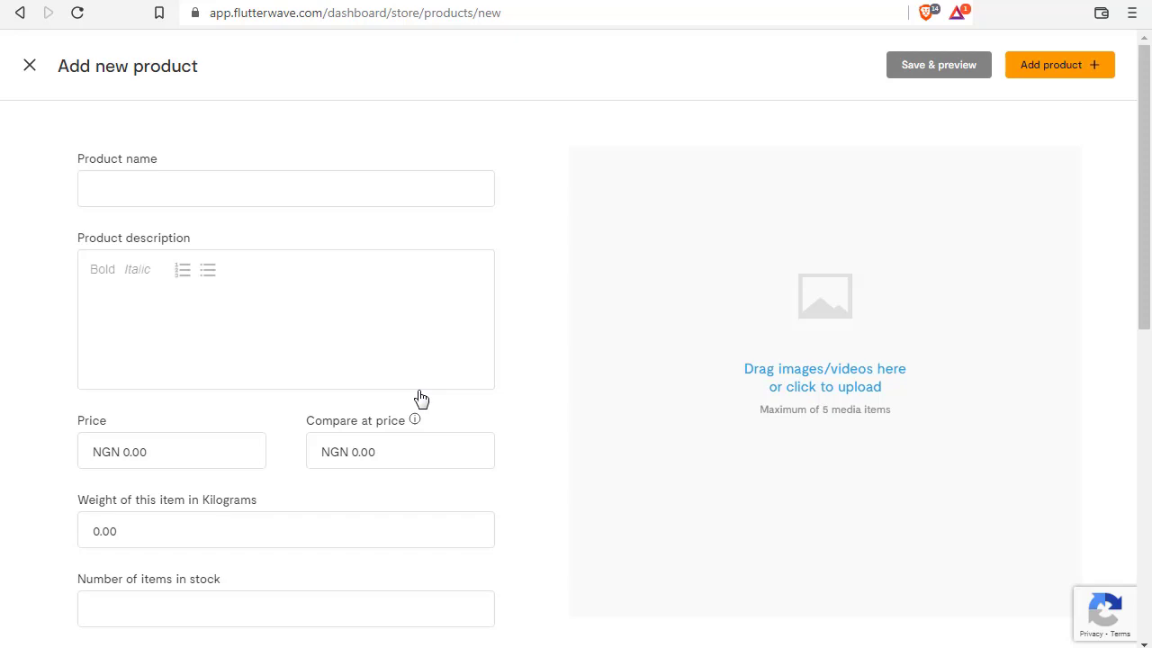
# Name the product "On Page Optimization" and enter the description "On page SEO for your website"
pyautogui.click(291, 189)
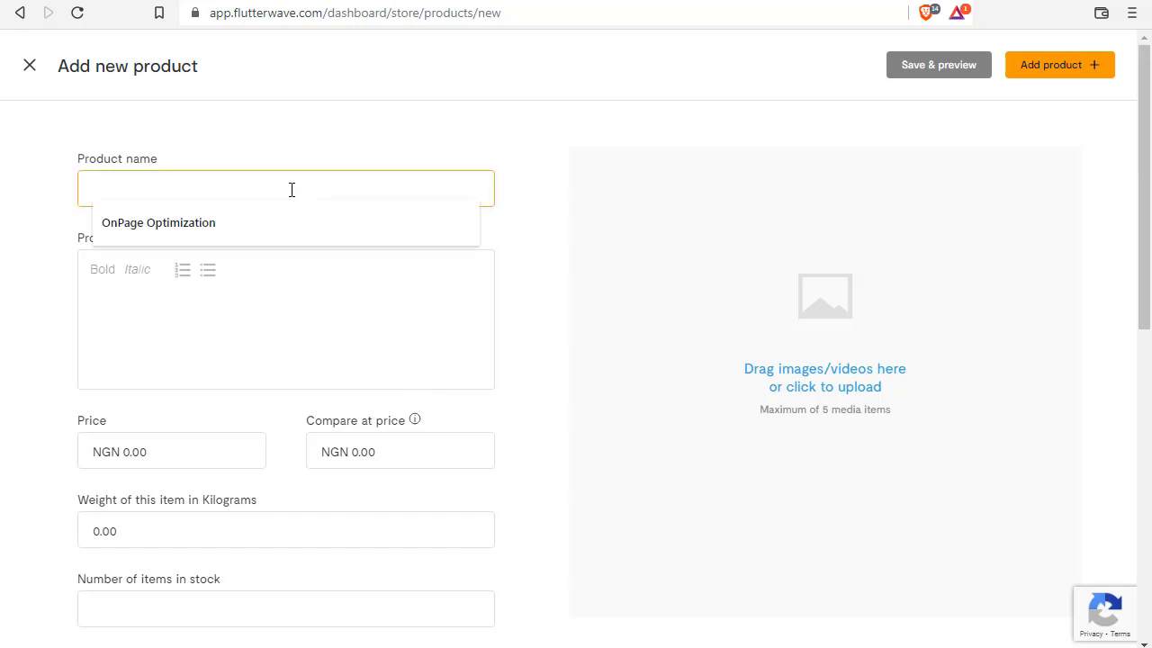
pyautogui.click(203, 225)
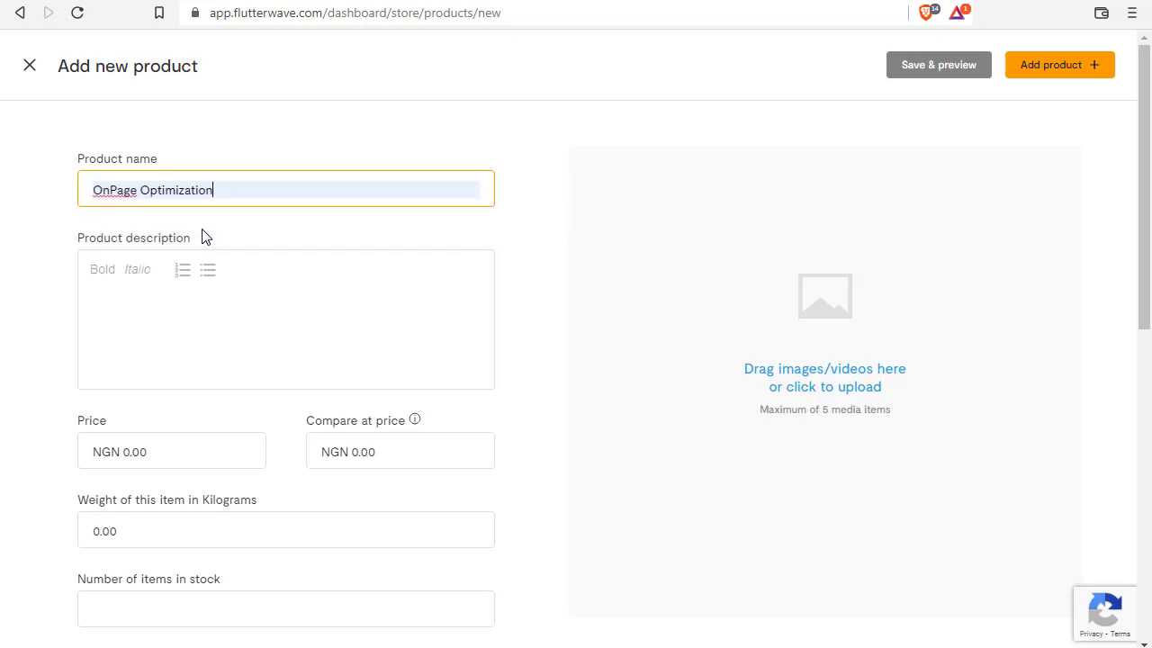
pyautogui.click(112, 190)
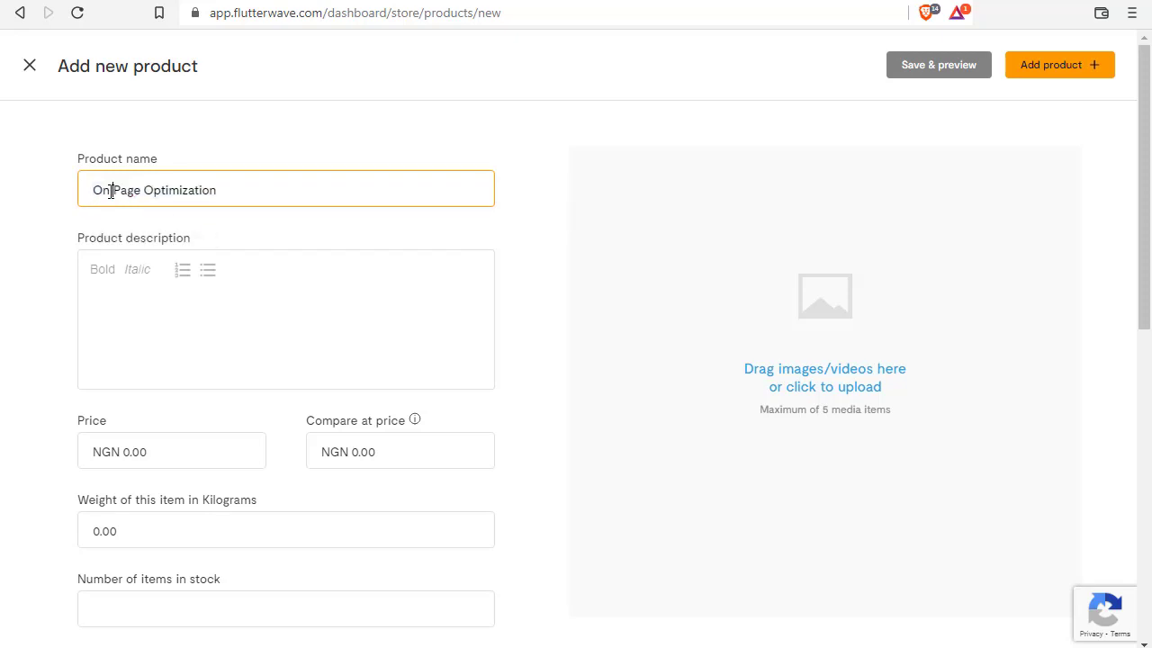
pyautogui.click(119, 300)
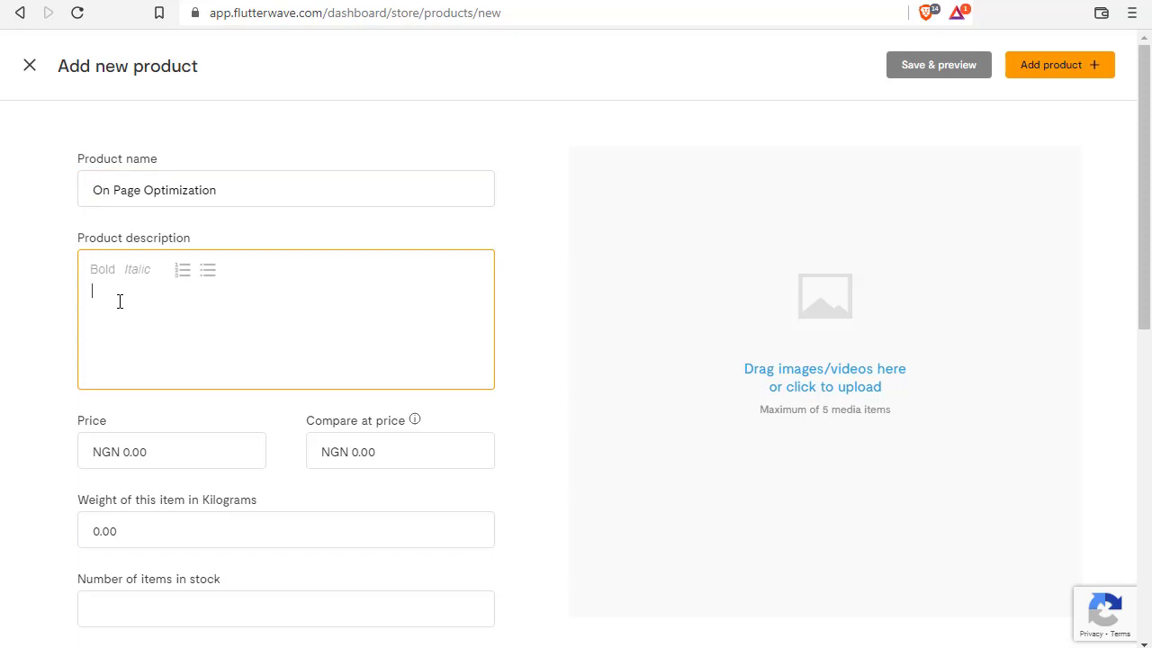
pyautogui.write('On page SEO for your website')
# Set the product's price to NGN 10,000.00
pyautogui.click(133, 452)
pyautogui.write('10,000.0')
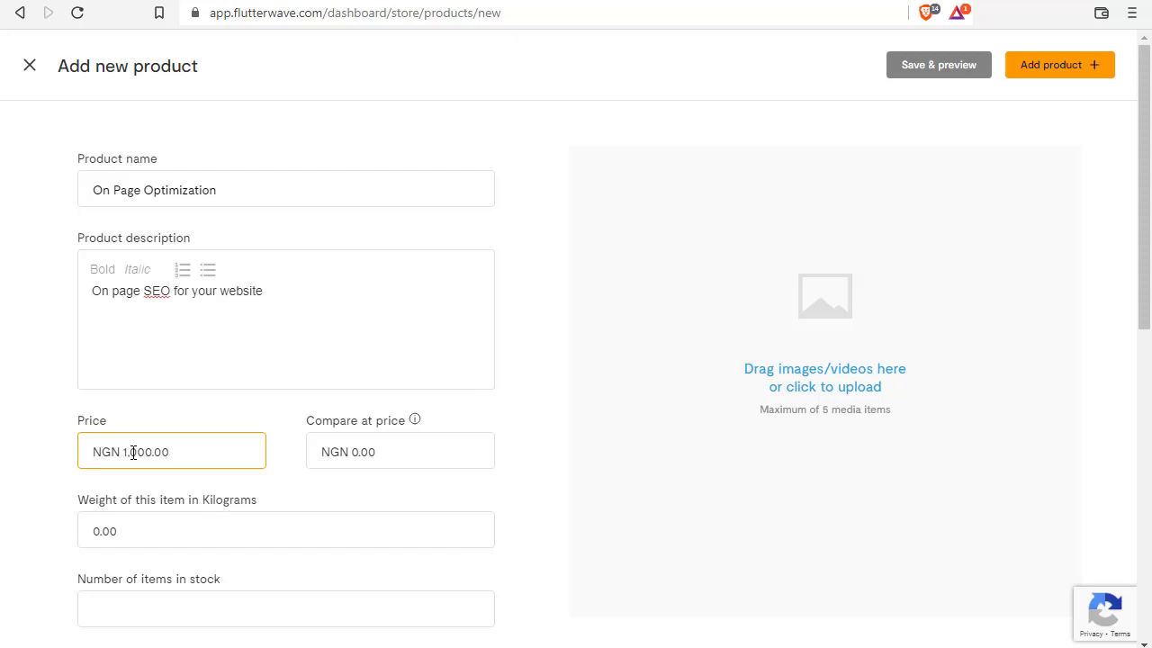
pyautogui.write('0')
# Set the item's weight to 1.00 kg and the number of items in stock to 1000
pyautogui.click(139, 529)
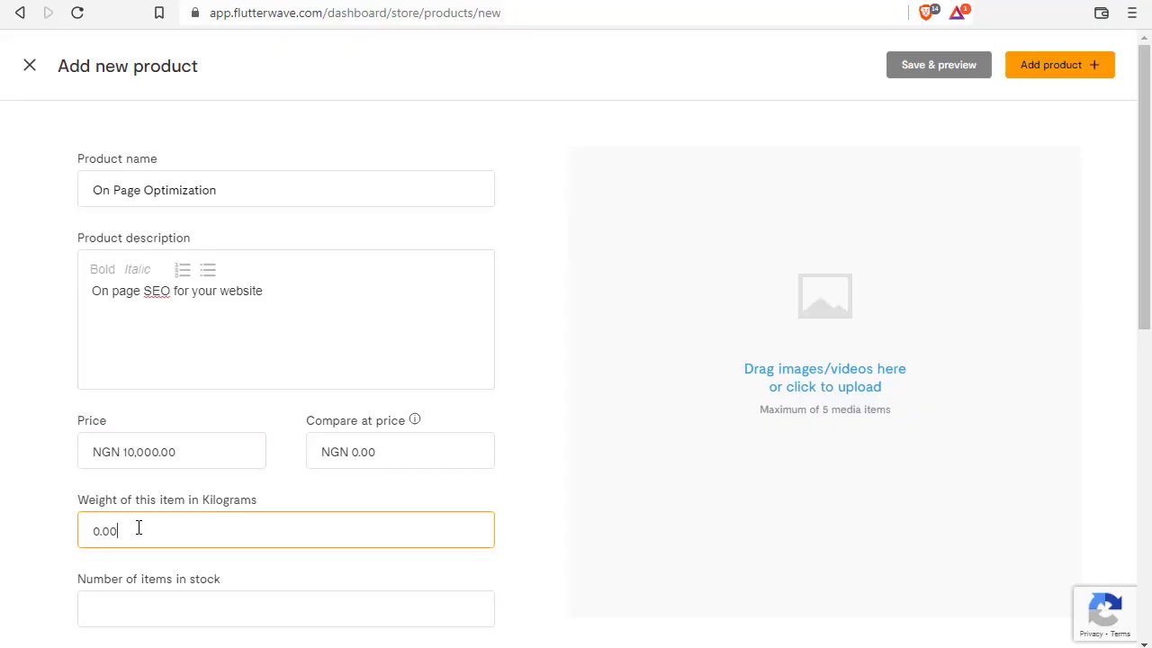
pyautogui.write('1000')
pyautogui.press('BackSpace')
pyautogui.scroll(-2, 576, 360)
pyautogui.scroll(-3, 897, 507)
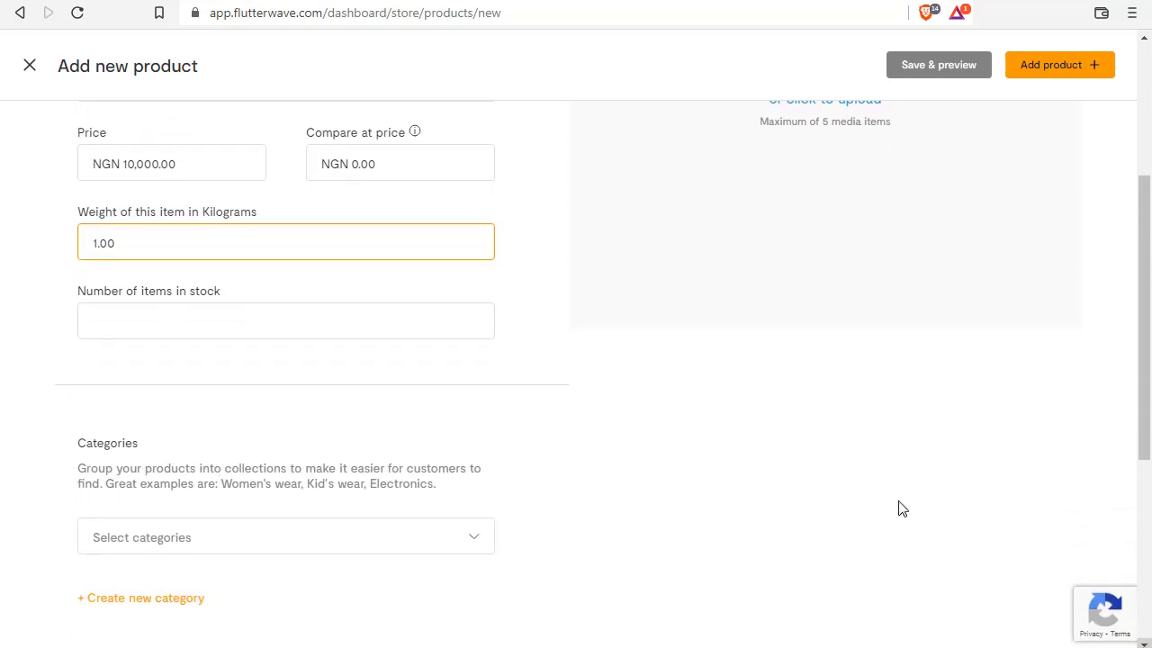
pyautogui.click(347, 320)
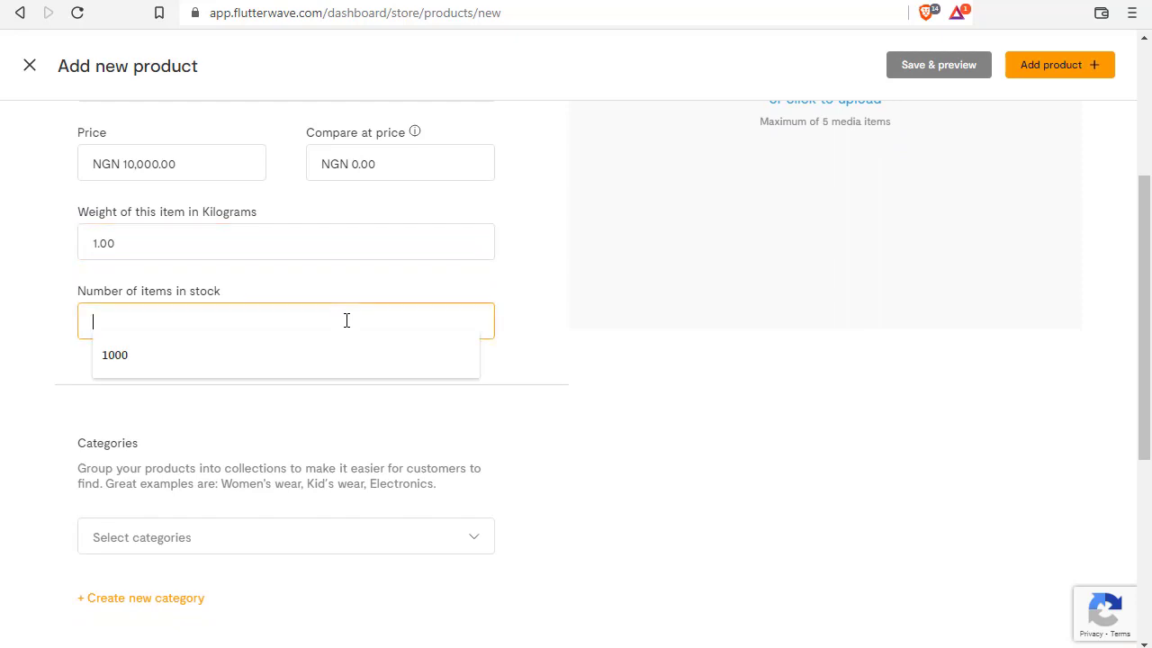
pyautogui.click(278, 348)
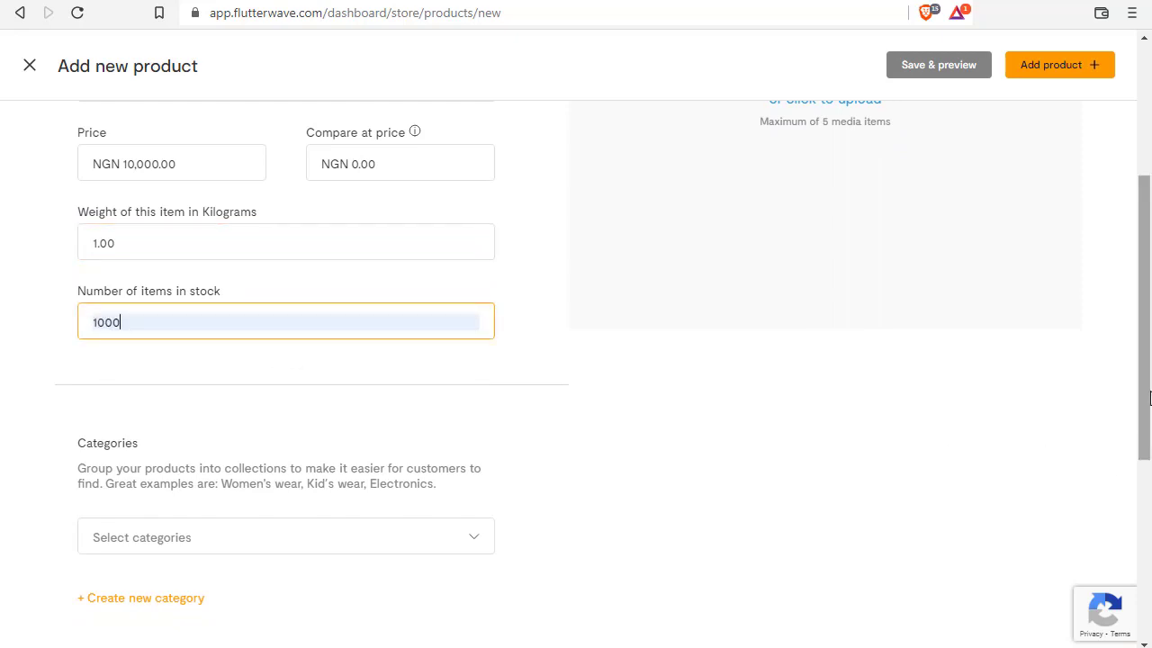
# Assign the product to the SEO category and remove that category again
pyautogui.moveTo(1149, 398); pyautogui.dragTo(1121, 484)
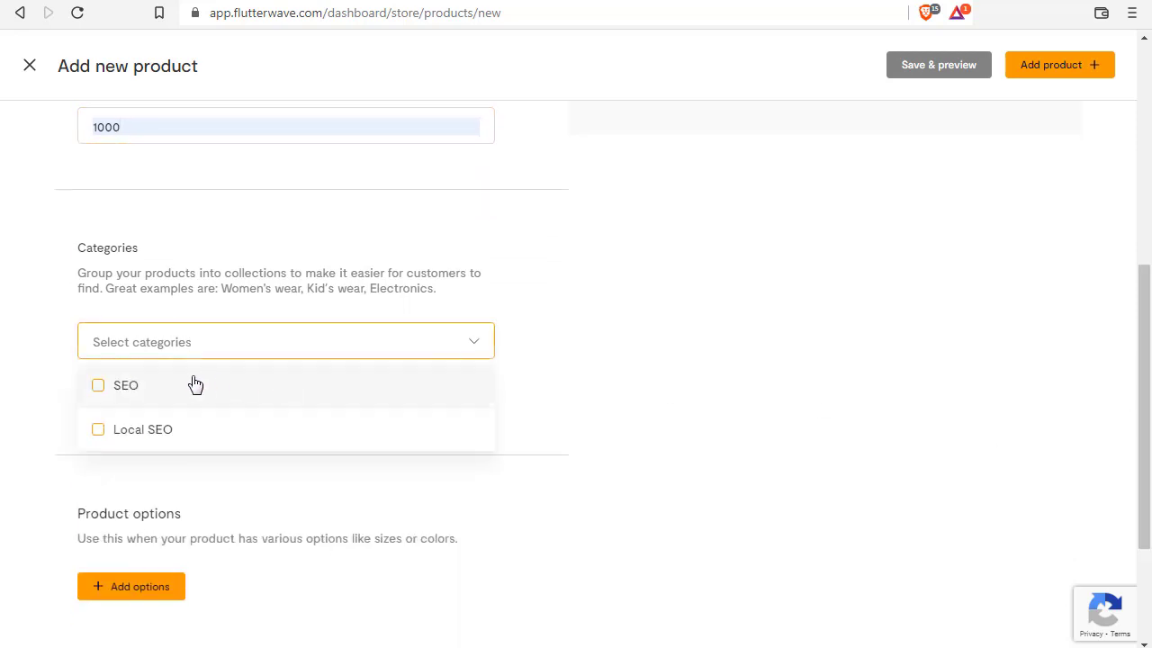
pyautogui.click(115, 396)
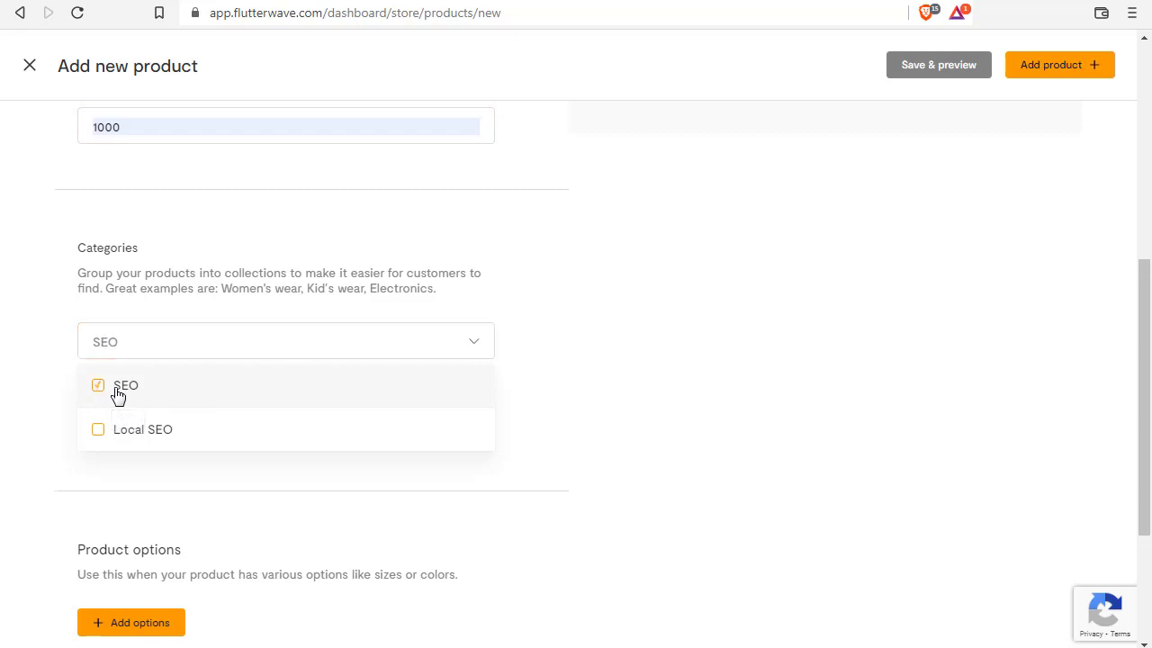
pyautogui.click(553, 404)
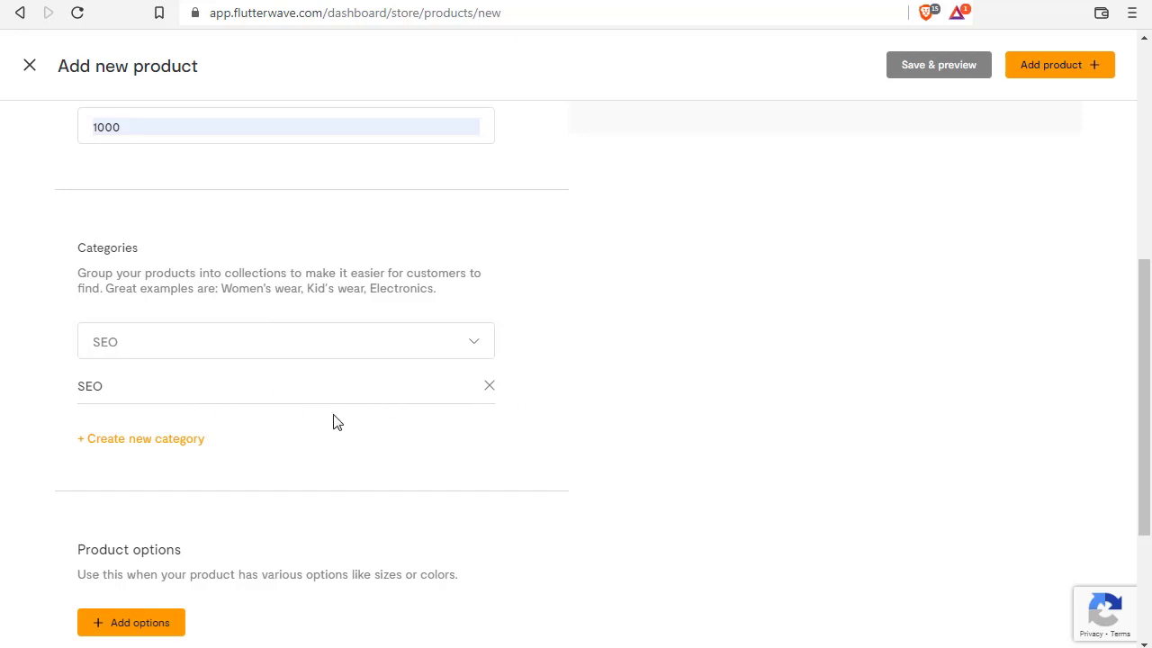
pyautogui.click(489, 387)
# Create a new category named "Men's Shoes" with the description "Leather shoes for men"
pyautogui.click(179, 410)
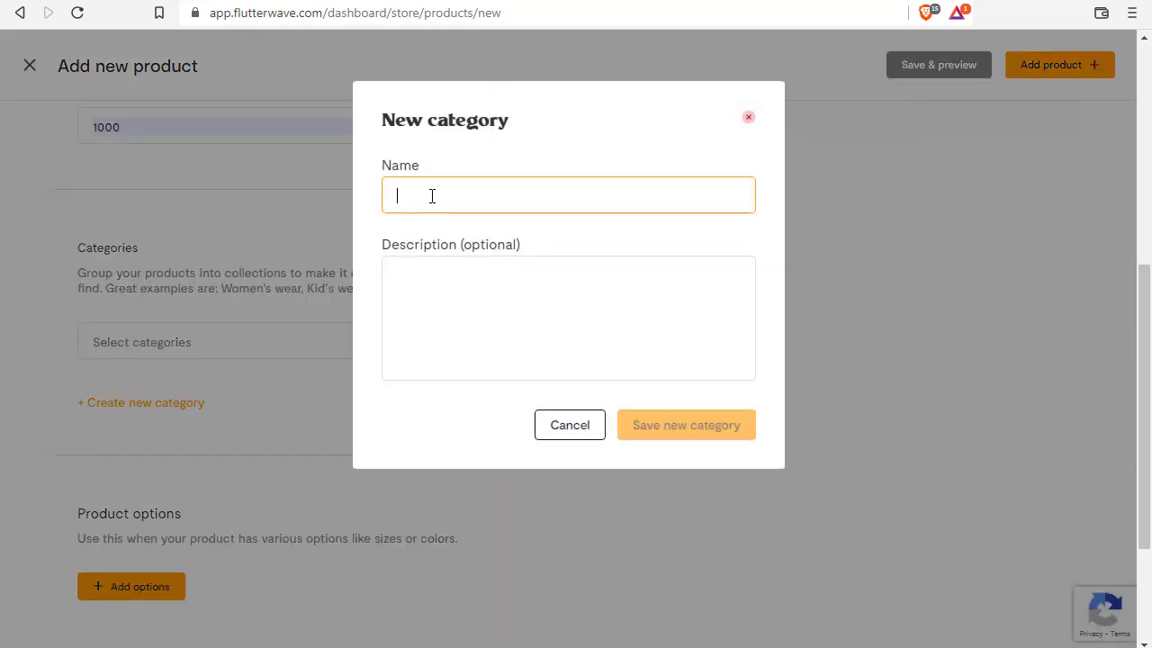
pyautogui.write('Shoe')
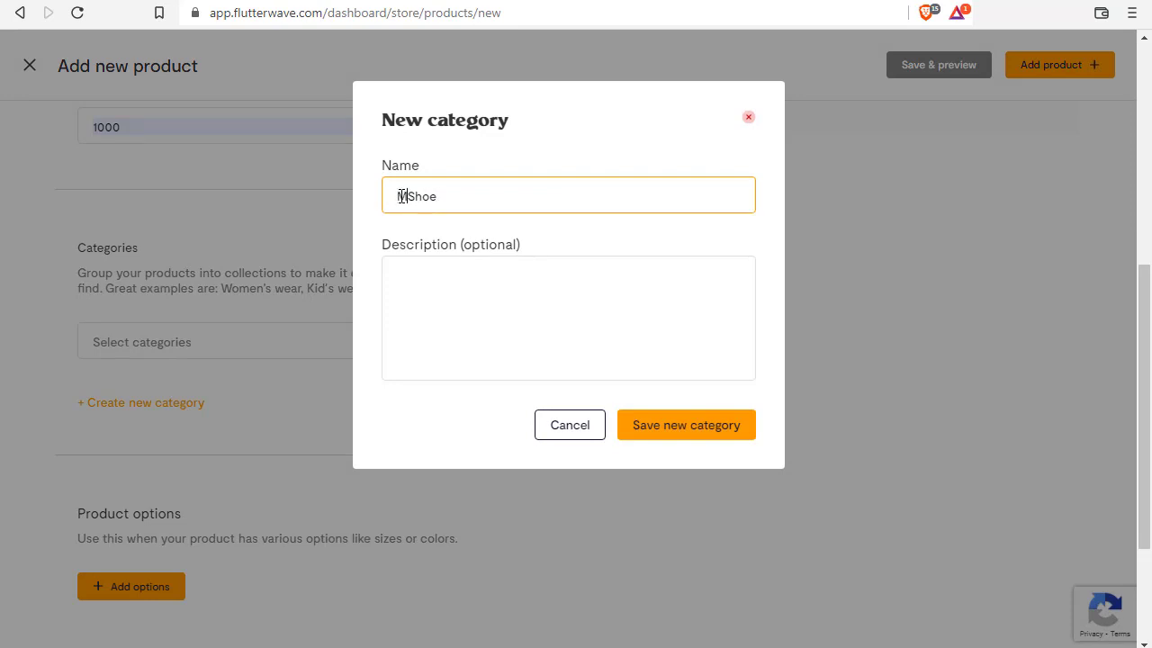
pyautogui.write("Men's")
pyautogui.doubleClick(481, 195)
pyautogui.write('Shoes')
pyautogui.click(474, 276)
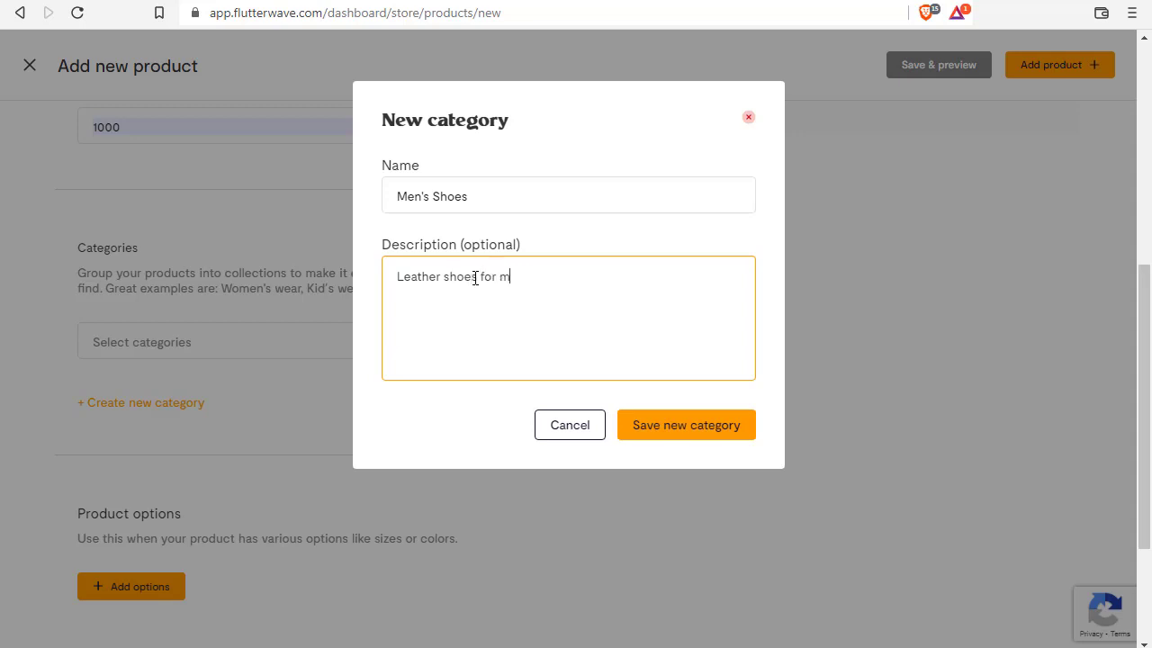
pyautogui.click(675, 430)
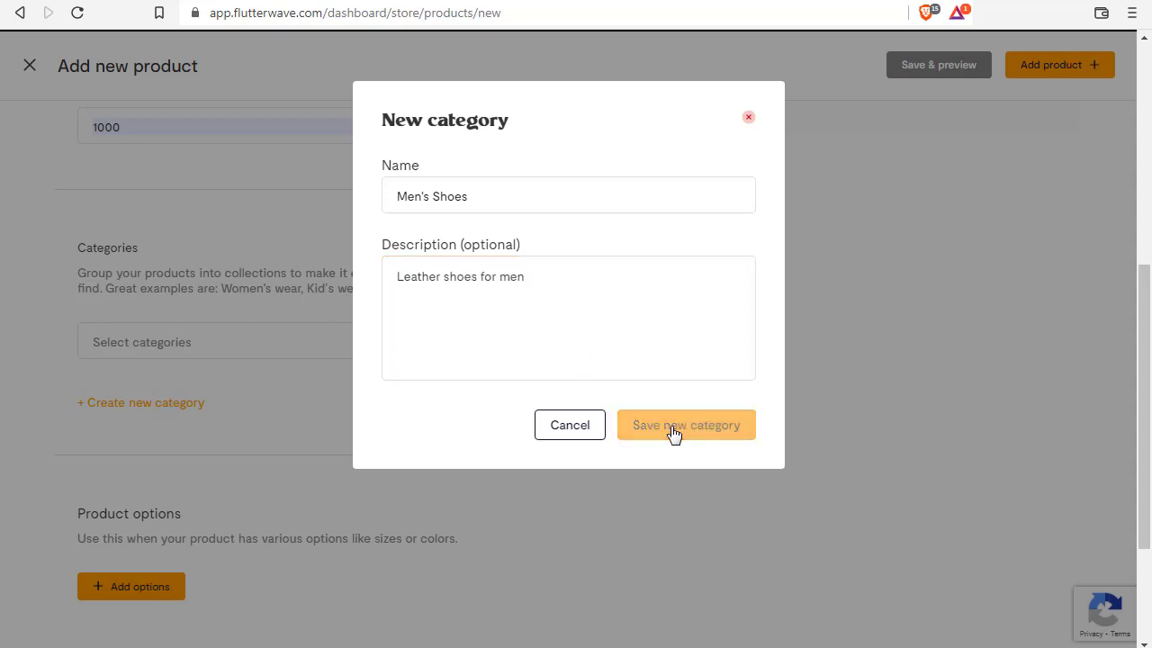
# Assign the product to the SEO category and add a Size product option
pyautogui.click(475, 349)
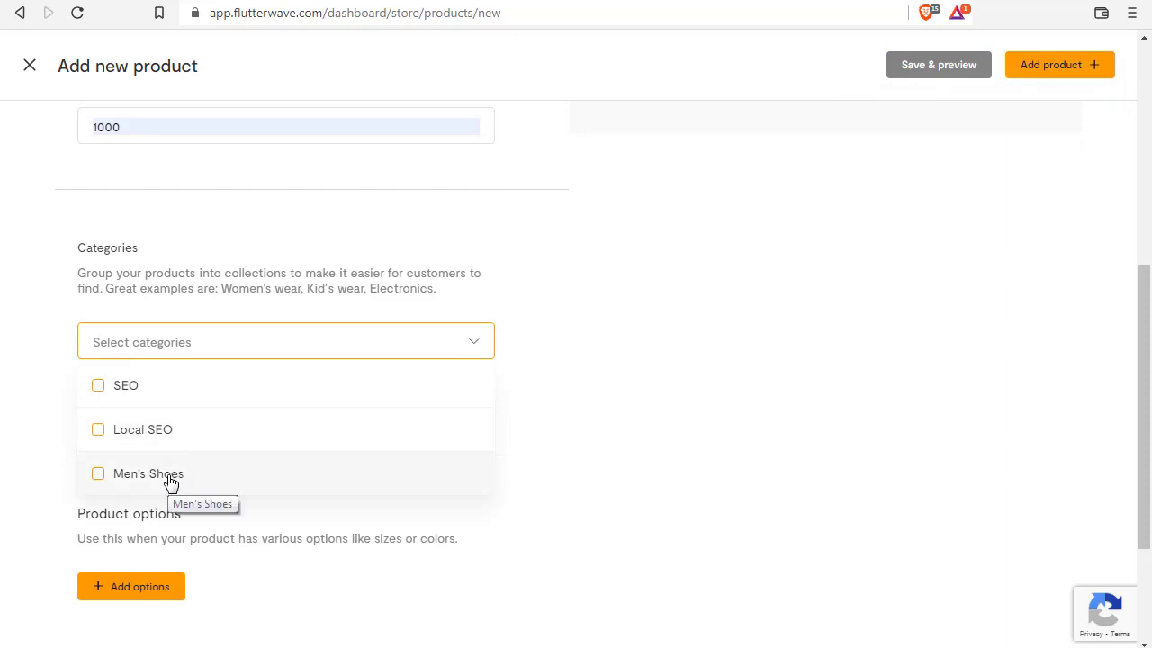
pyautogui.click(149, 395)
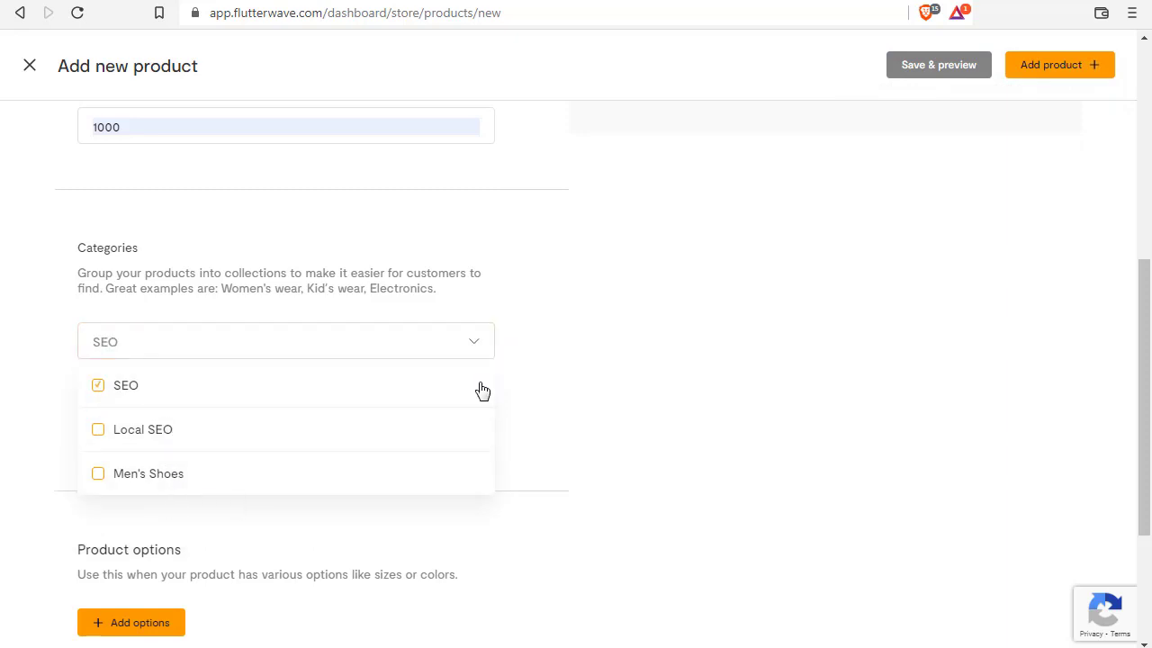
pyautogui.click(617, 390)
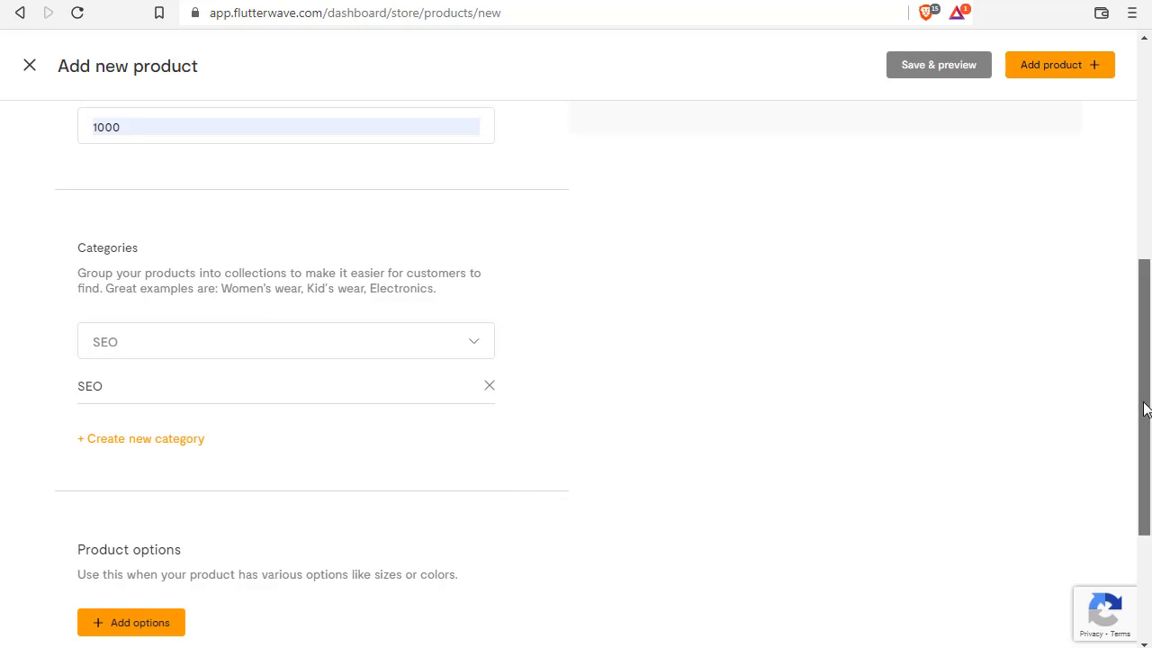
pyautogui.moveTo(1144, 404); pyautogui.dragTo(1141, 481)
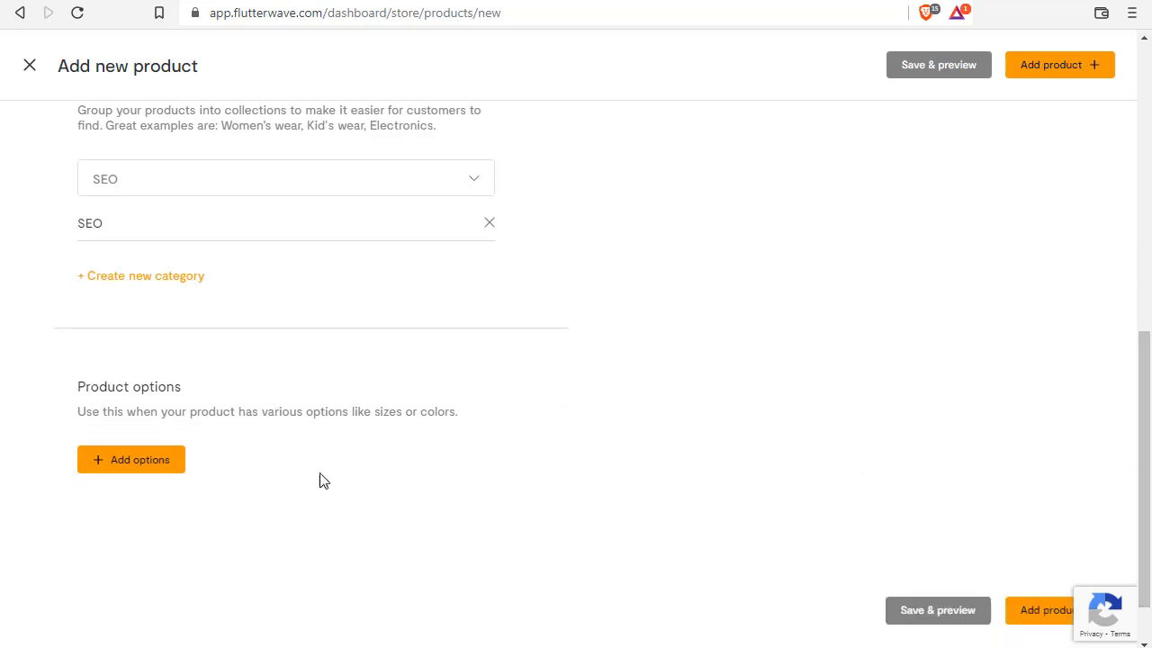
pyautogui.click(158, 455)
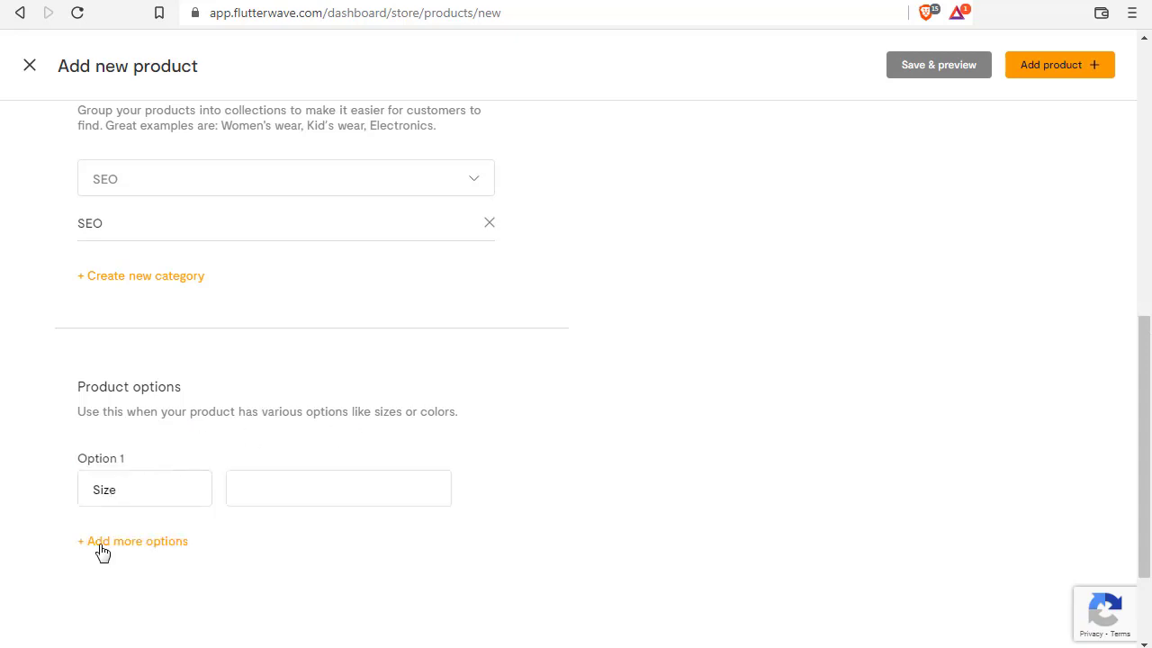
# Add Color and Style options, with Style renamed to "weight", and remove both again
pyautogui.click(101, 546)
pyautogui.scroll(-3, 125, 576)
pyautogui.click(104, 403)
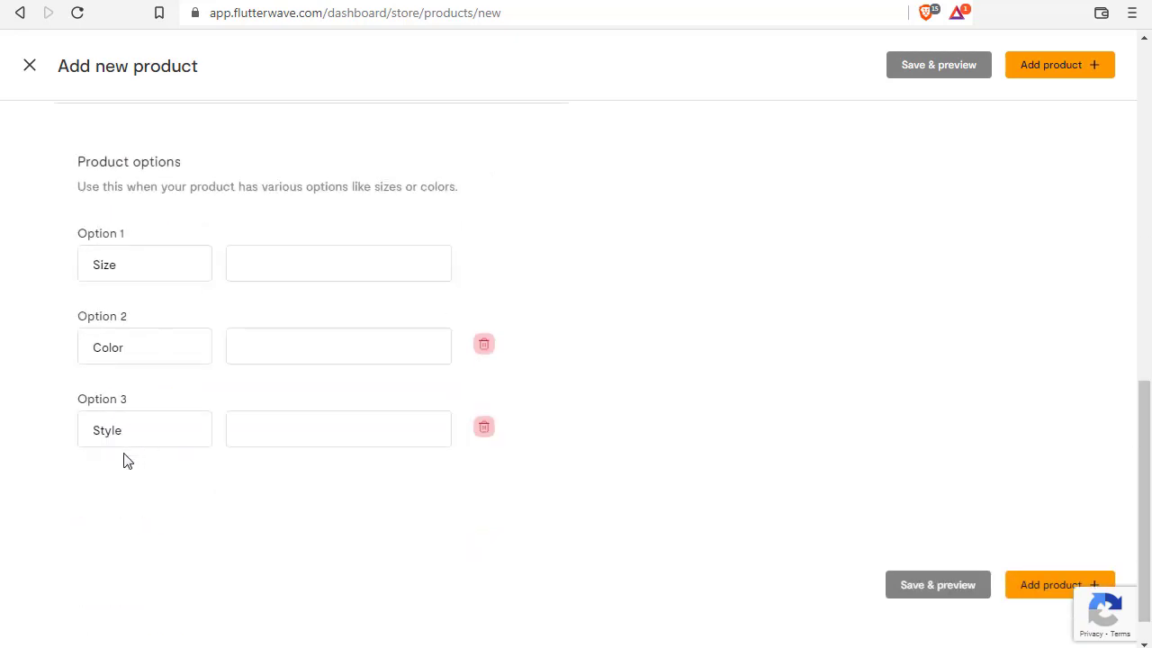
pyautogui.click(135, 430)
pyautogui.press('BackSpace')
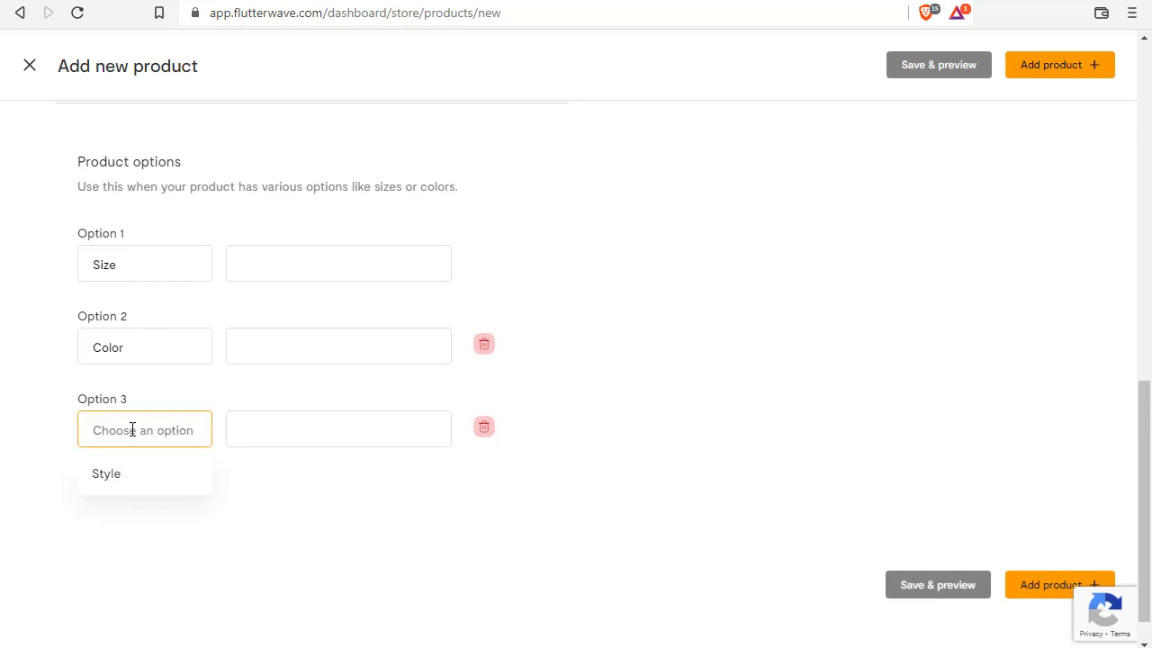
pyautogui.write('weight')
pyautogui.press('Tab')
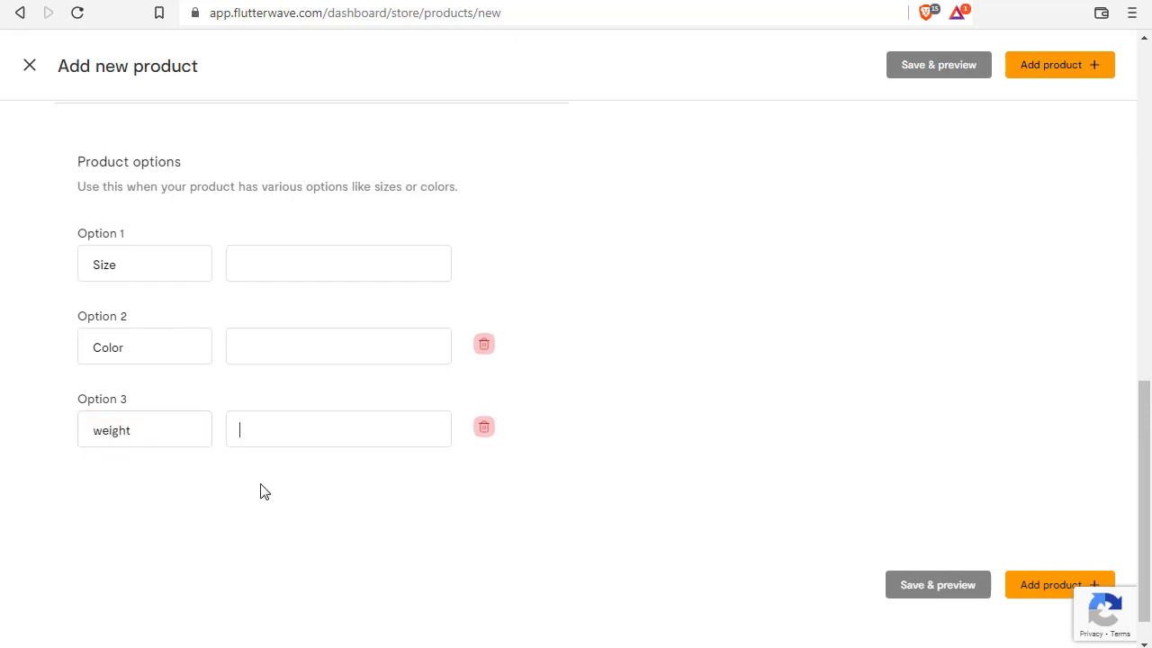
pyautogui.click(484, 430)
pyautogui.click(484, 347)
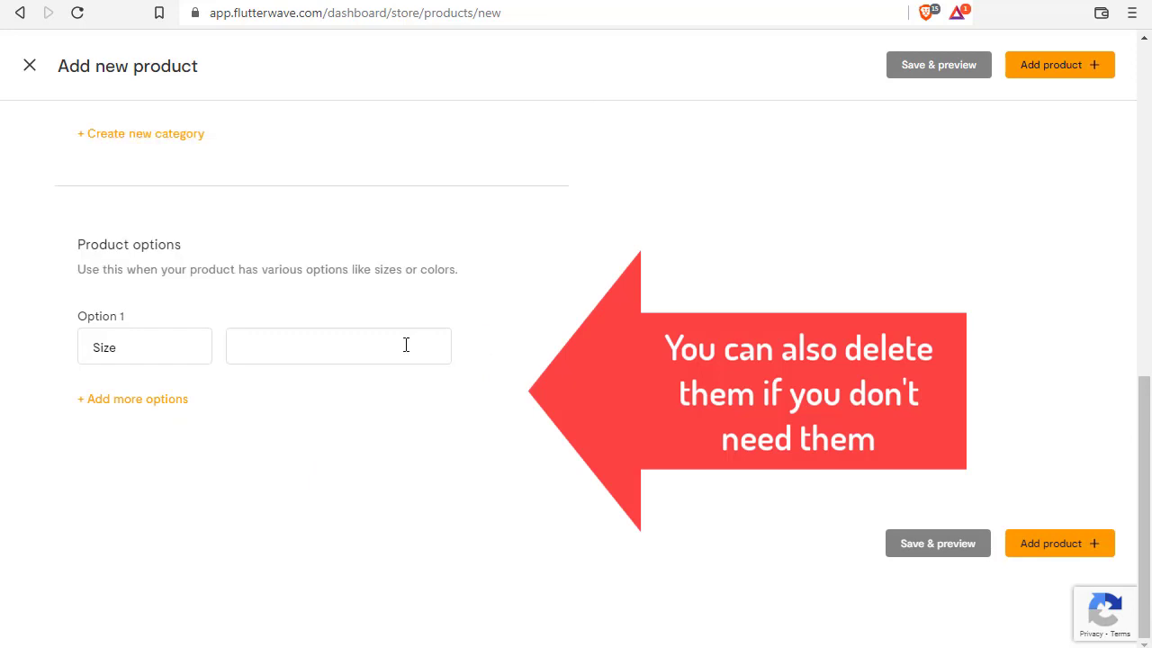
# Upload the "kw Research (4) (1)" image from Downloads as the product's first picture
pyautogui.scroll(10, 828, 359)
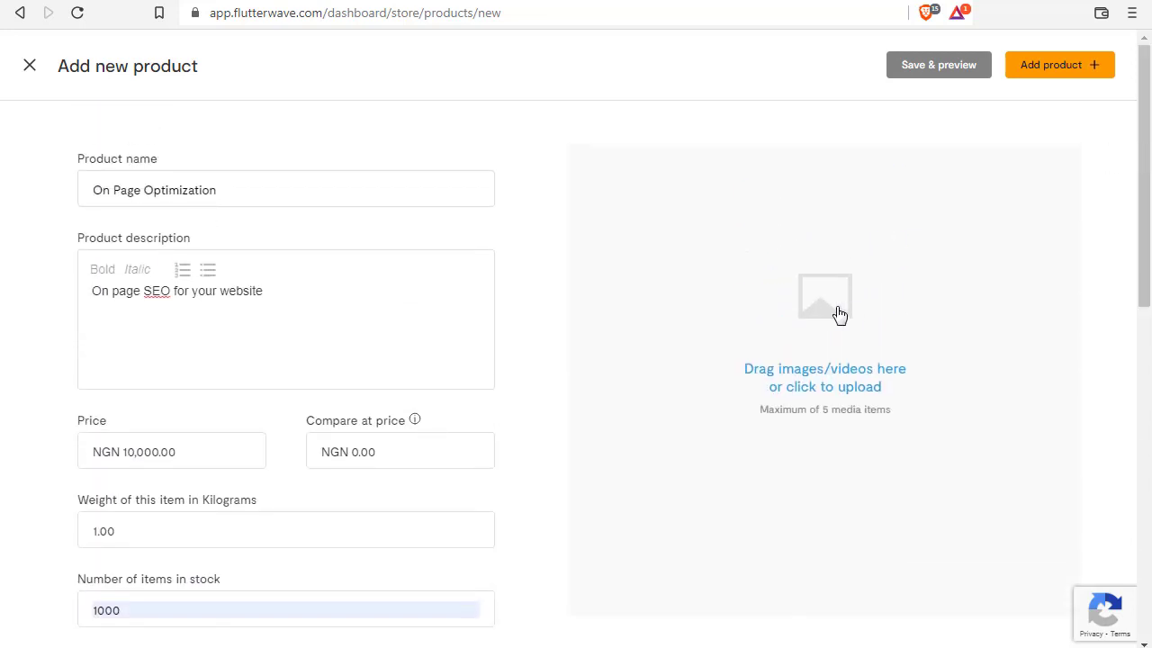
pyautogui.click(839, 314)
pyautogui.moveTo(561, 107); pyautogui.dragTo(554, 204)
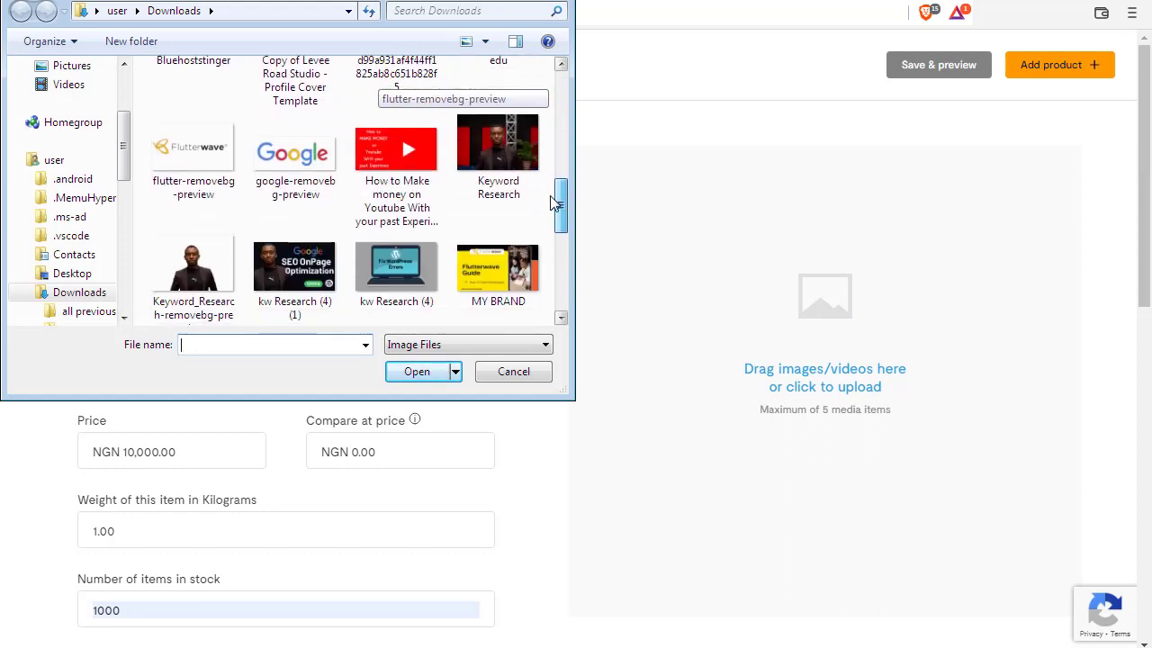
pyautogui.doubleClick(292, 269)
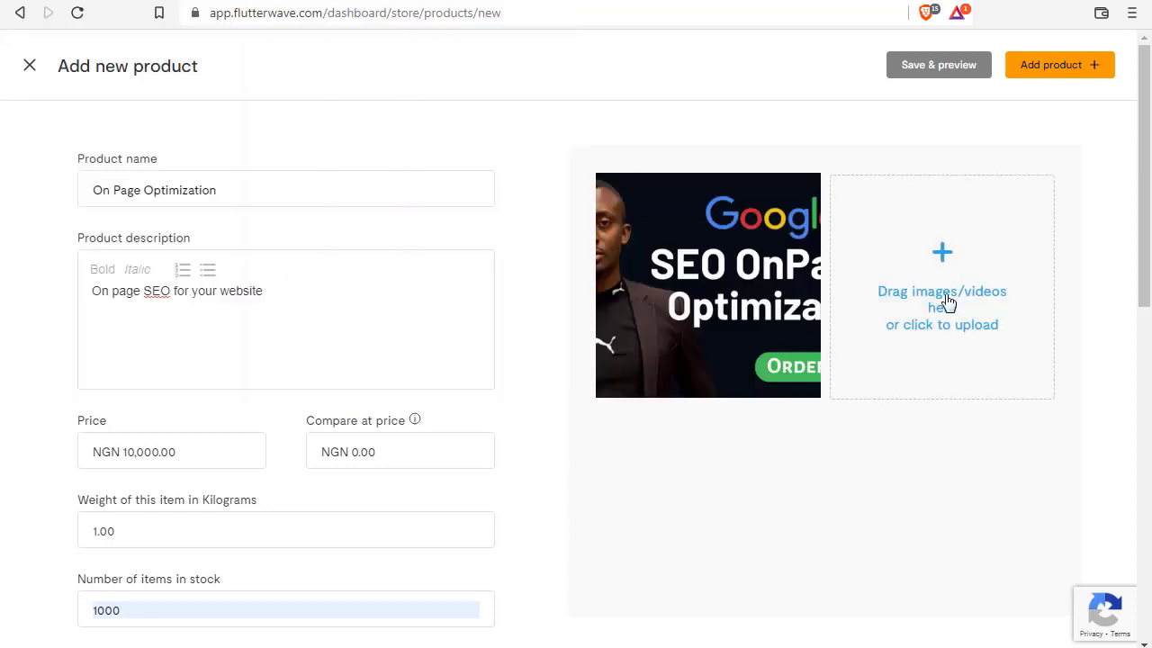
# Upload the keyword research image from Downloads as the product's second picture
pyautogui.click(946, 273)
pyautogui.moveTo(562, 99); pyautogui.dragTo(556, 254)
pyautogui.doubleClick(206, 248)
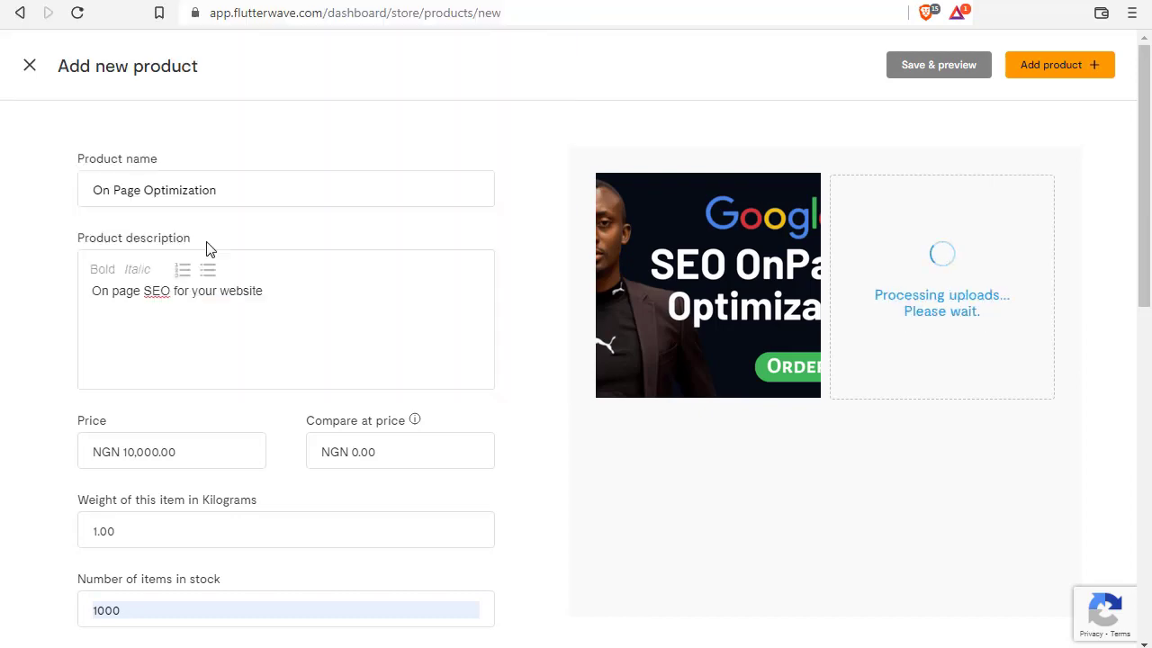
# Add the completed On Page Optimization product to the store
pyautogui.scroll(-2, 1058, 286)
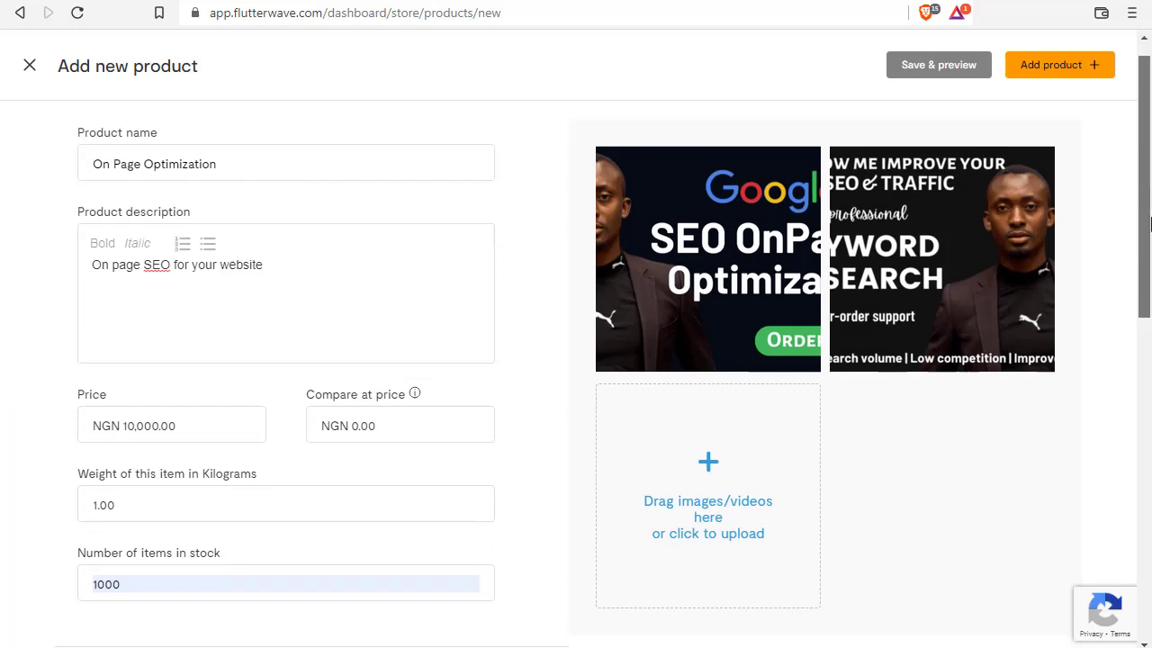
pyautogui.scroll(3, 693, 500)
pyautogui.scroll(-3, 688, 557)
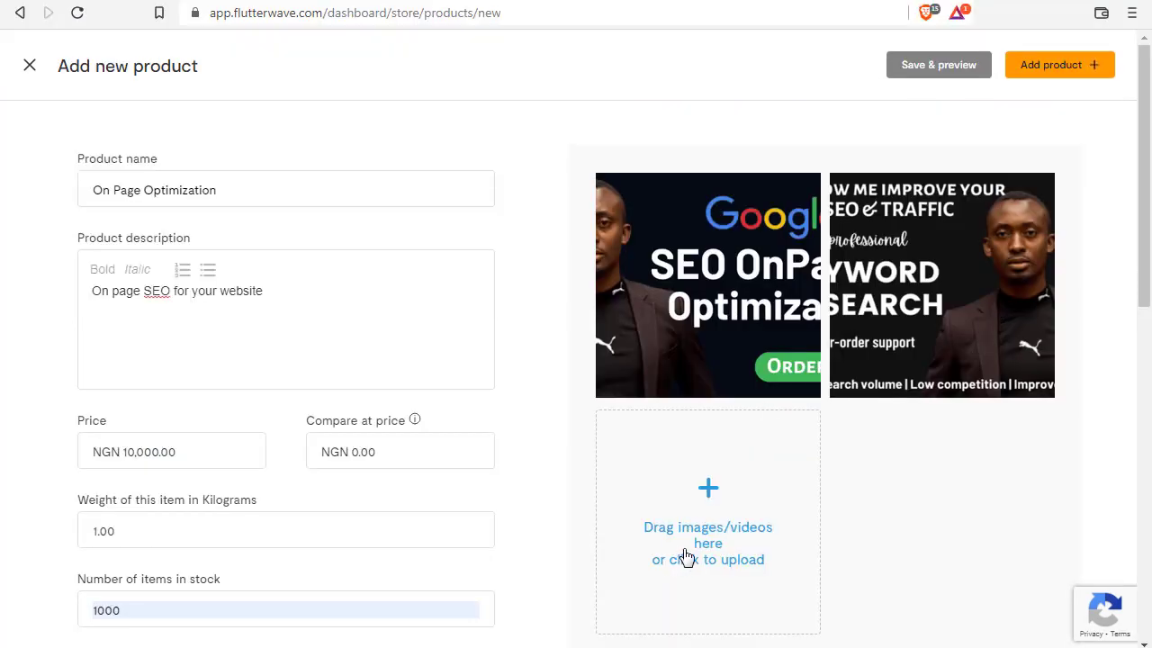
pyautogui.scroll(-4, 1150, 385)
pyautogui.scroll(-5, 1150, 385)
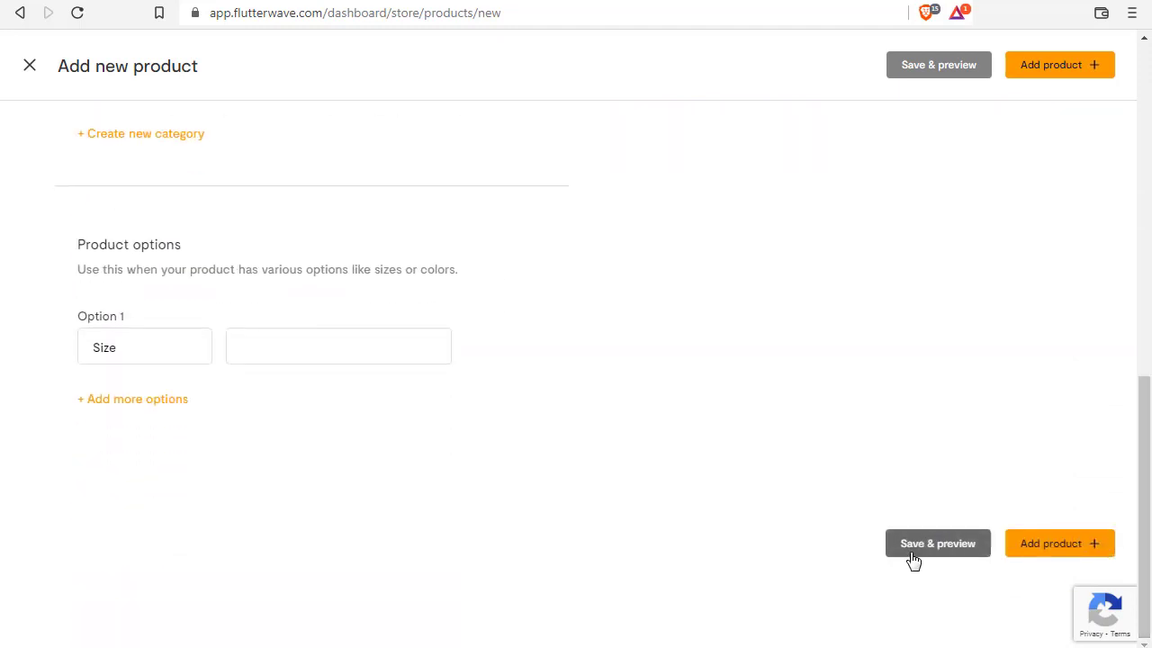
pyautogui.click(1036, 548)
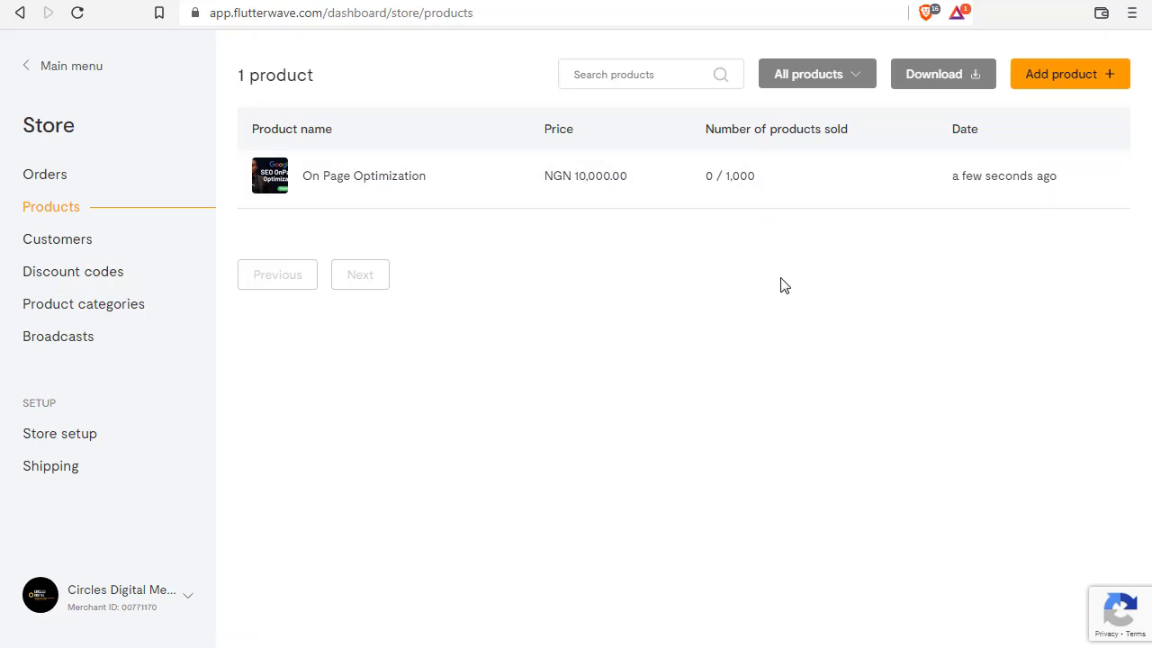
# Start another new product named "Men's shoe" with the description "Italia leather shoes for stylish men"
pyautogui.click(1062, 81)
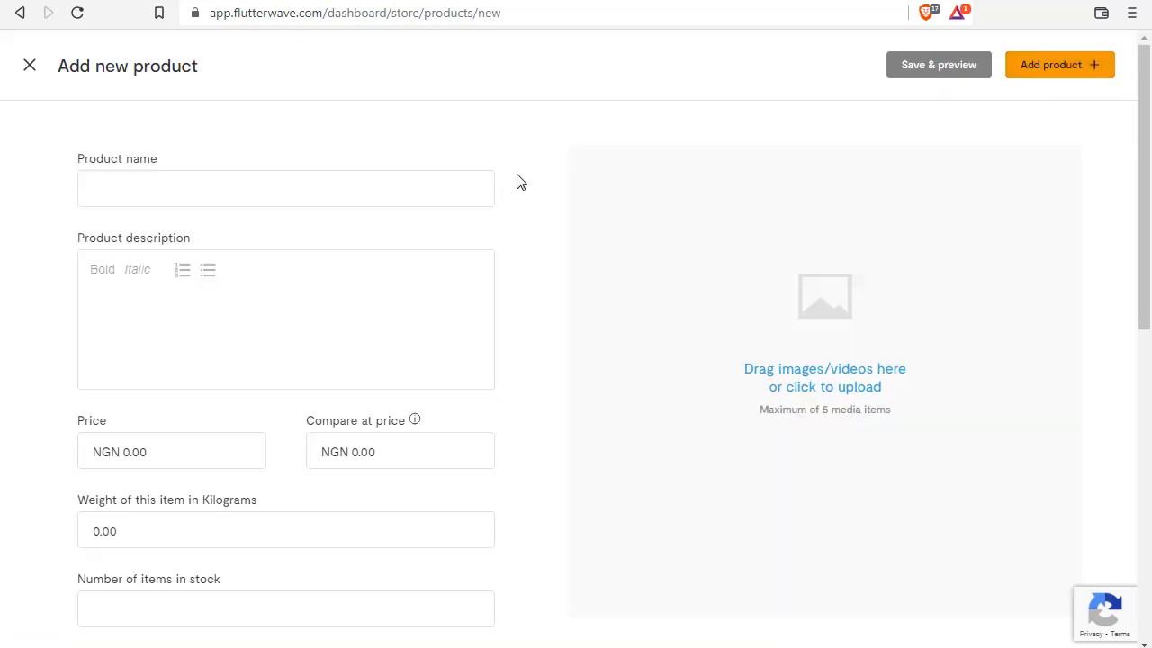
pyautogui.click(400, 192)
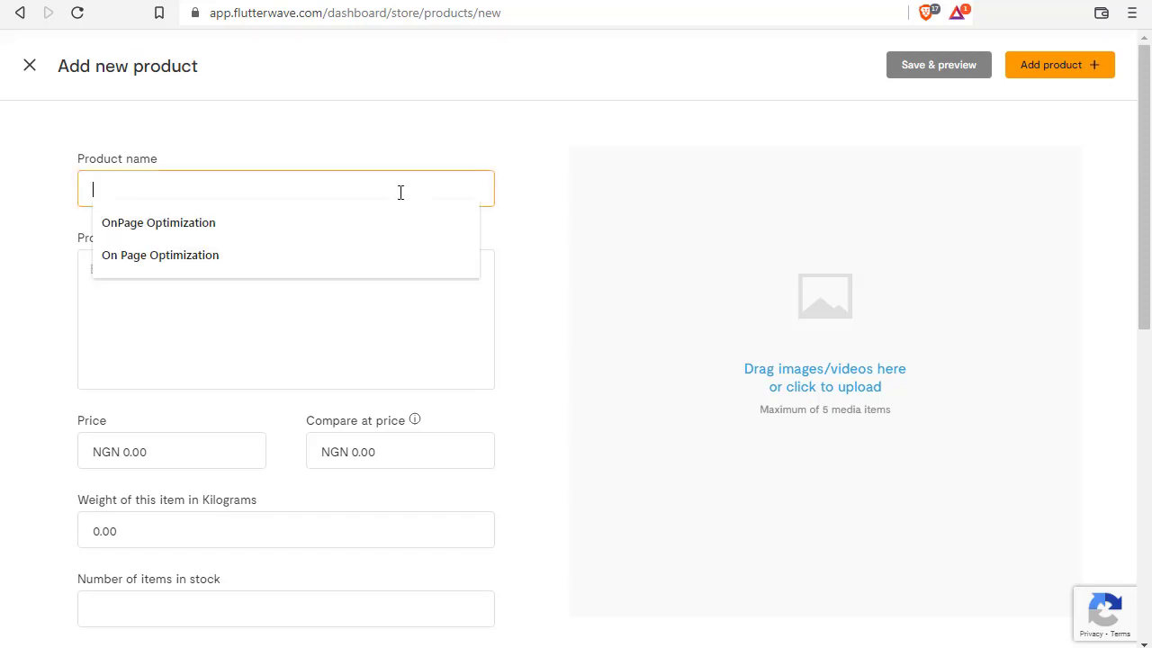
pyautogui.write("Men's s")
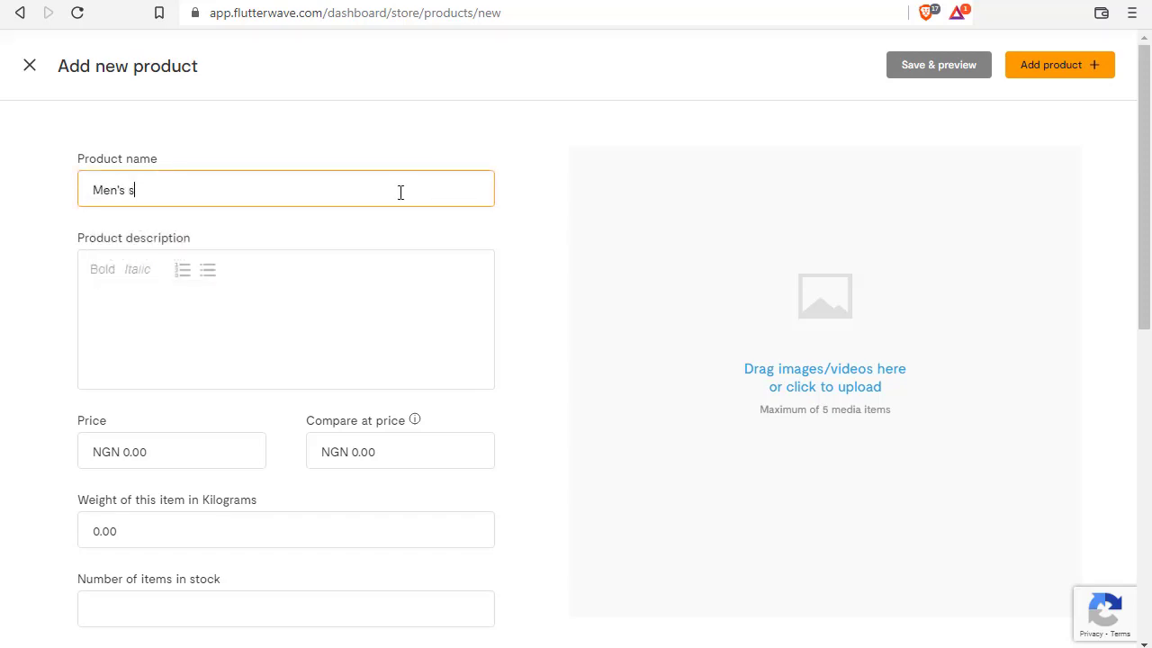
pyautogui.write('hoe')
pyautogui.click(136, 291)
pyautogui.write('Ital')
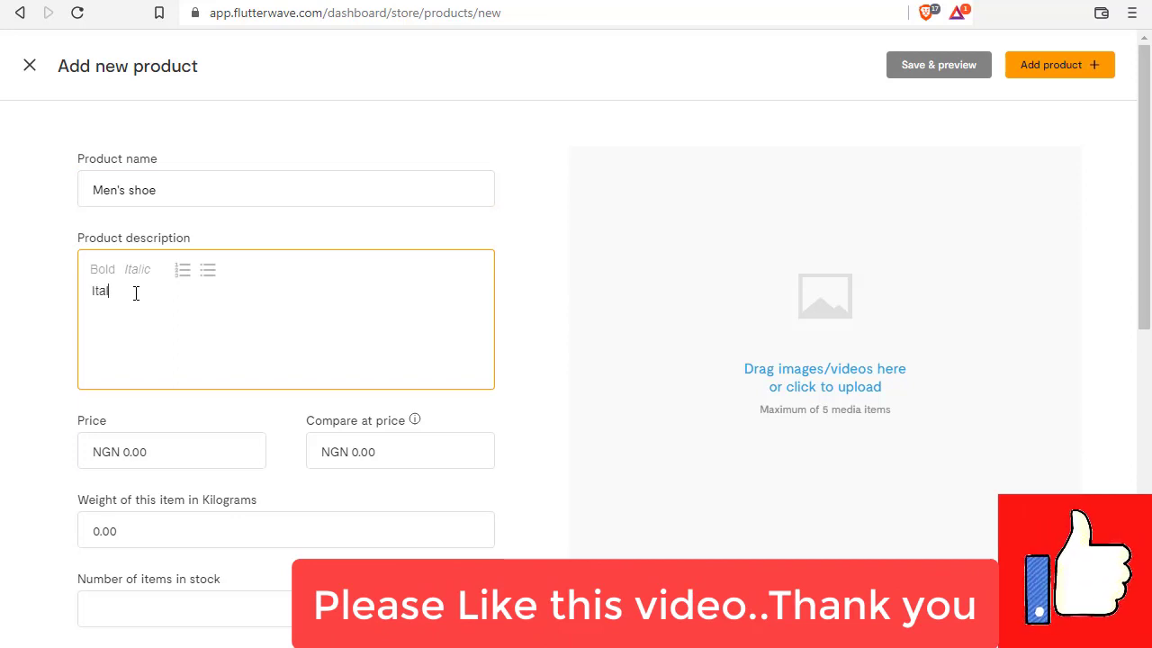
pyautogui.write('ia leather shoes')
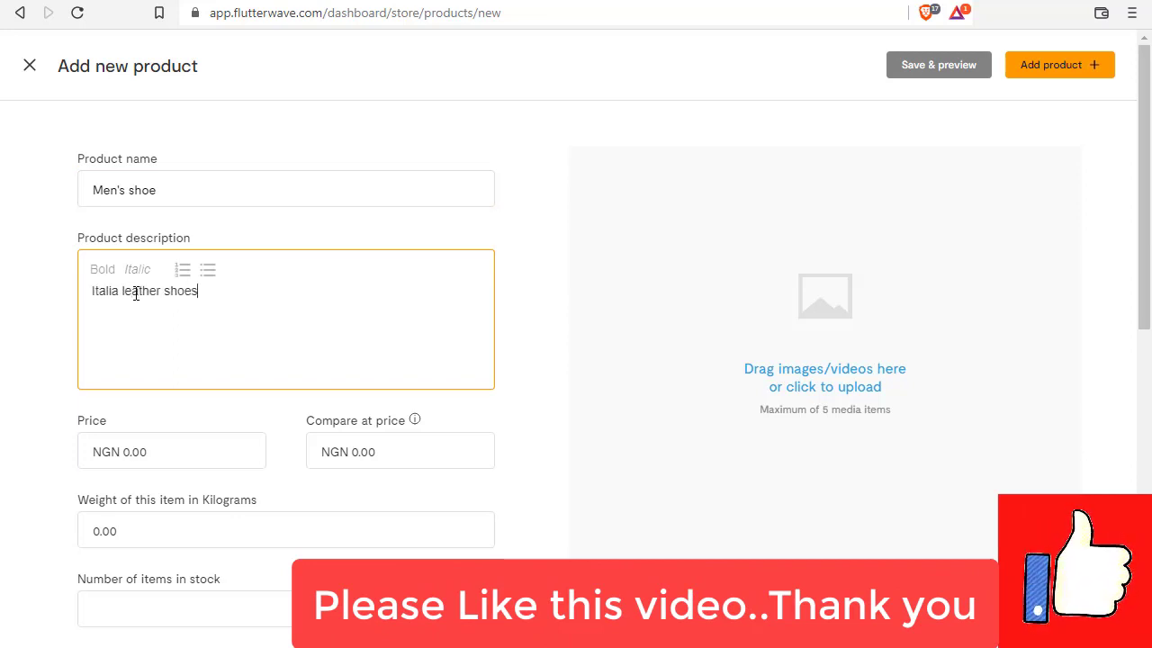
pyautogui.write(' for stylish men')
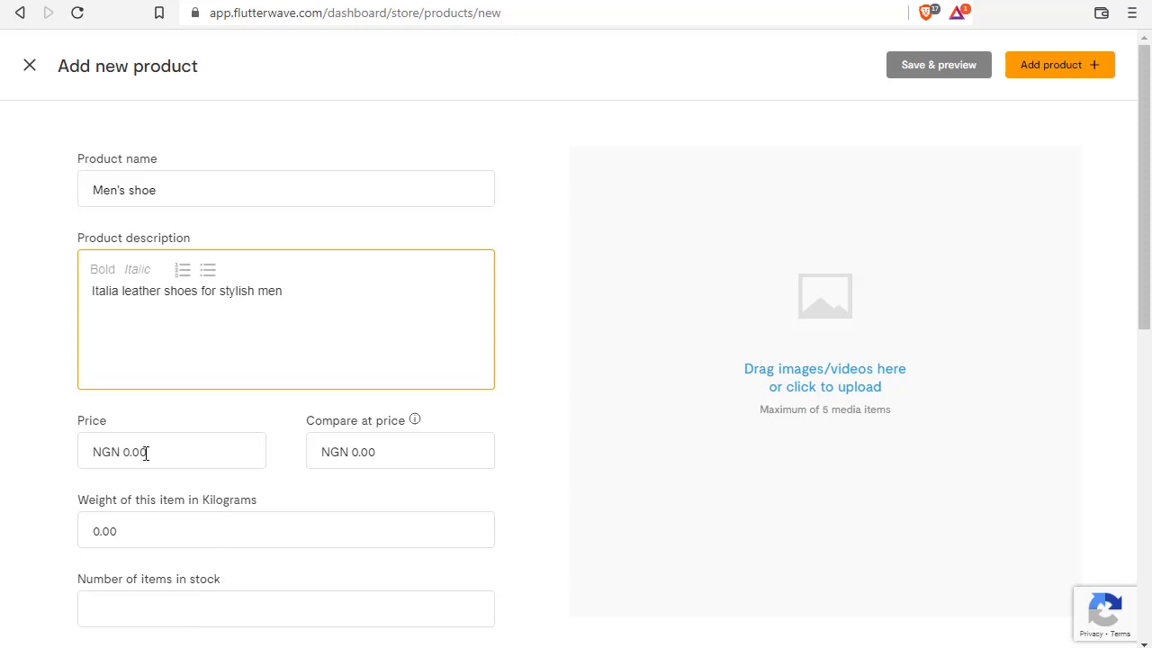
# Set the shoe's price to NGN 40,000.00 and its compare-at price to NGN 45,000.00
pyautogui.click(146, 452)
pyautogui.write('40000')
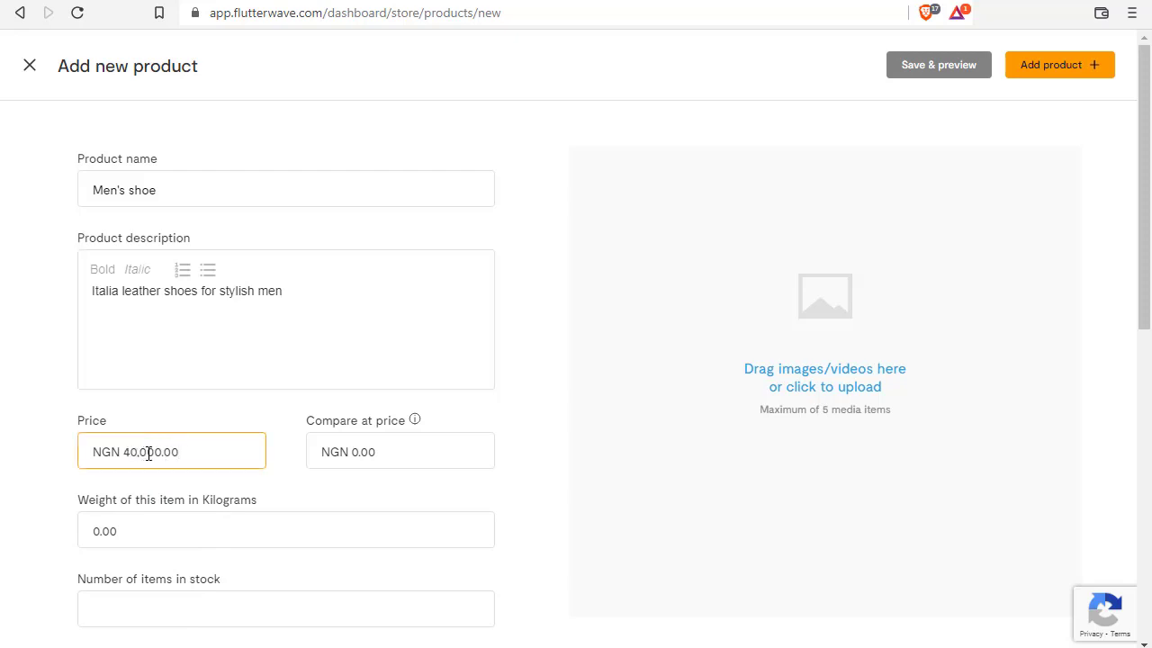
pyautogui.click(354, 451)
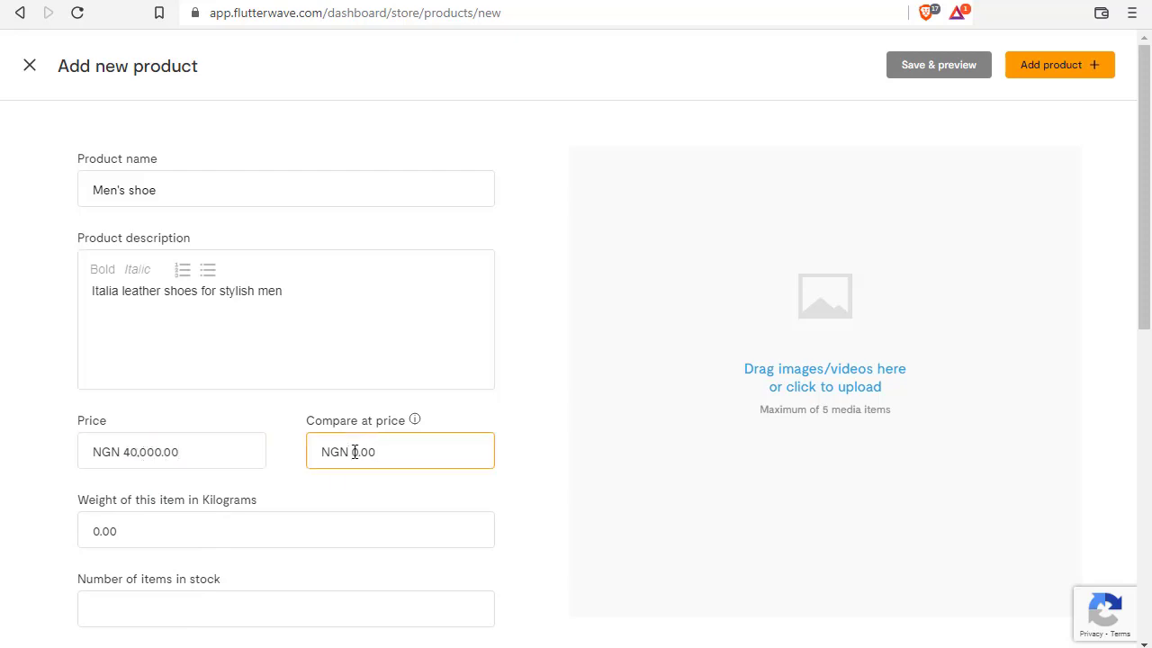
pyautogui.write('45,000.00')
# Set the shoe's weight to 3.00 kg and the number of items in stock to 5
pyautogui.click(339, 540)
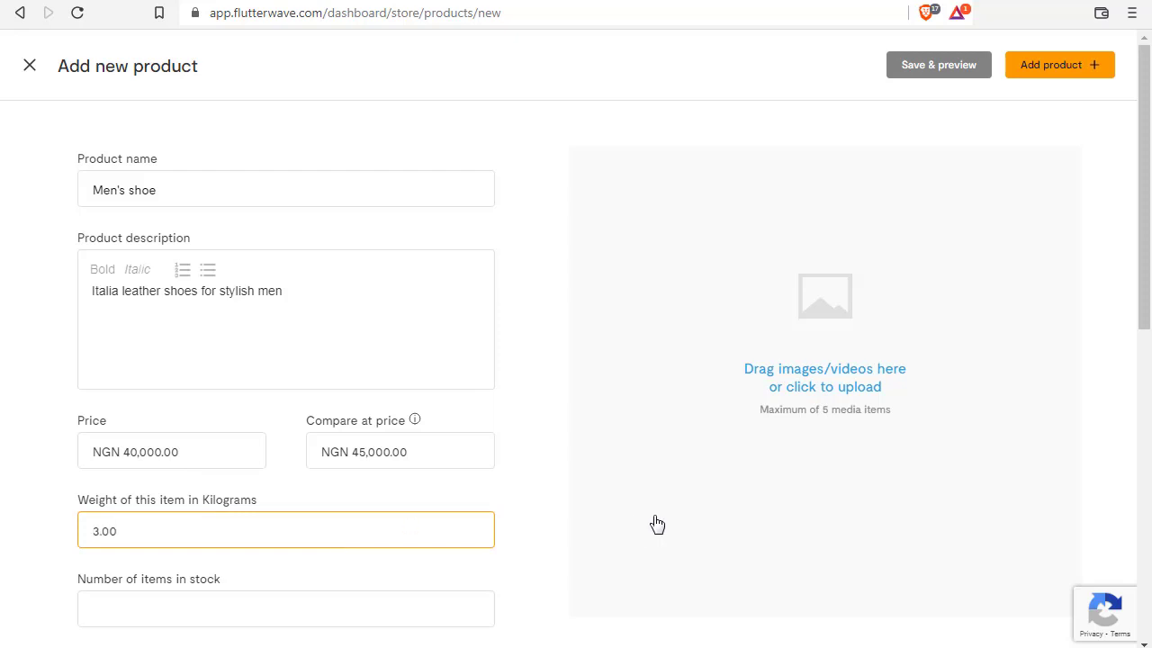
pyautogui.scroll(-3, 657, 524)
pyautogui.click(369, 371)
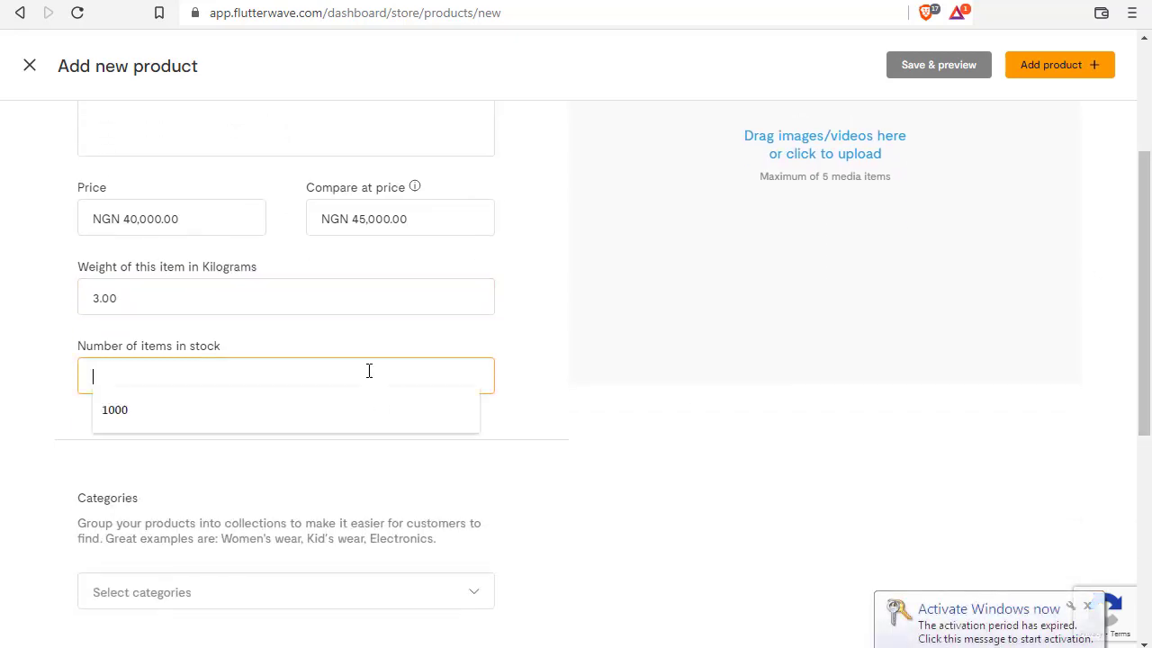
pyautogui.write('5')
# Assign the shoe product to the Men's Shoes category
pyautogui.scroll(-3, 1149, 423)
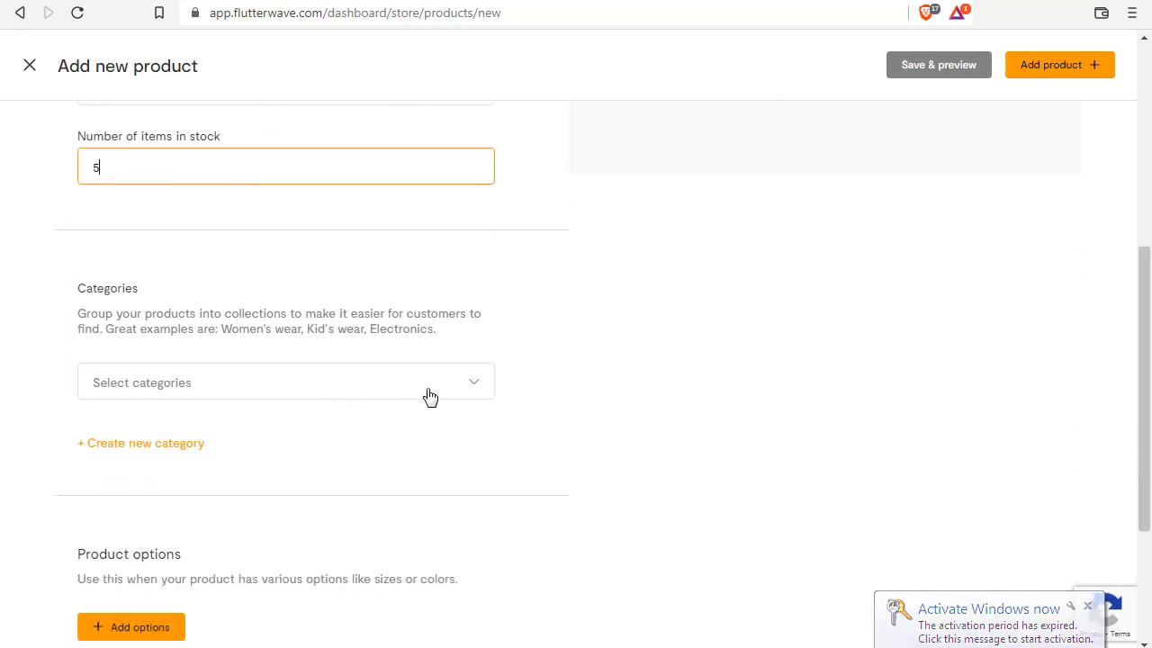
pyautogui.click(426, 389)
pyautogui.click(173, 519)
# Add a Size product option with the value 42 to the shoe
pyautogui.scroll(-3, 1142, 423)
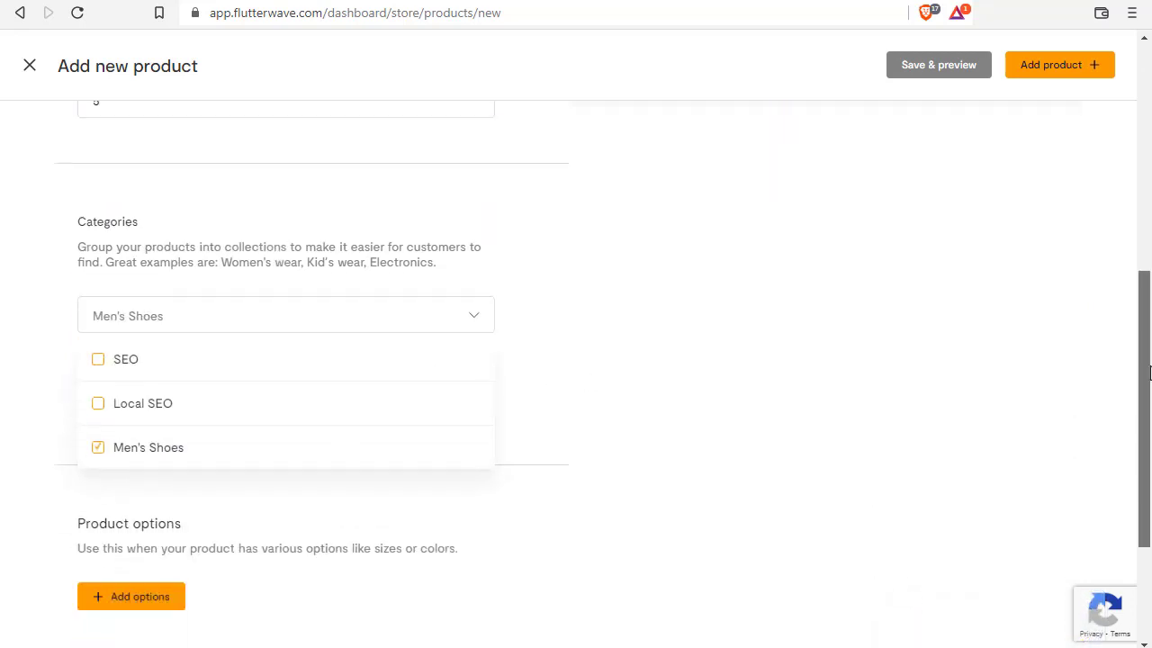
pyautogui.click(144, 466)
pyautogui.click(318, 495)
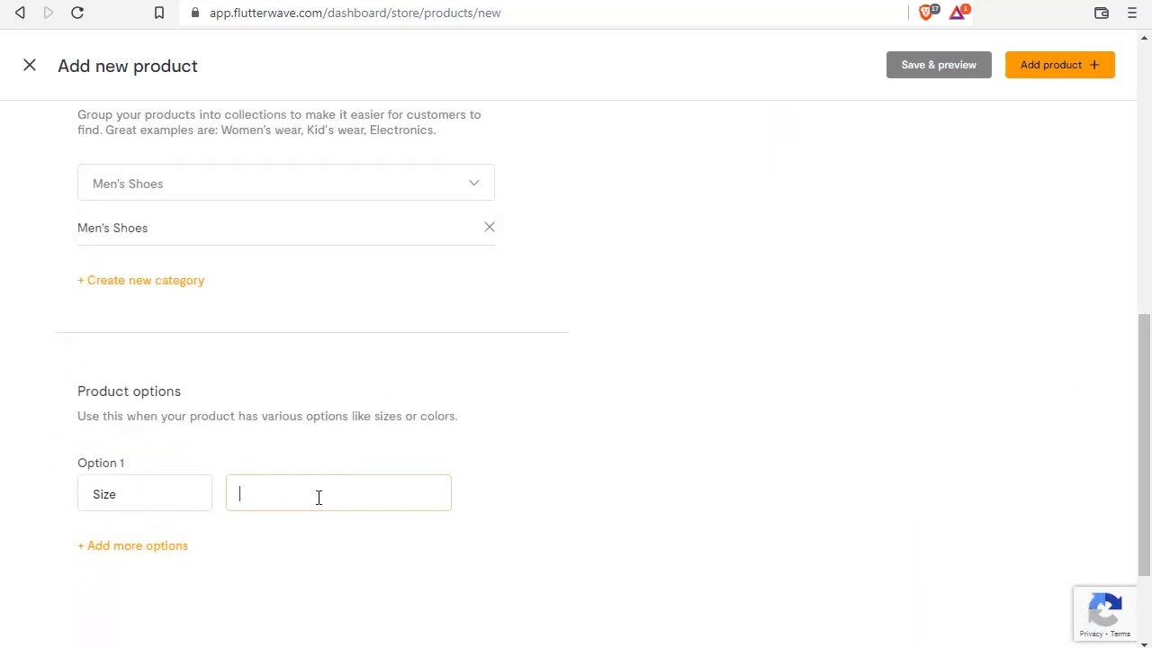
pyautogui.write('42')
pyautogui.scroll(-2, 213, 450)
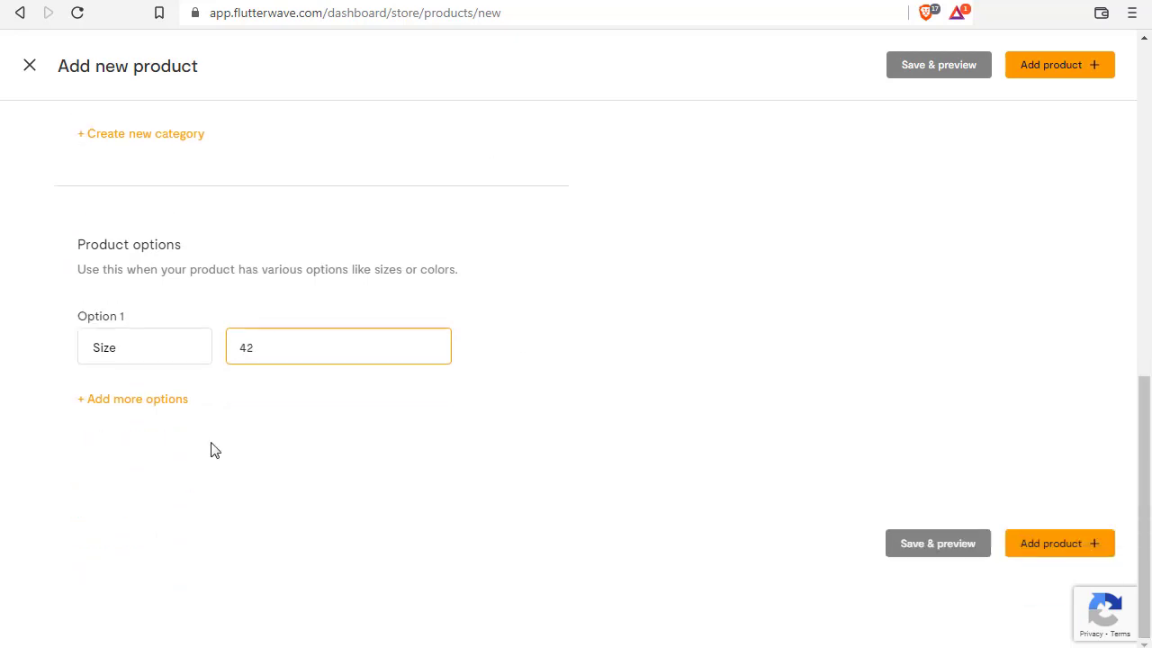
# Add a Color option with the value Black and a Style option with the value Italia to the shoe
pyautogui.press('Return')
pyautogui.click(105, 407)
pyautogui.click(284, 418)
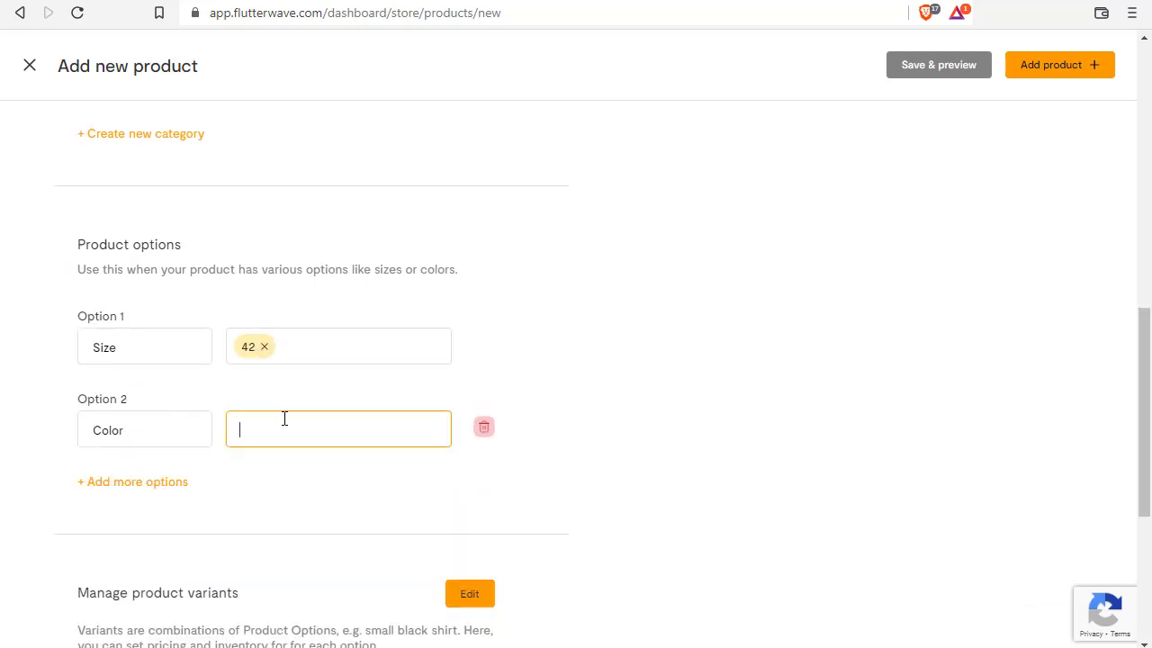
pyautogui.press('Return')
pyautogui.click(176, 483)
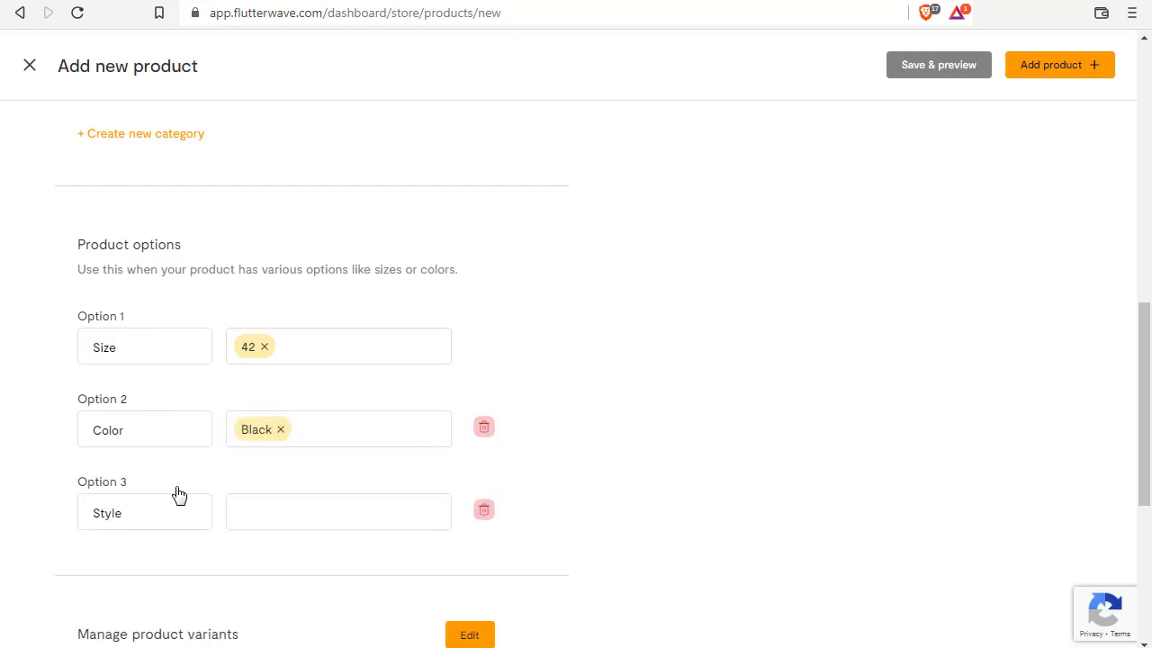
pyautogui.click(243, 513)
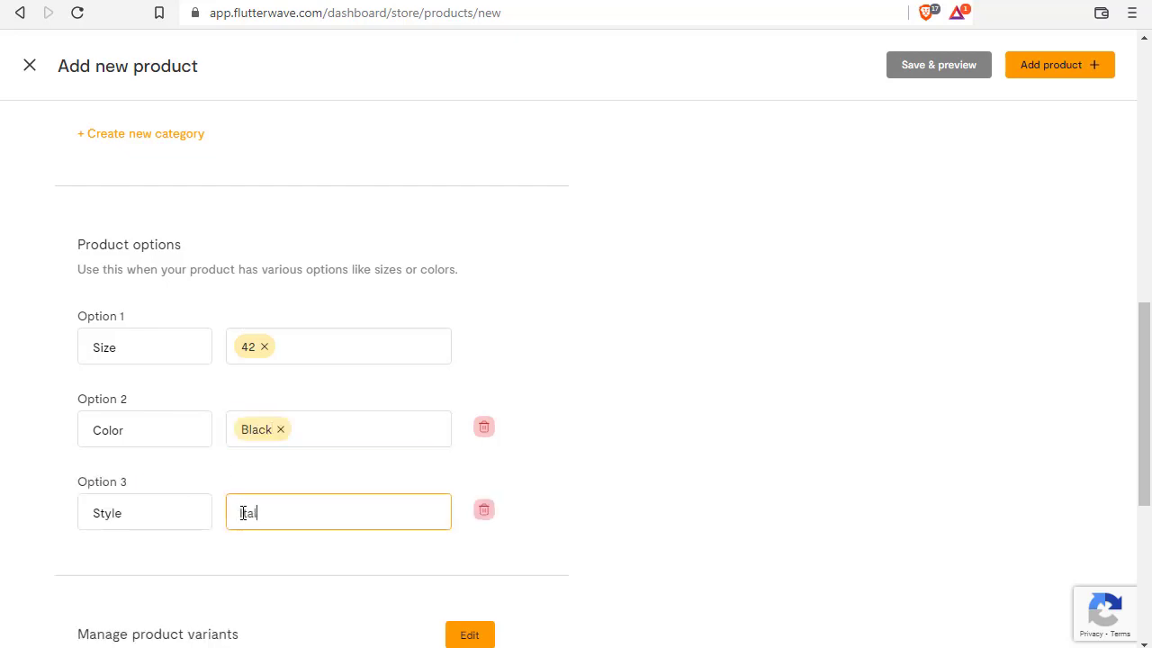
pyautogui.scroll(-3, 354, 556)
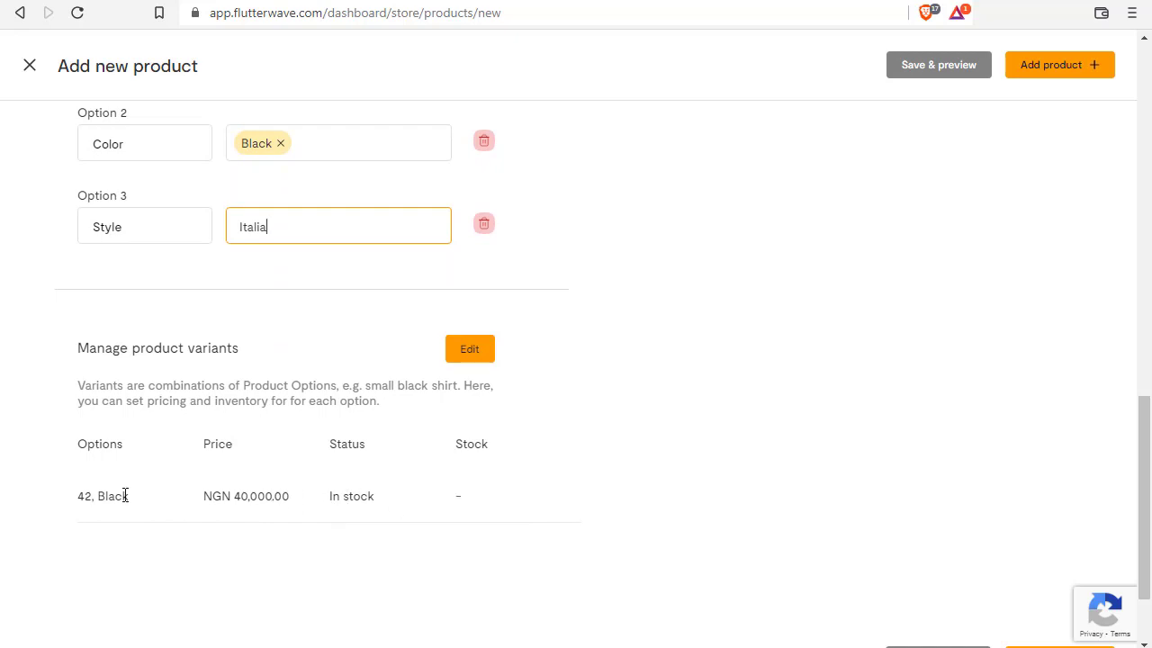
# Upload image 1 from the Downloads folder as the shoe's first product picture
pyautogui.scroll(12, 951, 347)
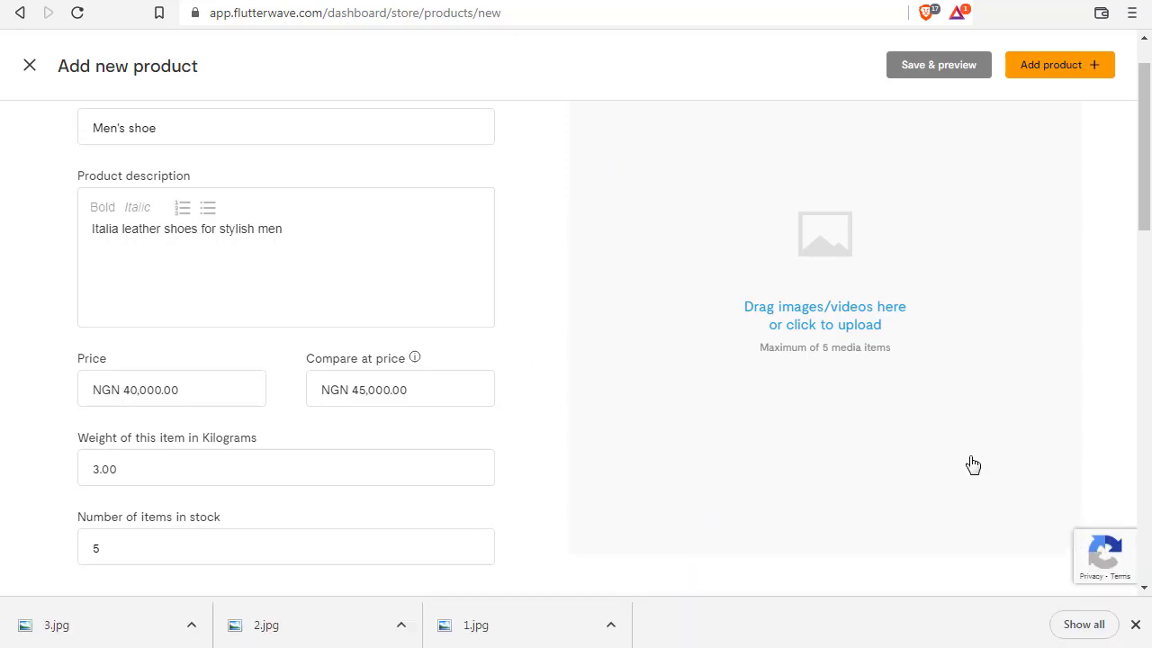
pyautogui.click(825, 303)
pyautogui.scroll(-2, 398, 164)
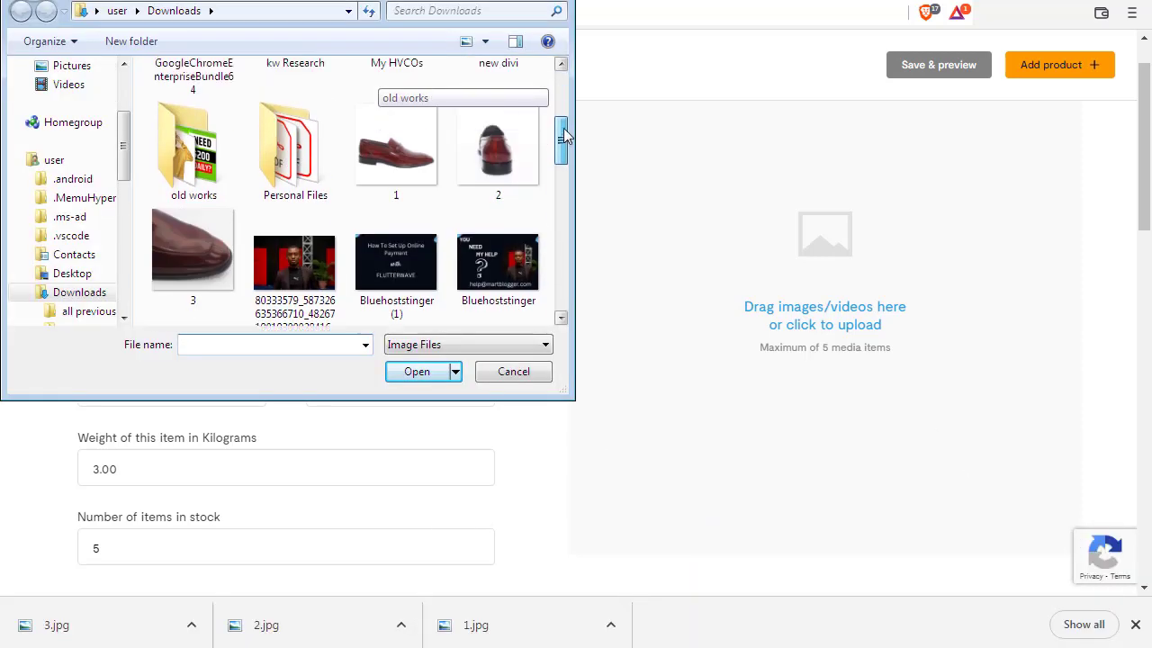
pyautogui.scroll(1, 398, 164)
pyautogui.doubleClick(397, 163)
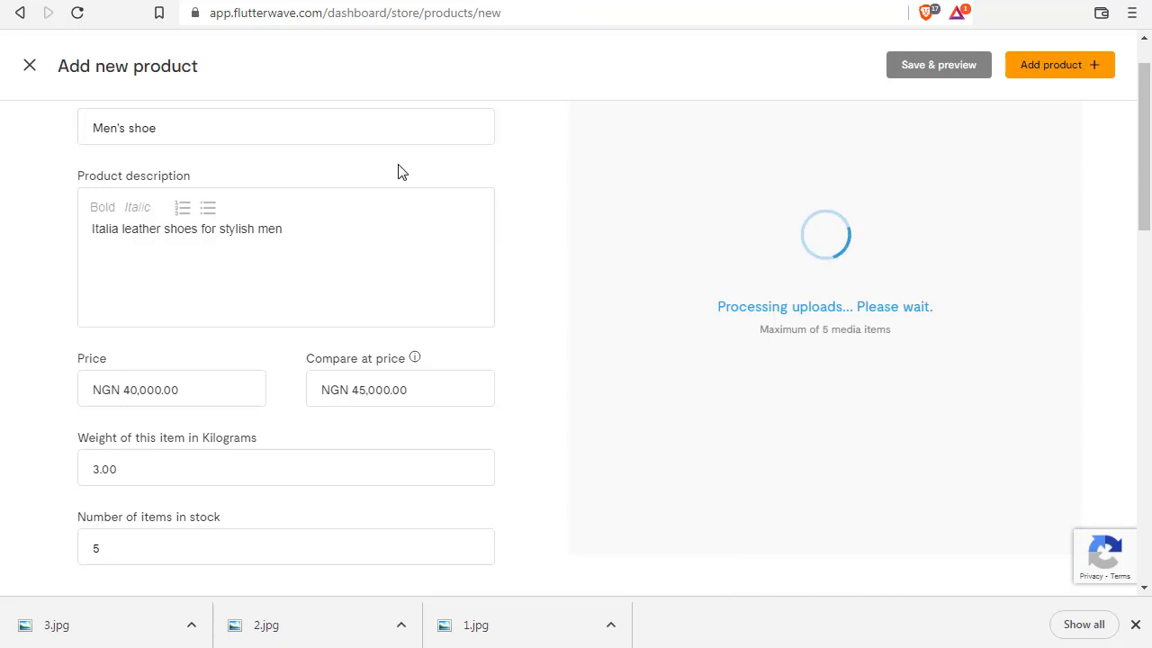
# Upload images 2 and 3 as further shoe pictures and add the finished product to the store
pyautogui.click(946, 257)
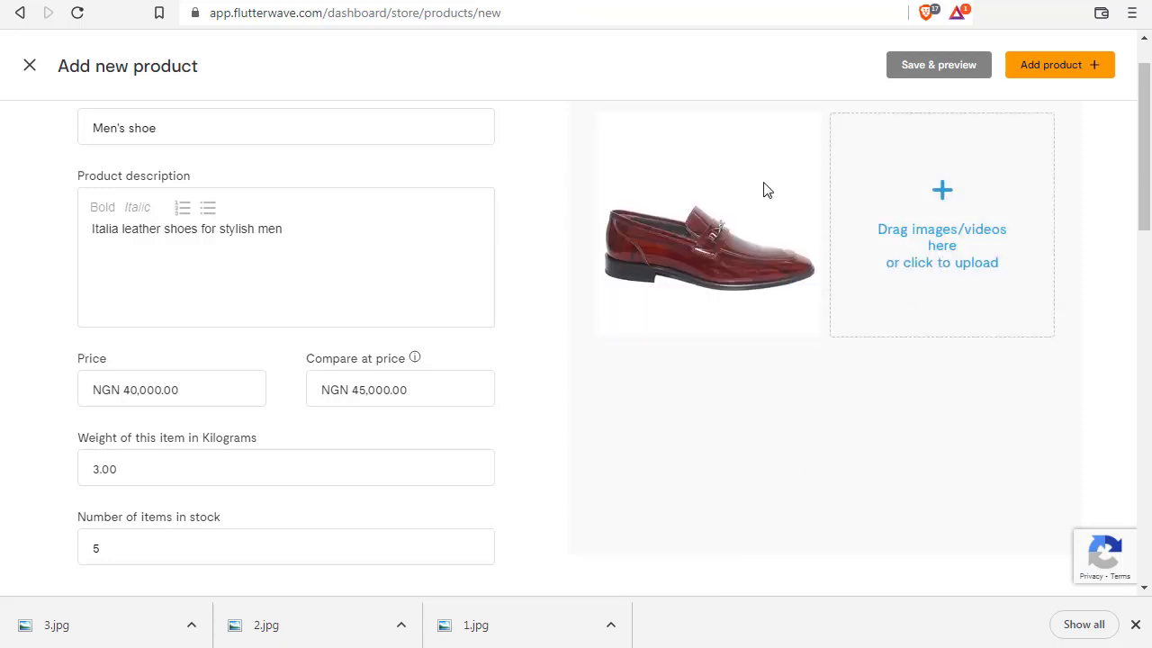
pyautogui.scroll(-5, 496, 144)
pyautogui.doubleClick(495, 144)
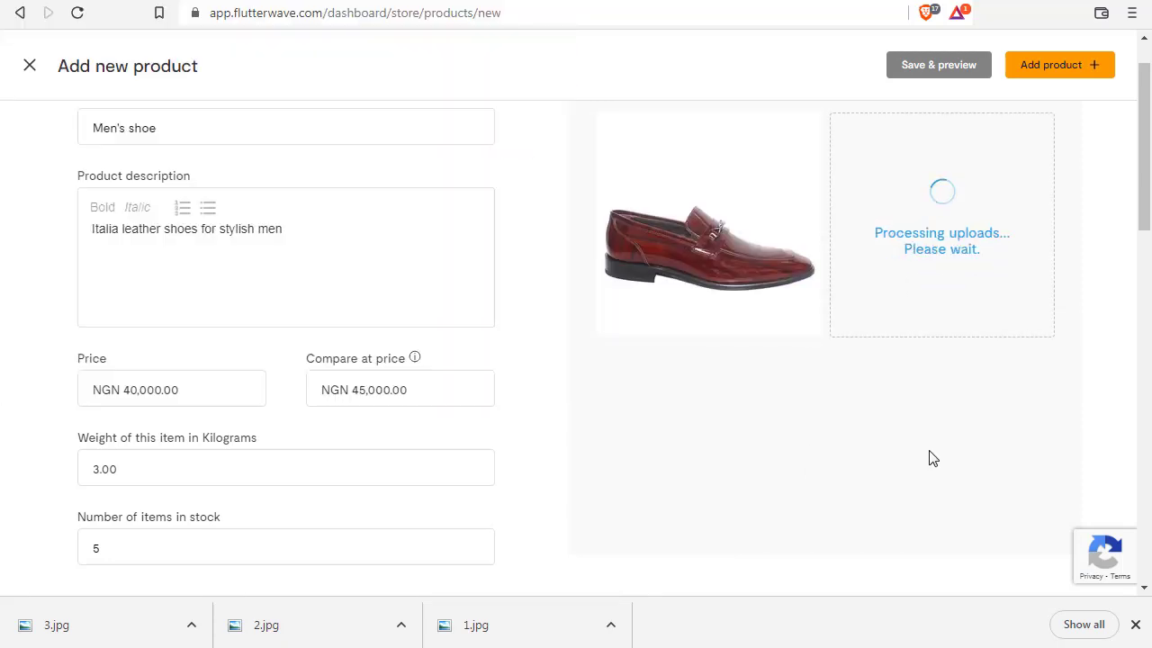
pyautogui.click(759, 442)
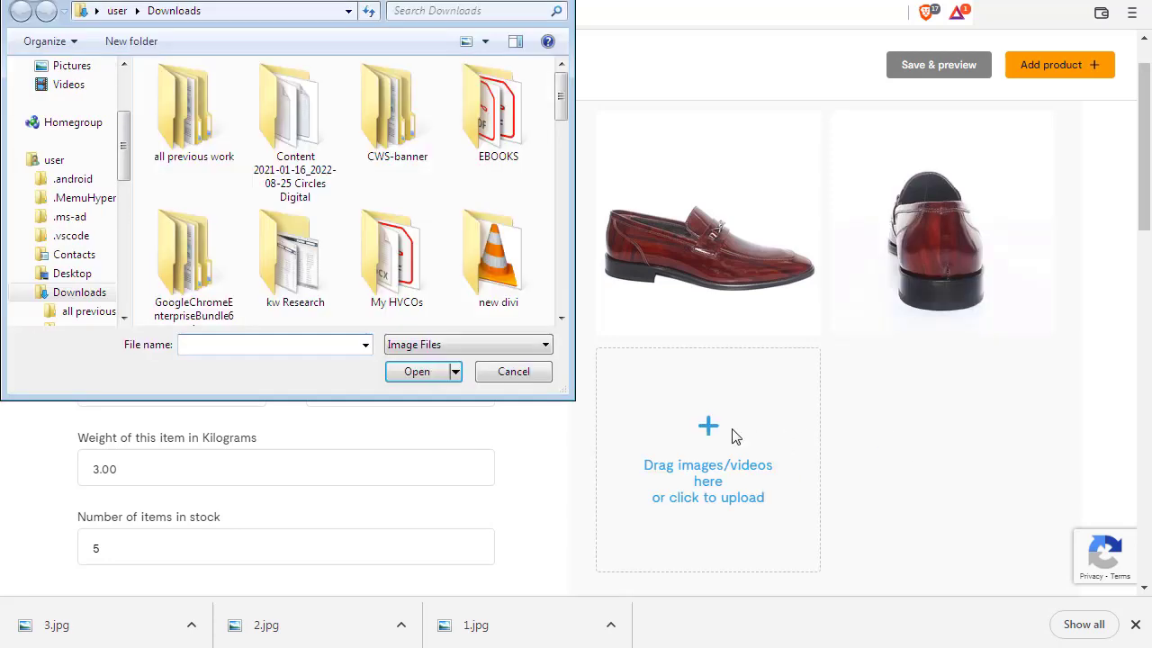
pyautogui.scroll(-5, 559, 101)
pyautogui.doubleClick(207, 169)
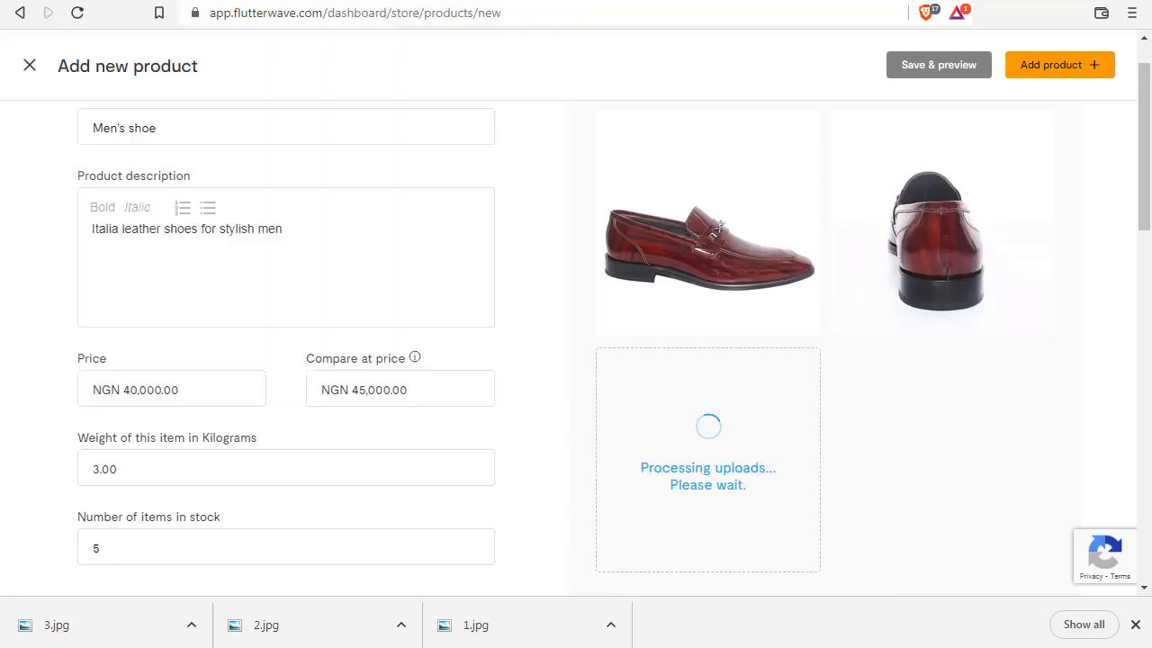
pyautogui.moveTo(1149, 276); pyautogui.dragTo(1025, 541)
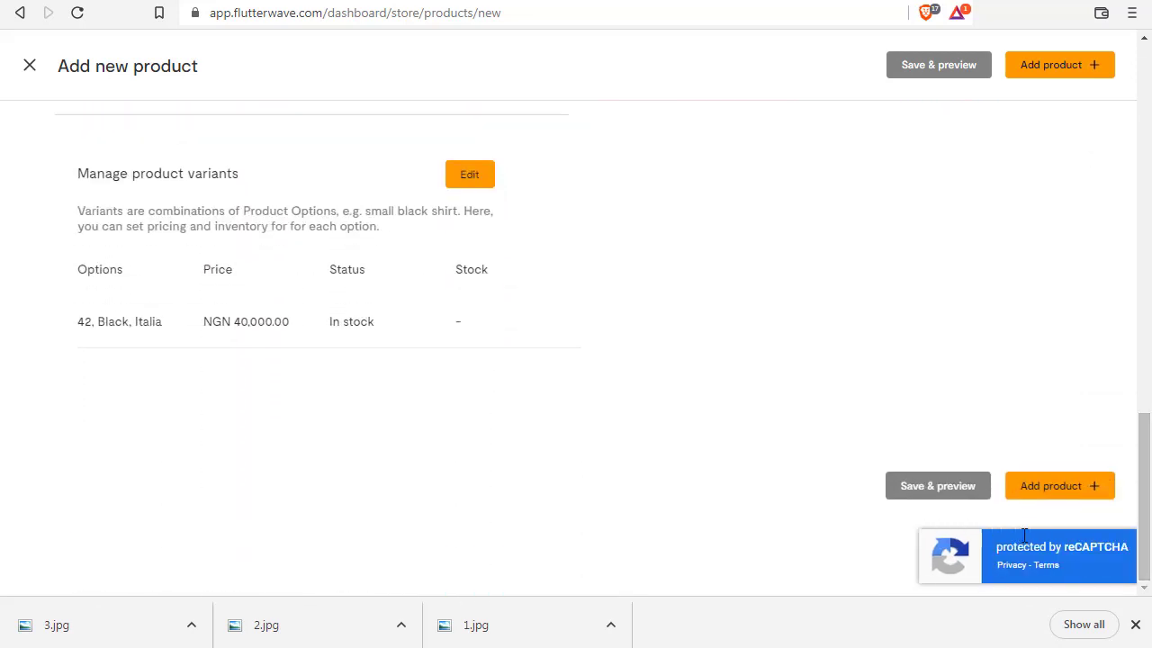
pyautogui.click(1060, 486)
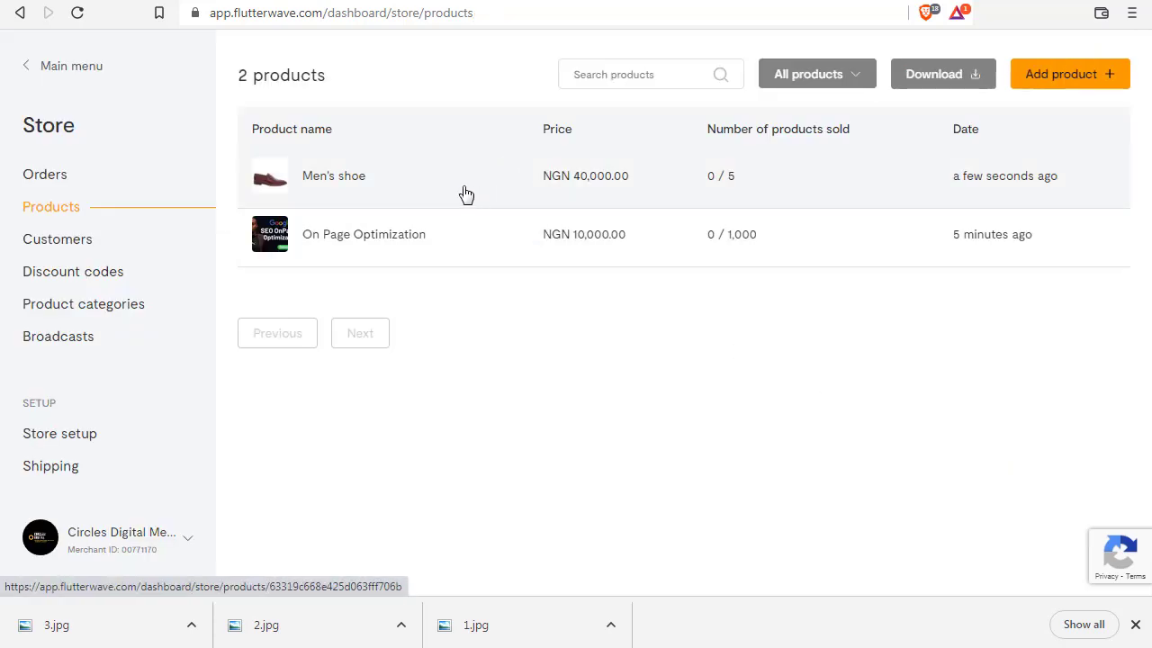
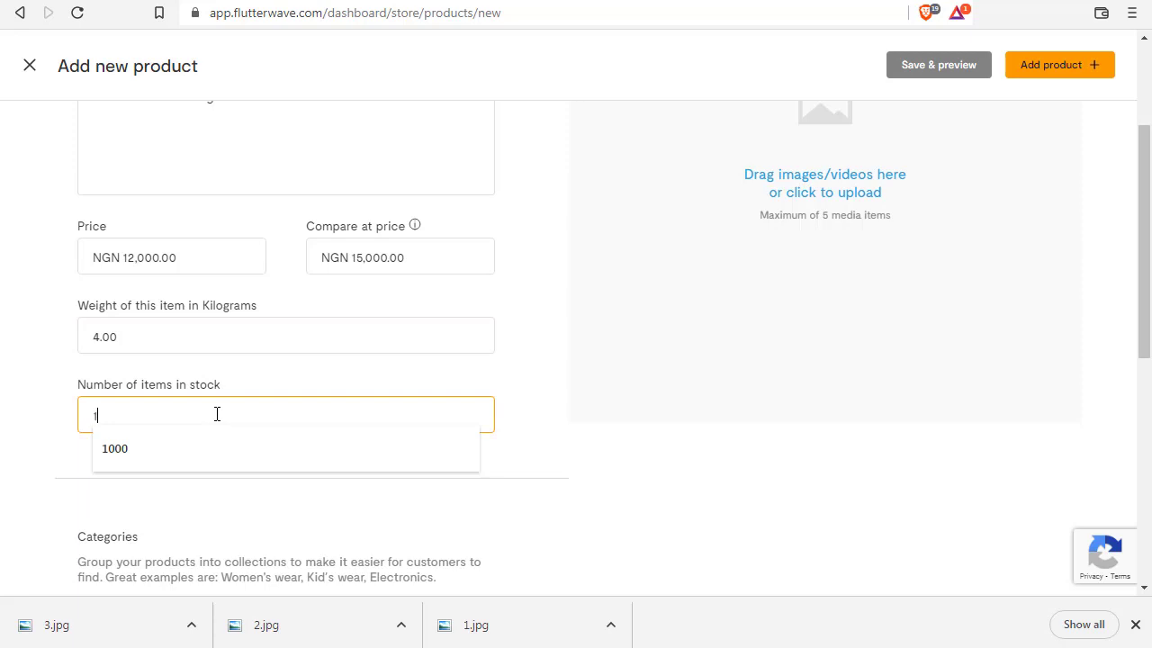
# Create a new category named Leather bag and assign the bag product to it
pyautogui.scroll(-3, 1135, 424)
pyautogui.scroll(-1, 1136, 424)
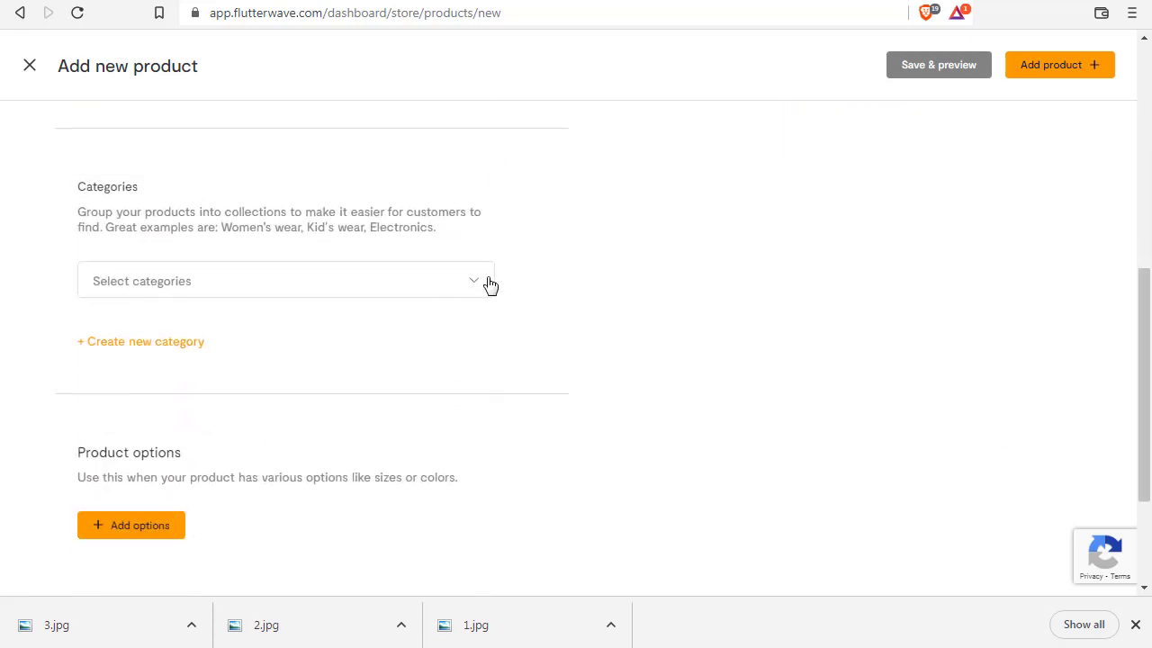
pyautogui.click(180, 350)
pyautogui.click(437, 195)
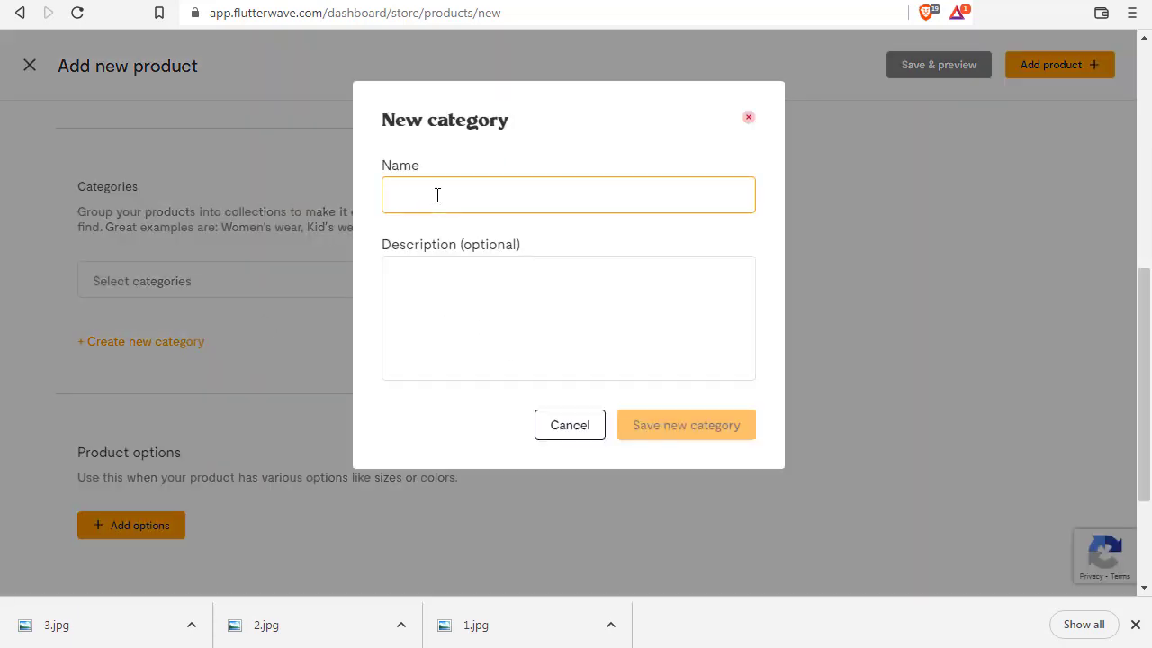
pyautogui.write('Leather bag')
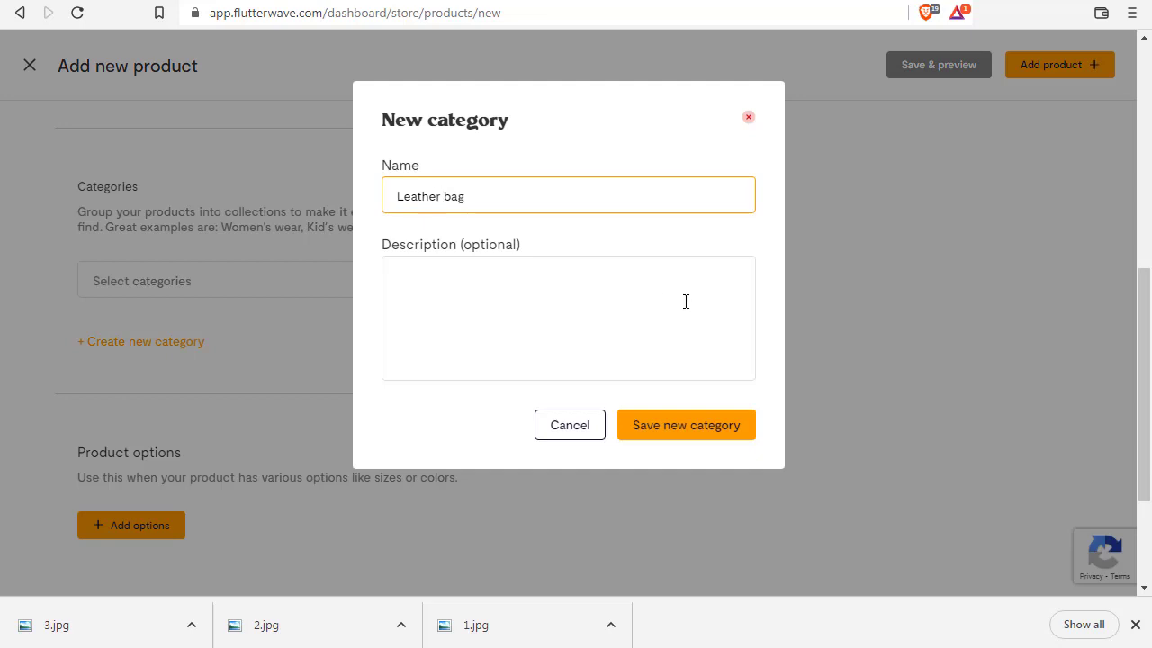
pyautogui.click(677, 432)
pyautogui.click(475, 286)
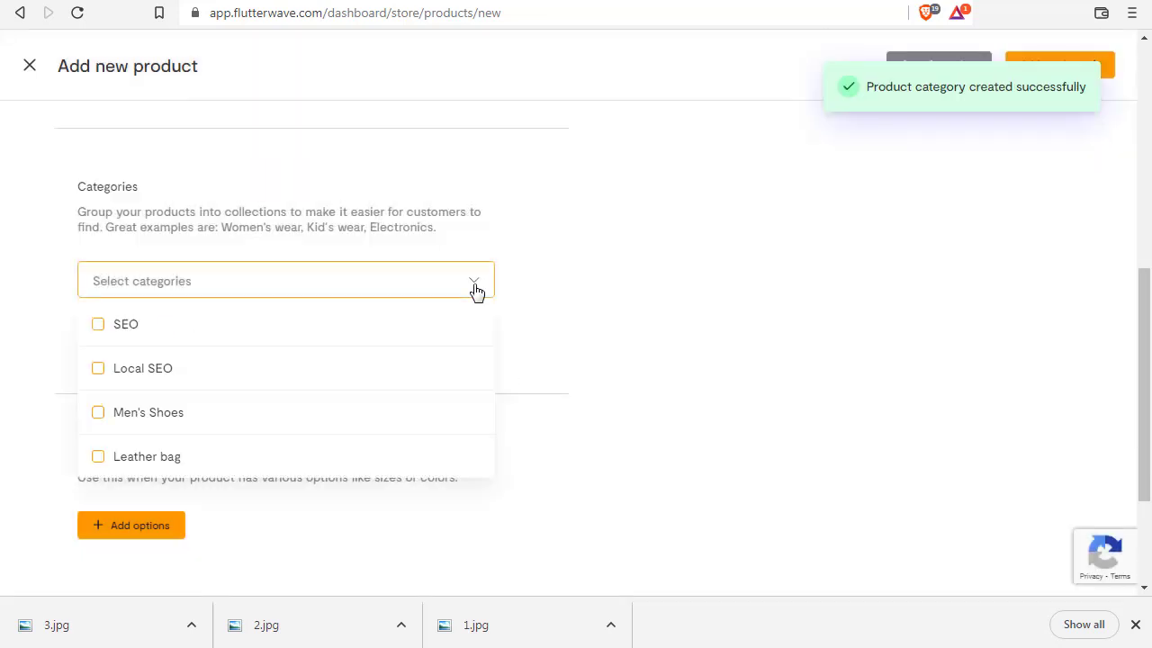
pyautogui.click(100, 460)
# Add Size and Color product options to the bag and enter brown as the color
pyautogui.scroll(-3, 1035, 410)
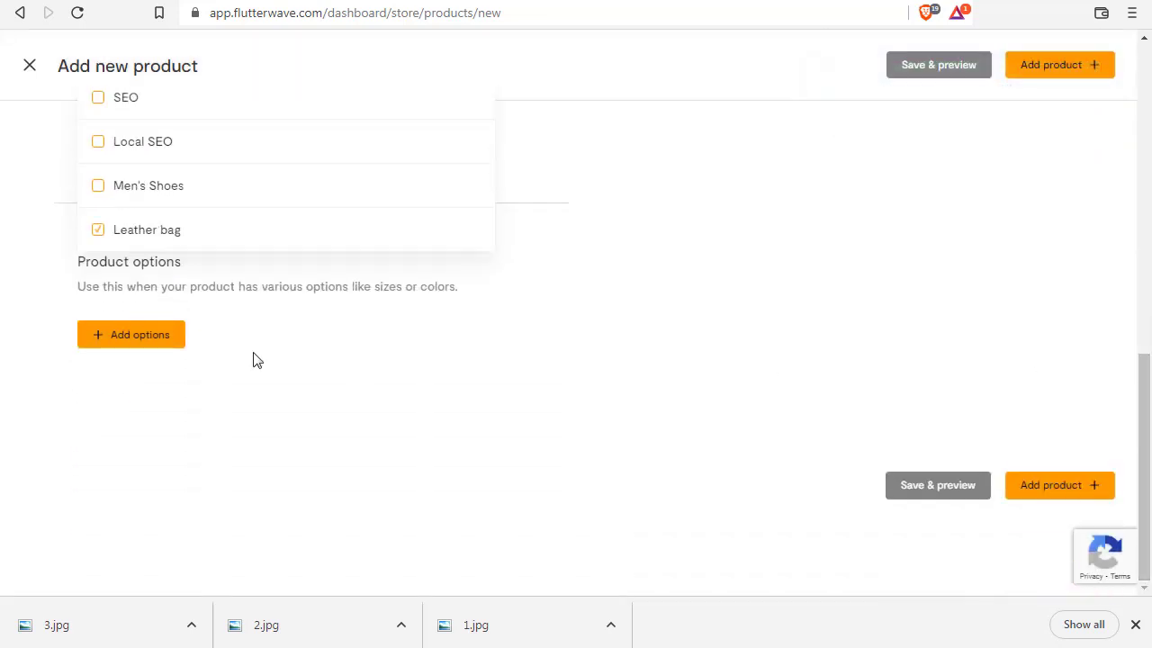
pyautogui.click(144, 342)
pyautogui.click(135, 416)
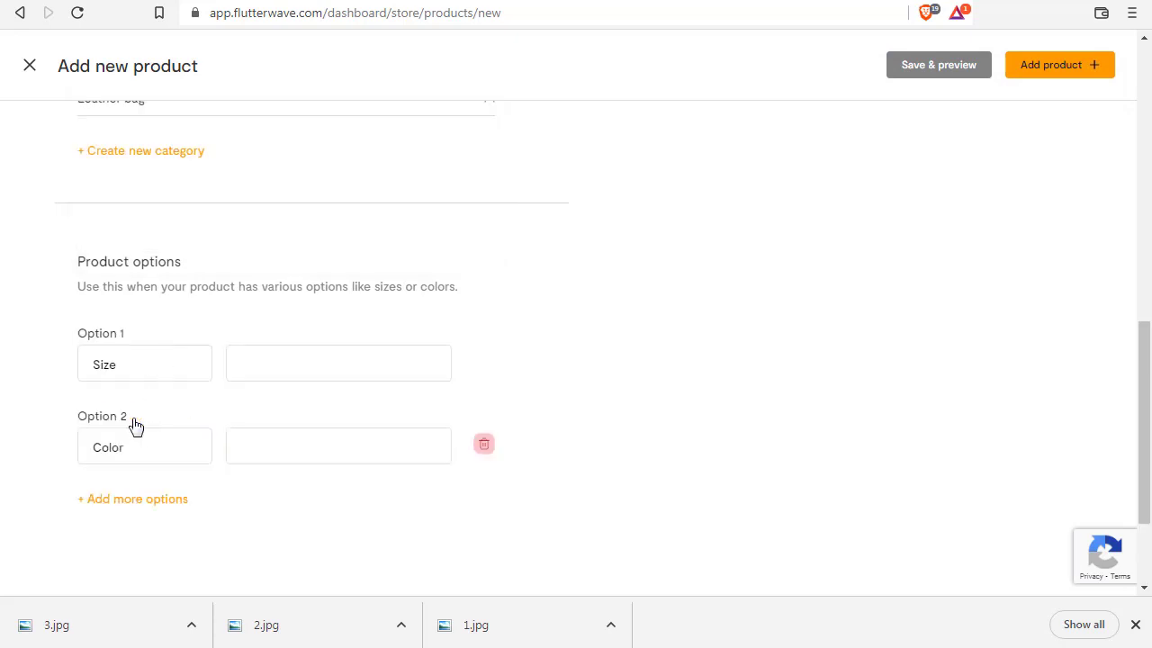
pyautogui.click(252, 448)
pyautogui.write('b')
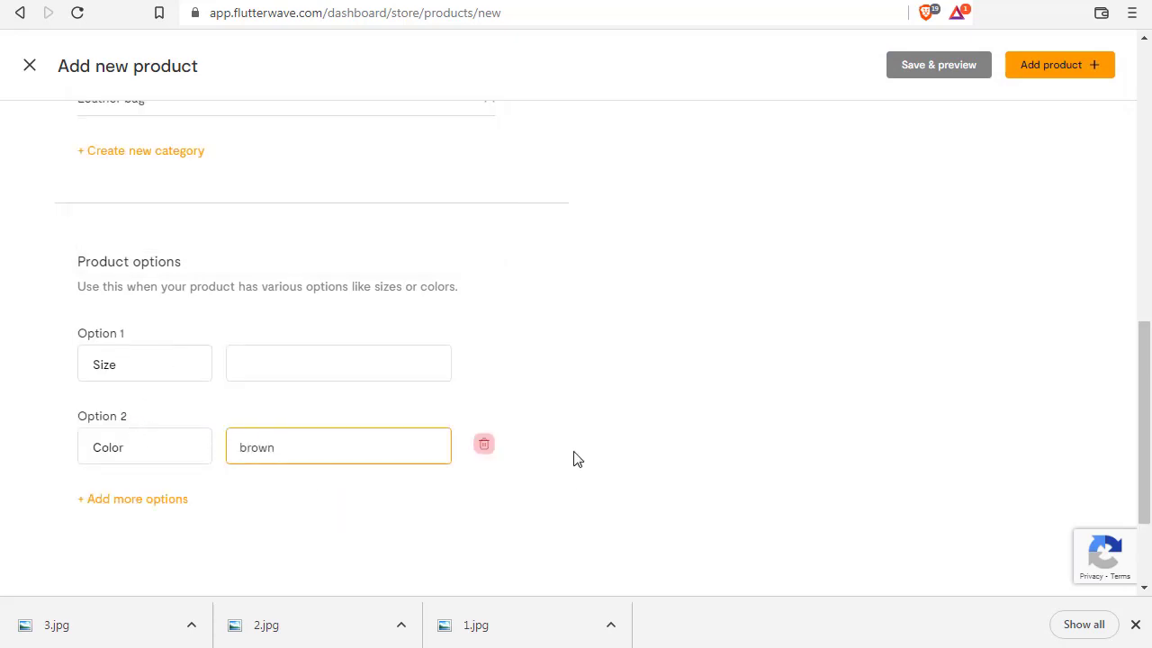
pyautogui.write('rown')
# Upload images 11 and 22 from the Downloads folder as pictures of the leather bag
pyautogui.scroll(10, 298, 535)
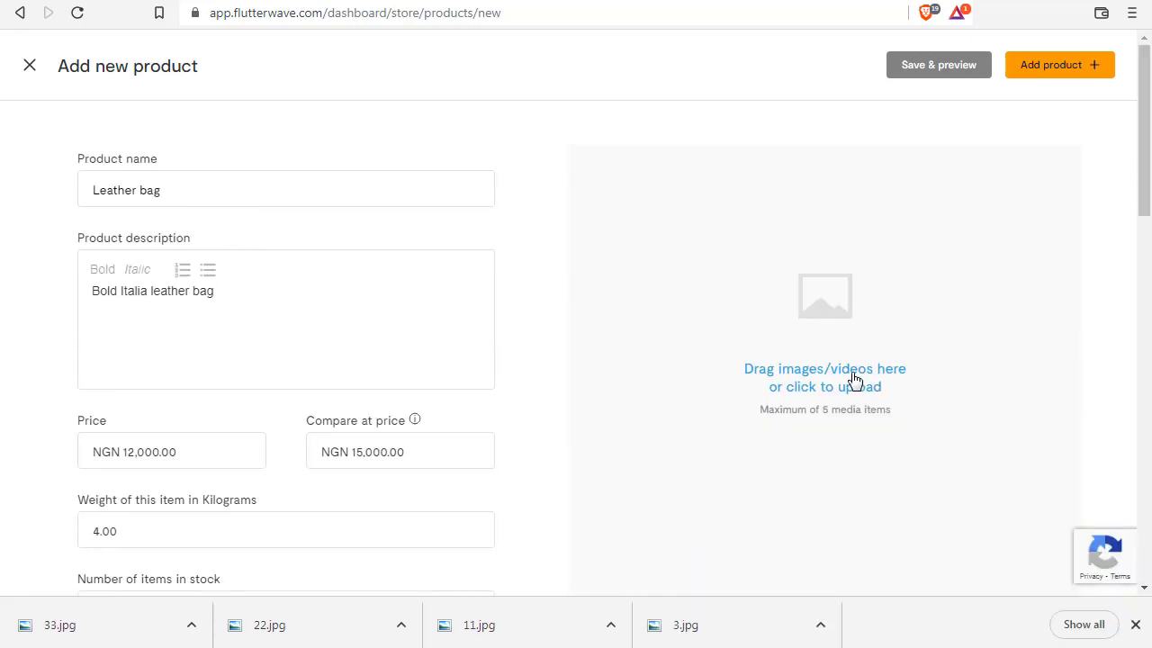
pyautogui.click(855, 380)
pyautogui.scroll(-5, 360, 198)
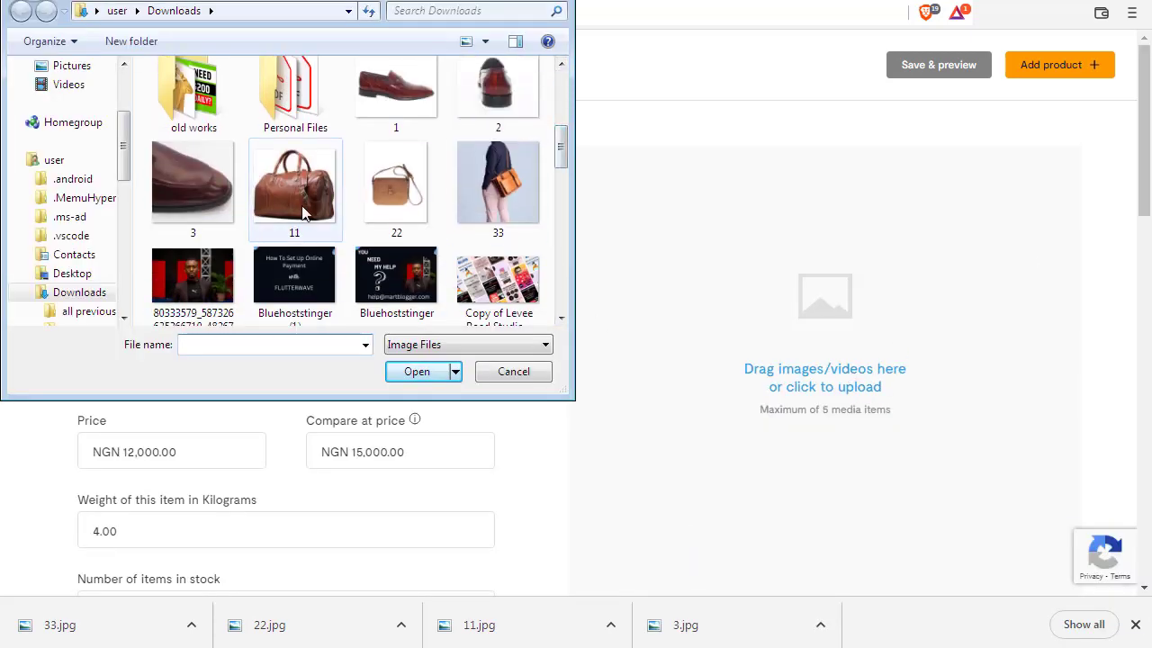
pyautogui.doubleClick(297, 189)
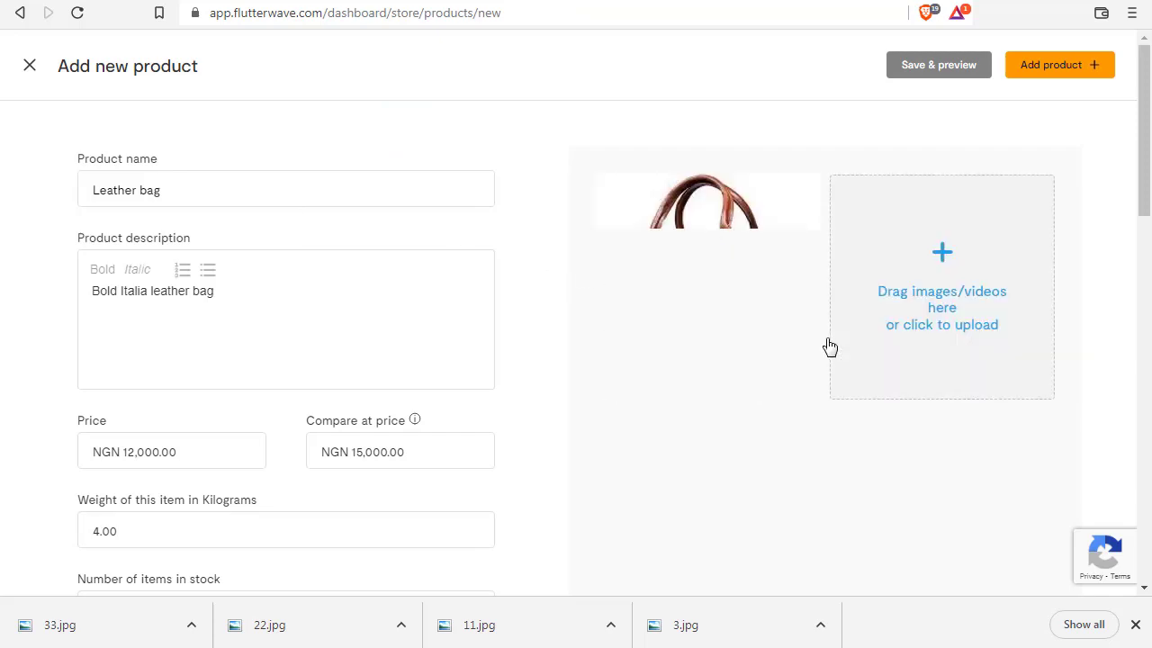
pyautogui.click(941, 305)
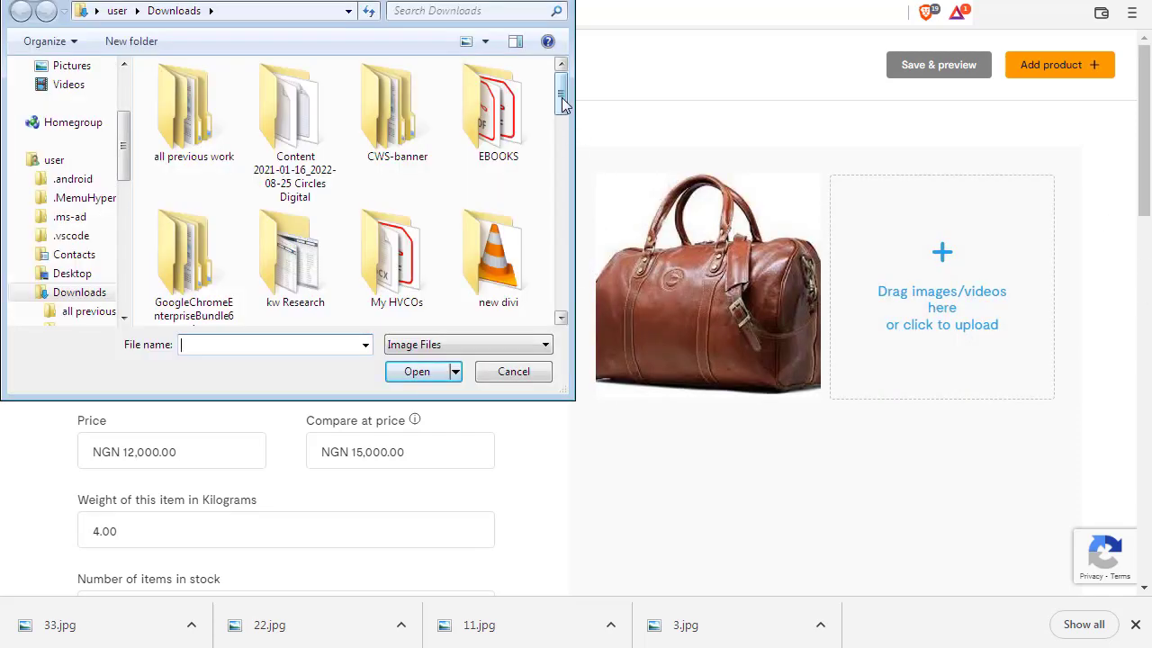
pyautogui.scroll(-5, 562, 103)
pyautogui.doubleClick(401, 180)
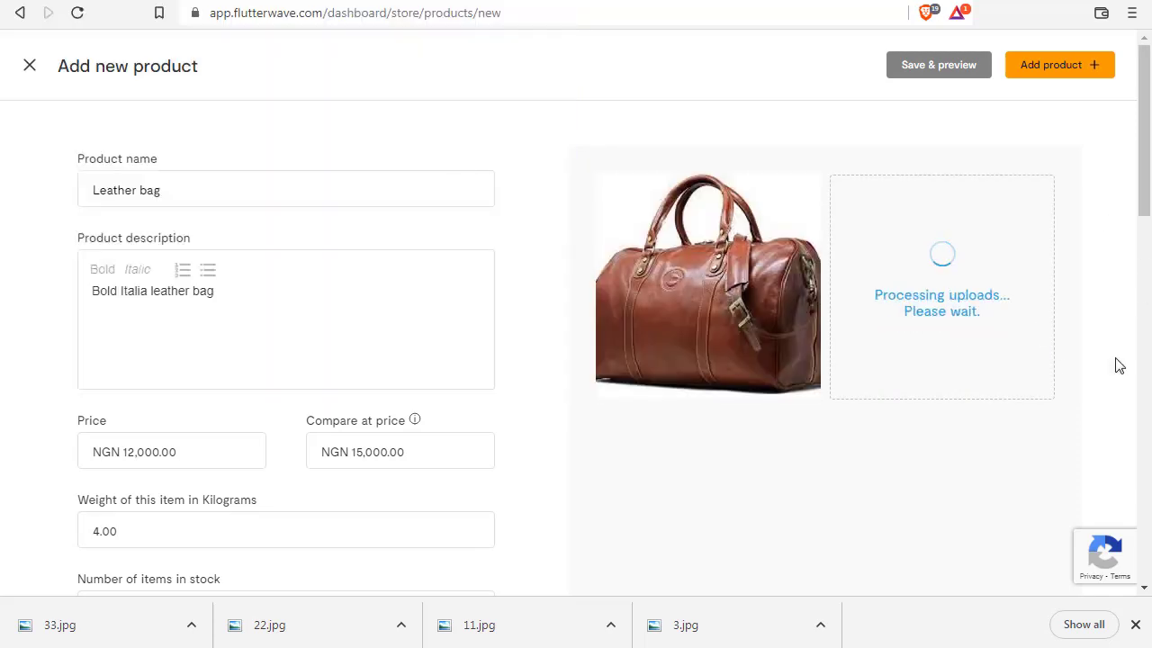
pyautogui.scroll(-2, 879, 265)
pyautogui.click(695, 334)
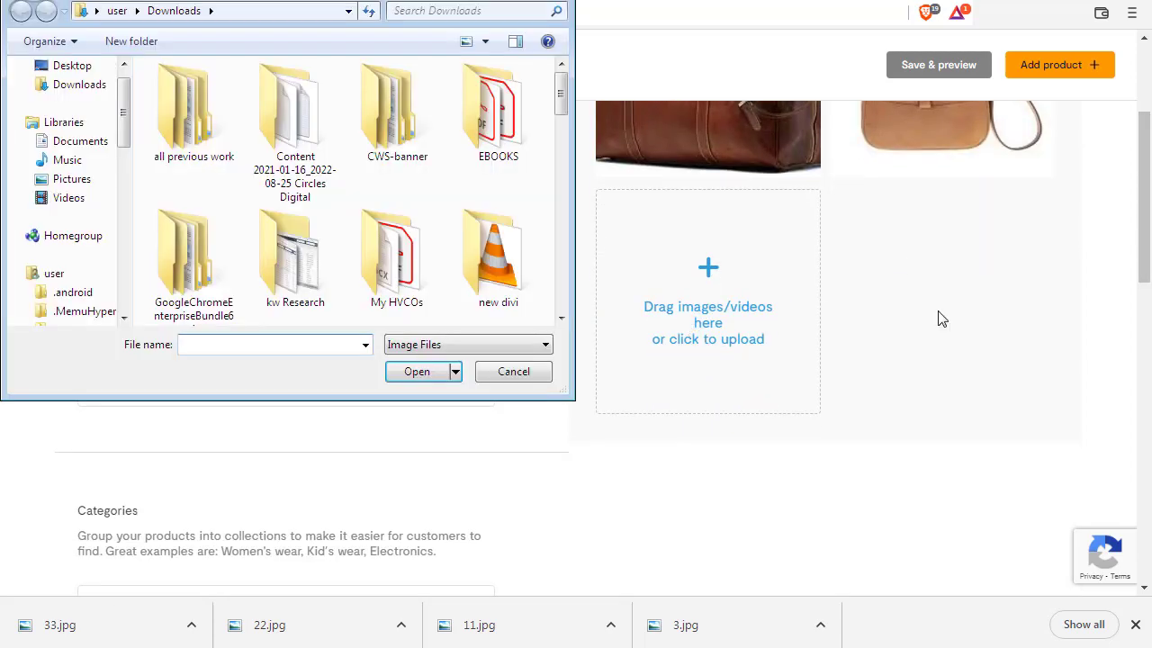
pyautogui.press('Escape')
pyautogui.scroll(2, 926, 162)
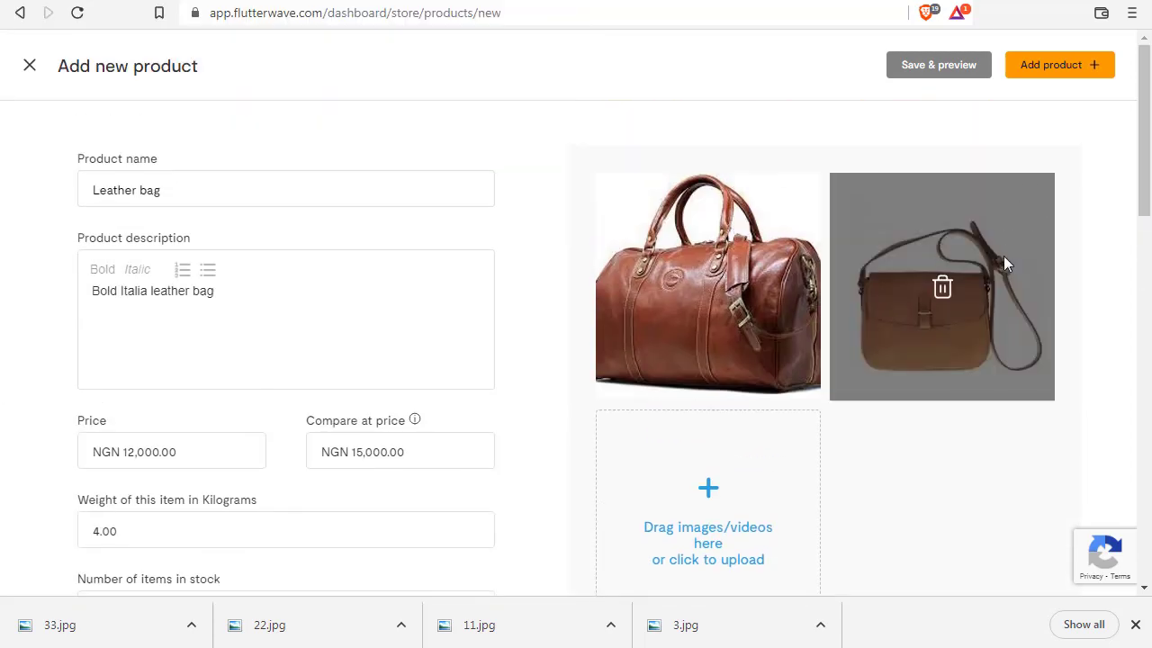
# Remove the shoulder bag picture from the product's images and submit the leather bag as a new product
pyautogui.click(942, 286)
pyautogui.moveTo(1147, 167); pyautogui.dragTo(1123, 556)
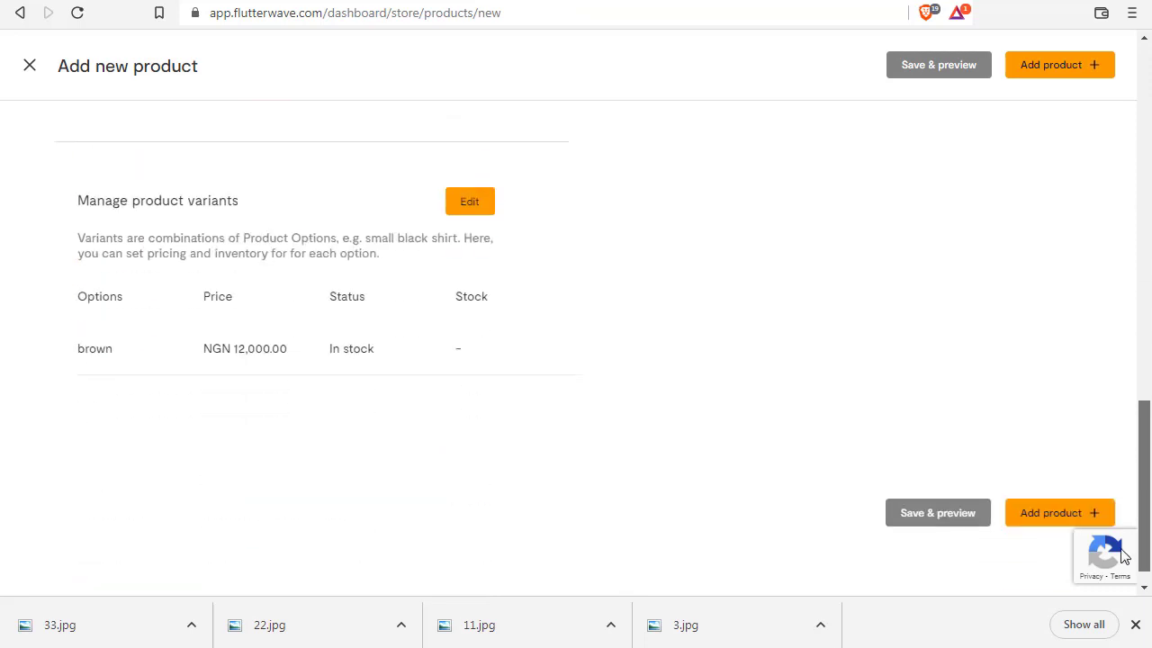
pyautogui.click(1036, 497)
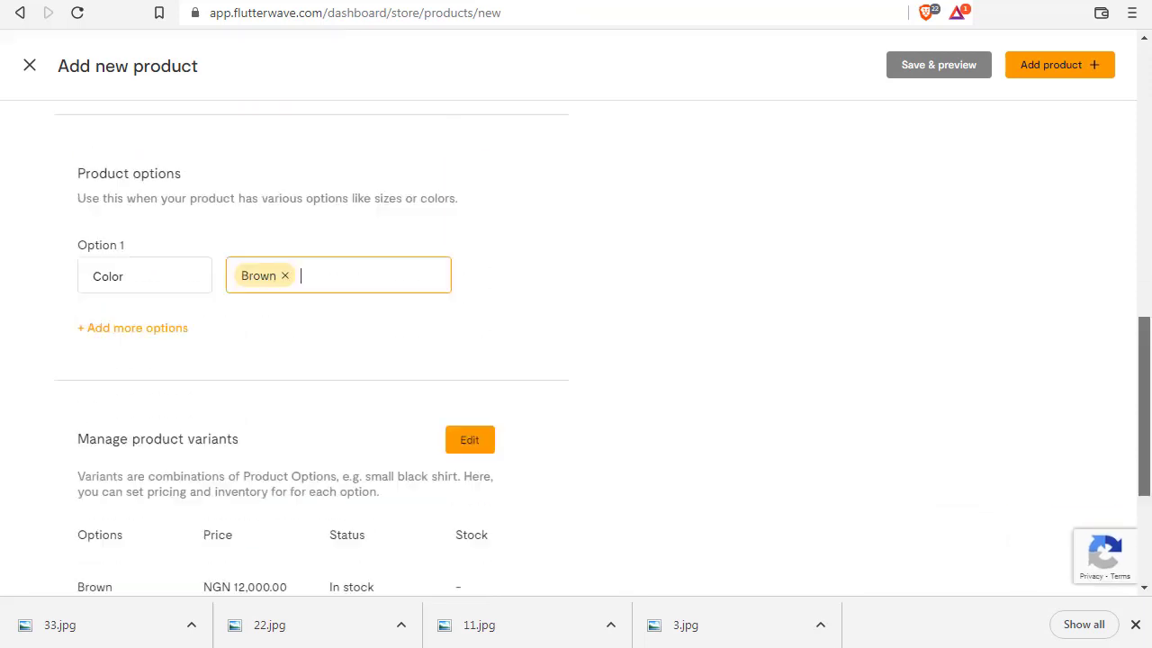
# Add the leather bag with the color Brown to the store and reload the product list
pyautogui.click(1031, 72)
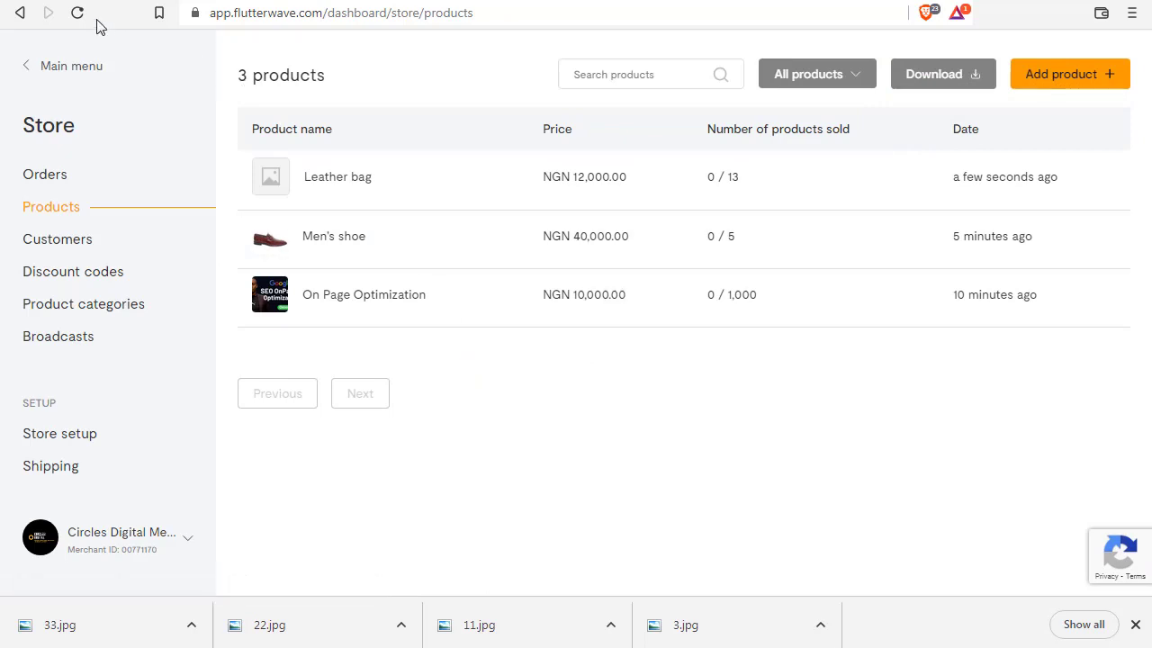
pyautogui.click(77, 13)
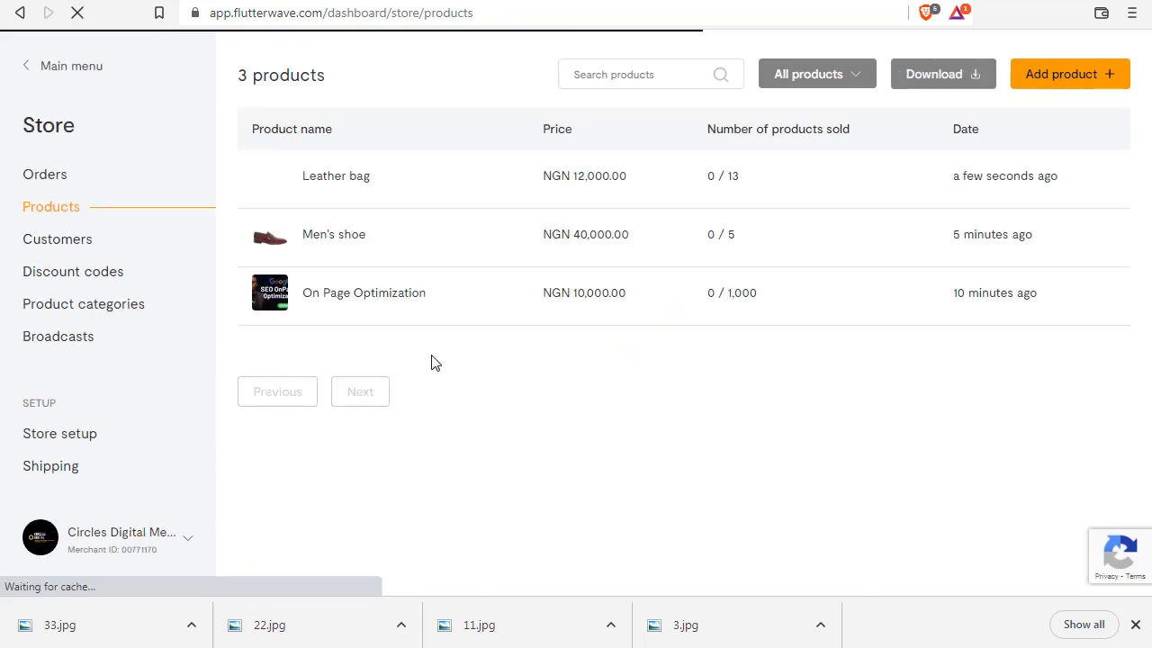
# Open the Leather bag product for editing, upload image 11 as its picture and save the changes
pyautogui.click(346, 196)
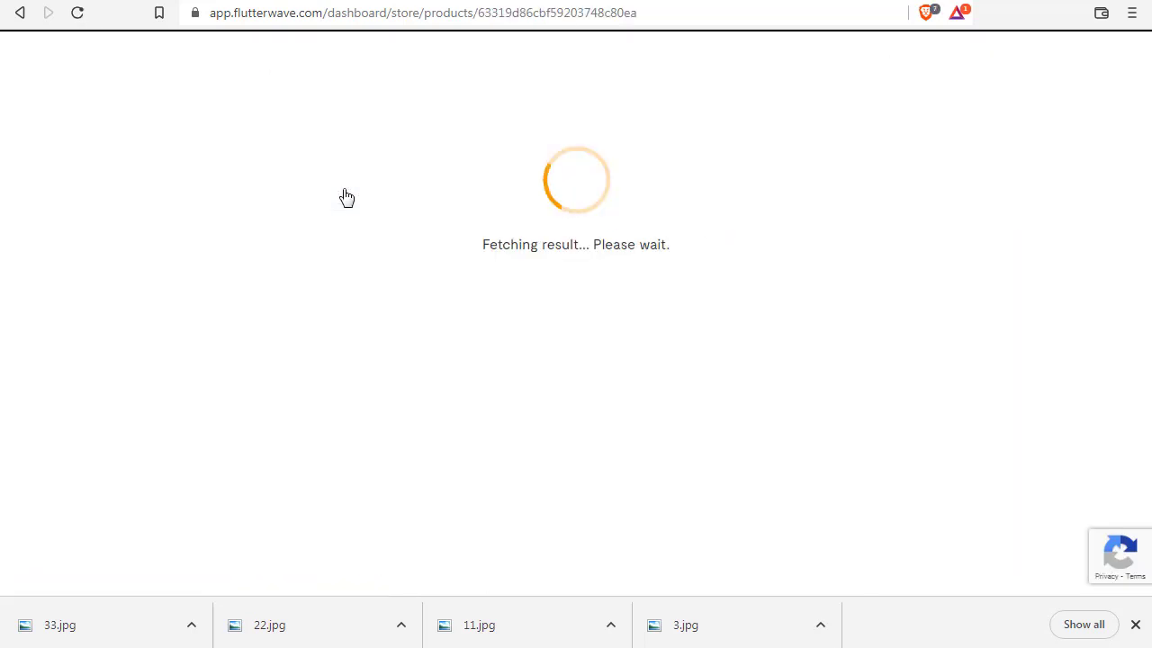
pyautogui.click(822, 300)
pyautogui.moveTo(562, 90); pyautogui.dragTo(561, 145)
pyautogui.doubleClick(294, 206)
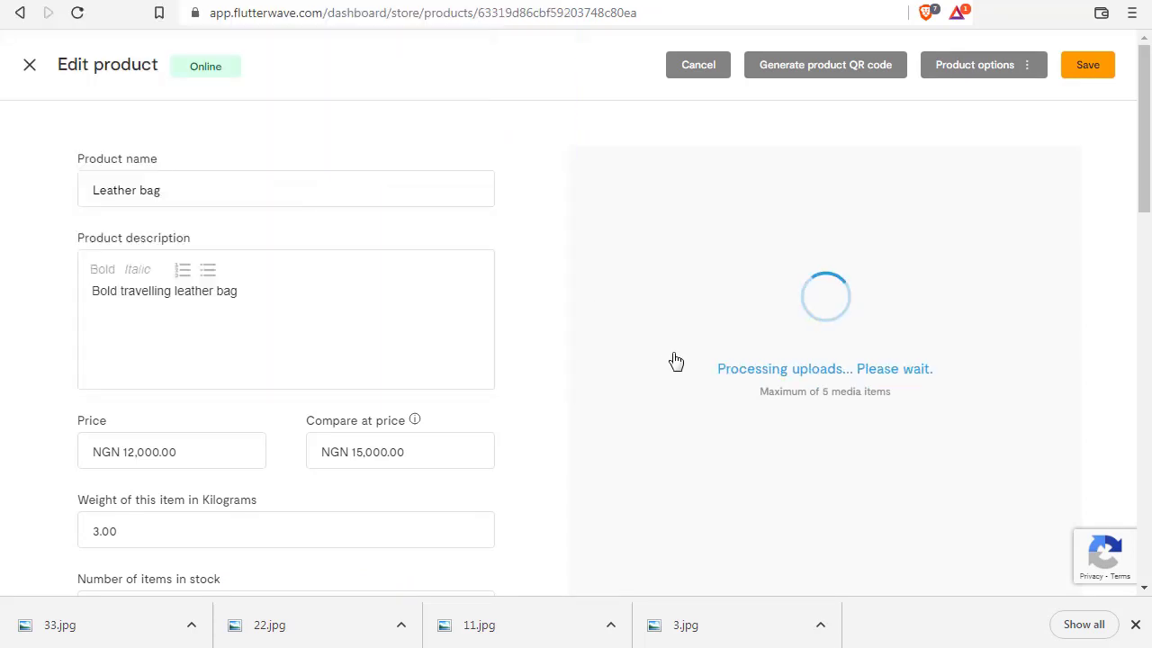
pyautogui.click(1085, 70)
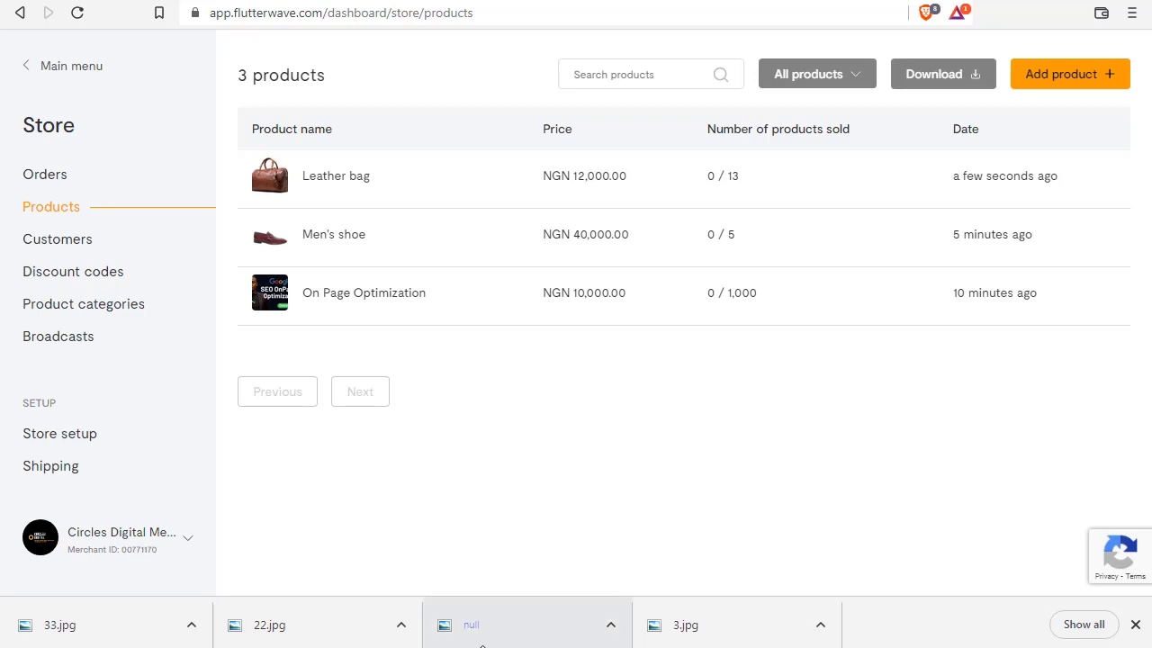
# Start a new product named Leather Fashion Bag with the description "men's fashion bag"
pyautogui.click(1056, 85)
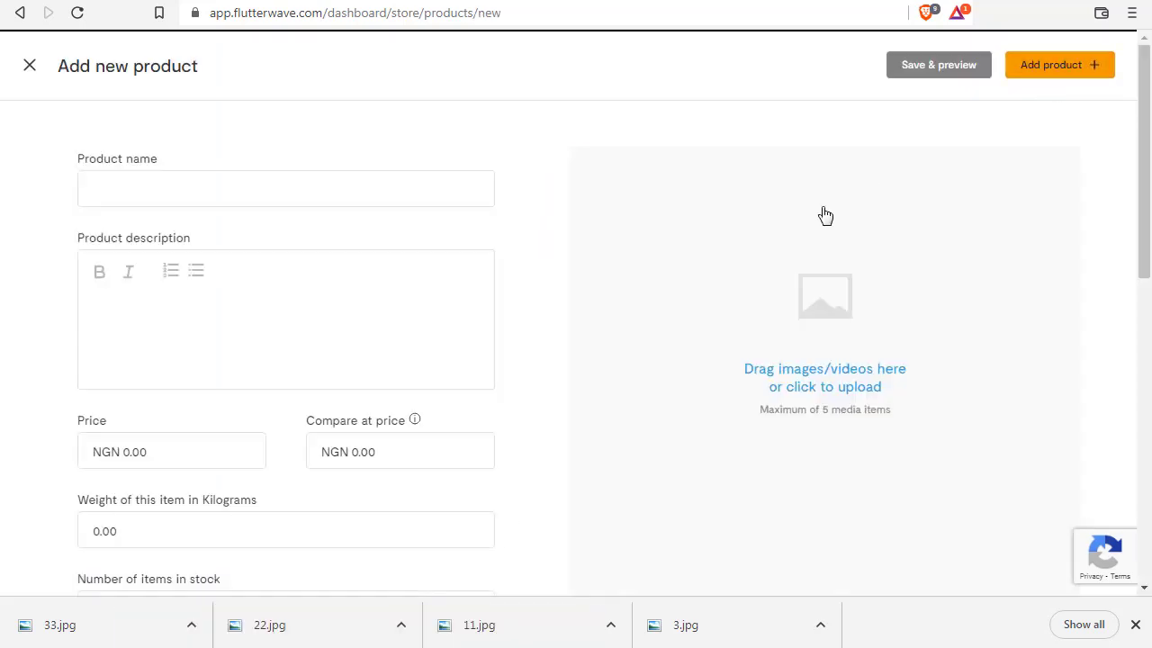
pyautogui.click(282, 185)
pyautogui.write('Bag')
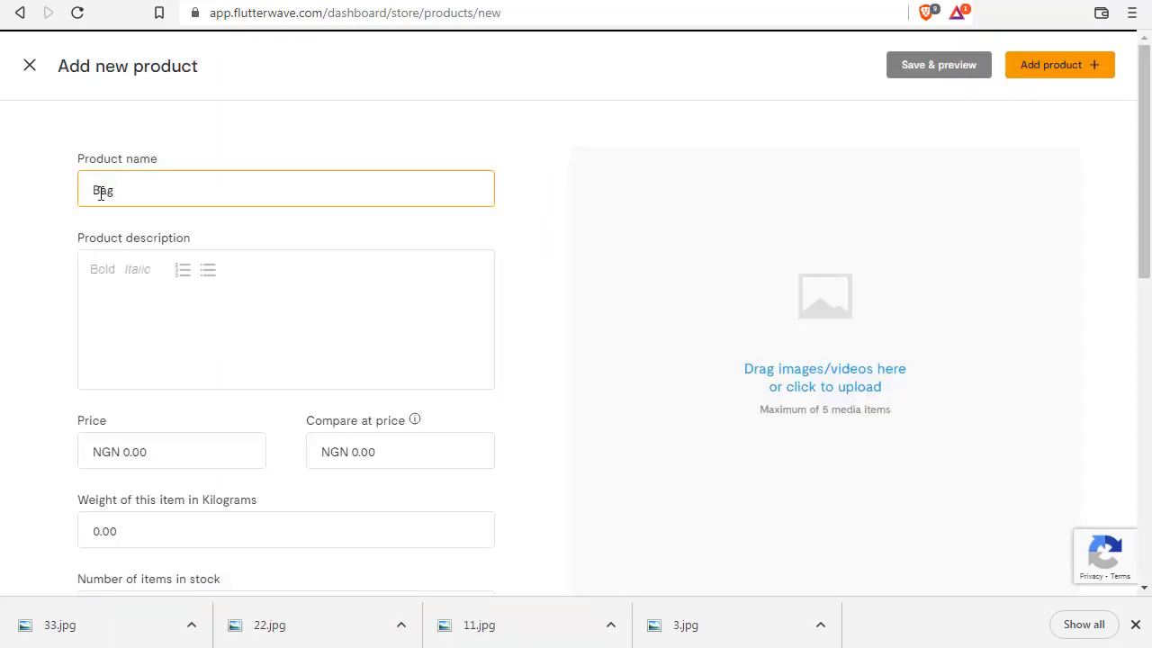
pyautogui.write('Leather')
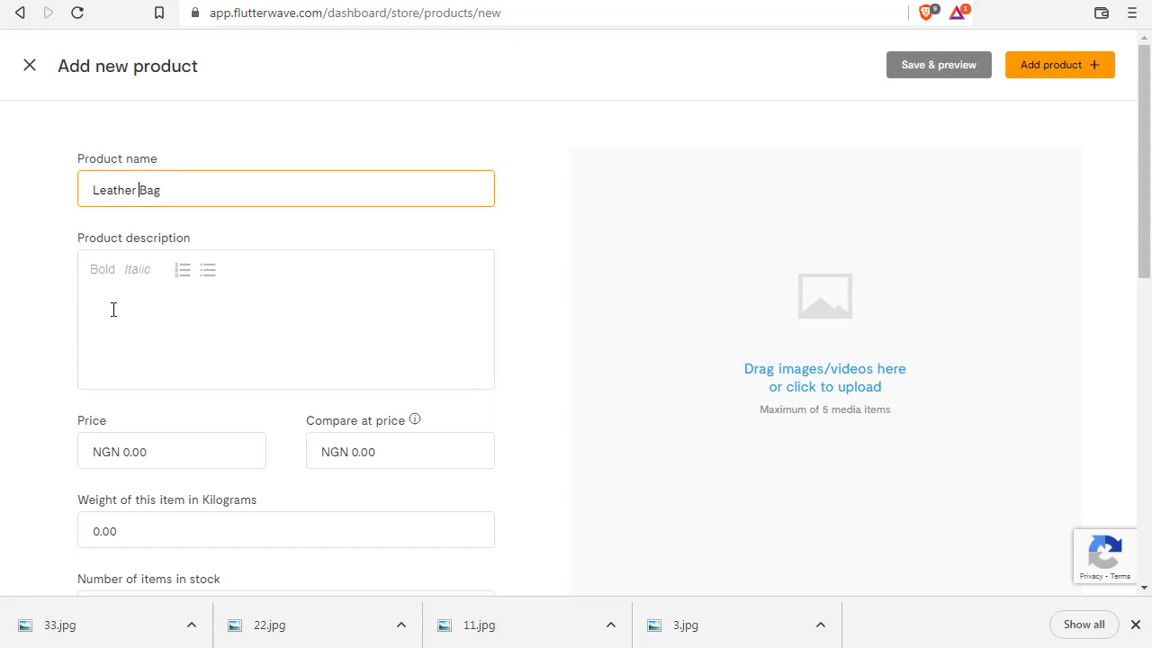
pyautogui.click(113, 309)
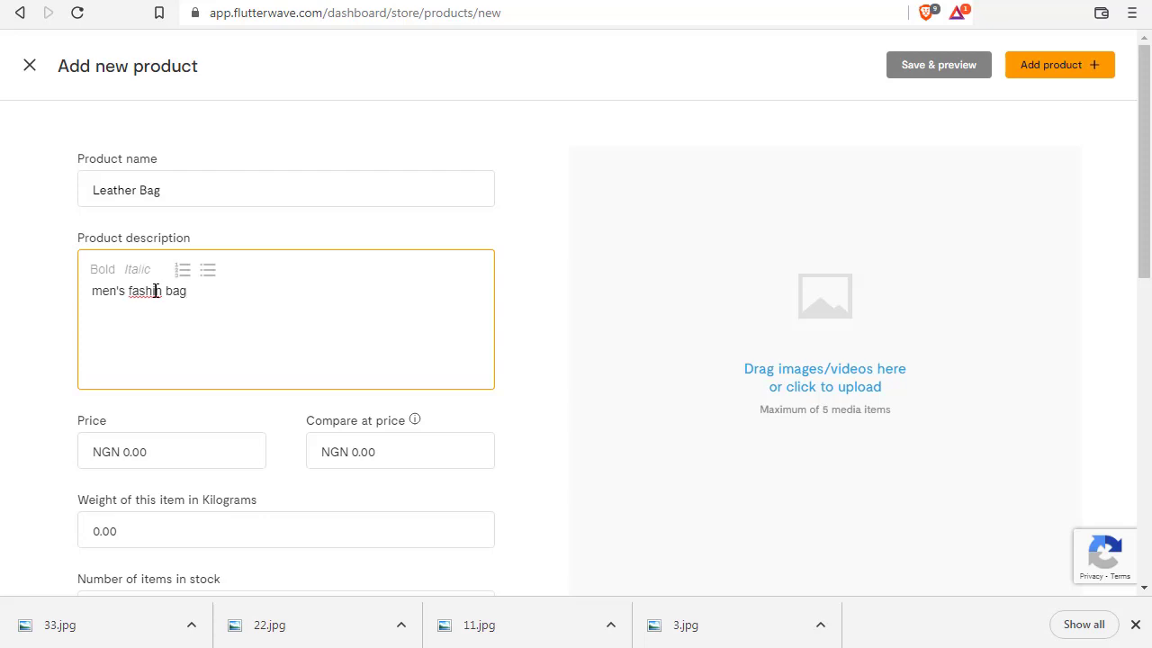
pyautogui.click(155, 291)
pyautogui.write('io')
pyautogui.click(135, 189)
pyautogui.write('Fashion')
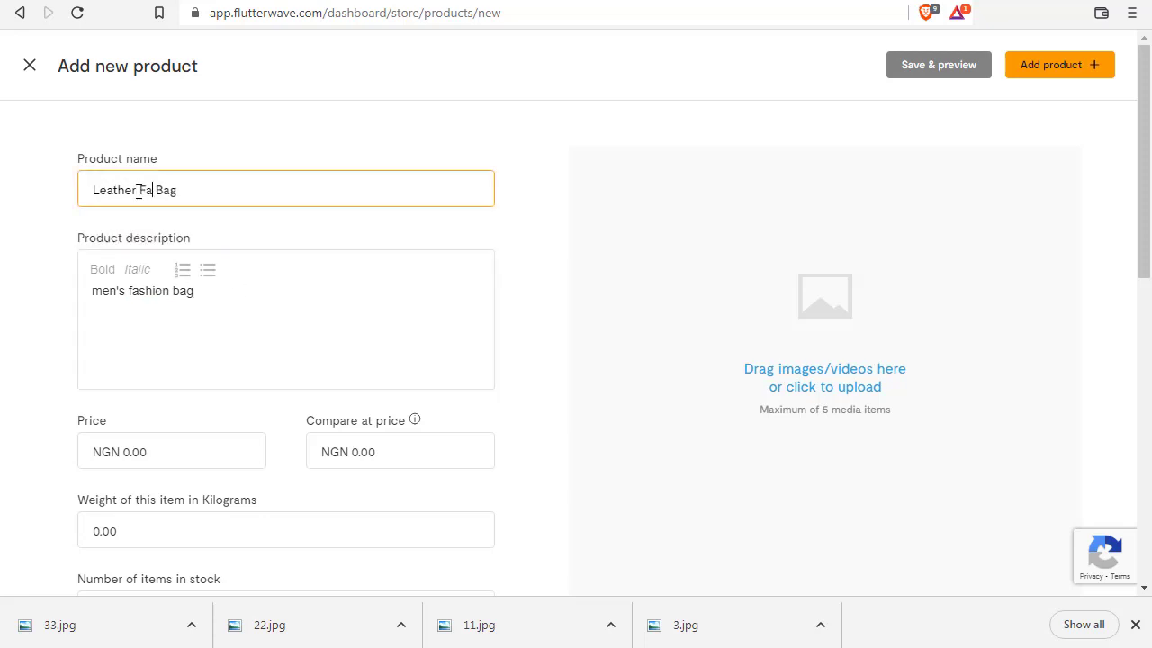
# Set the fashion bag's price to NGN 6,000.00, its weight to 3.00 kg and its stock to 2 items
pyautogui.click(159, 452)
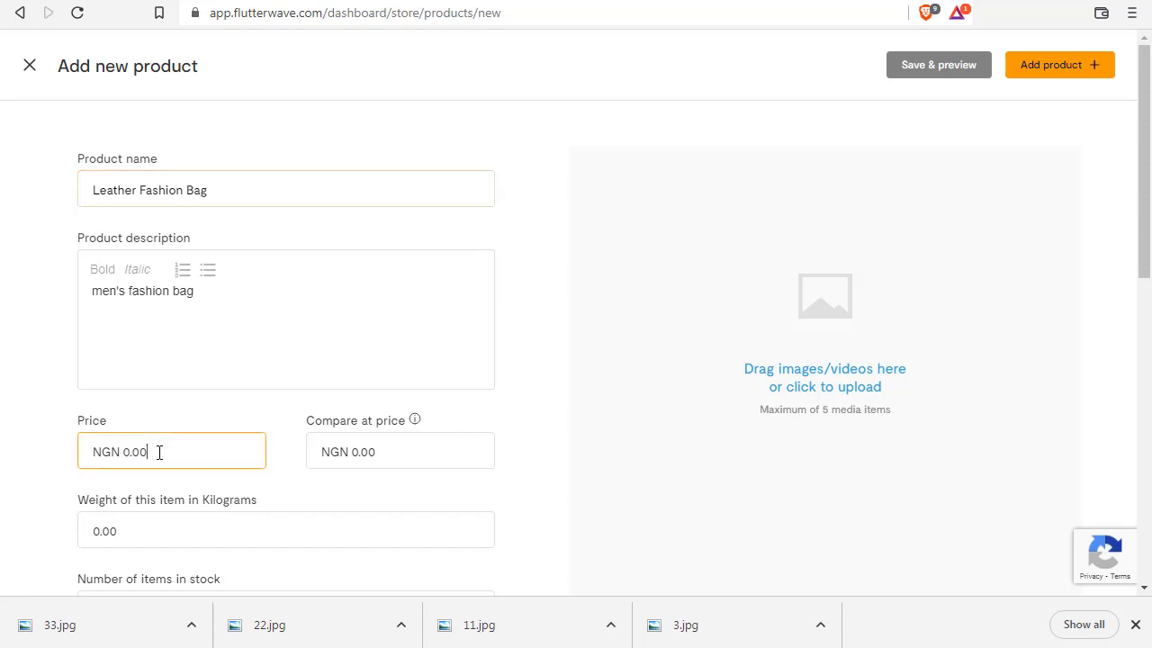
pyautogui.write('6,000.00')
pyautogui.scroll(-3, 766, 255)
pyautogui.click(345, 280)
pyautogui.write('3')
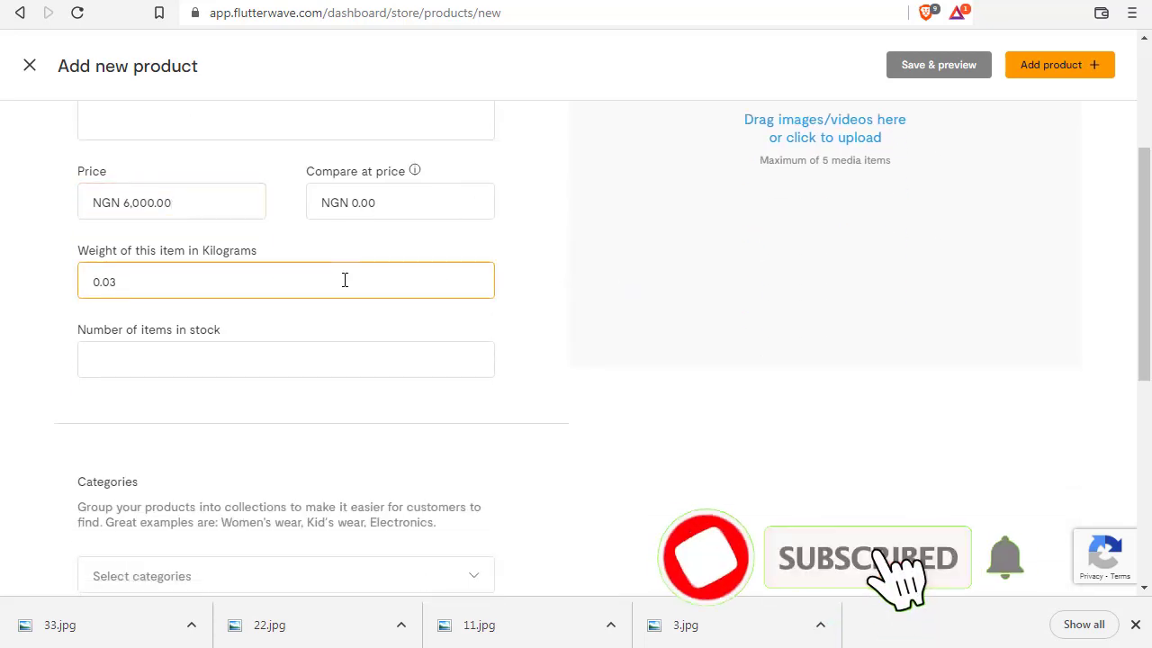
pyautogui.write('.00')
pyautogui.click(277, 357)
pyautogui.write('2')
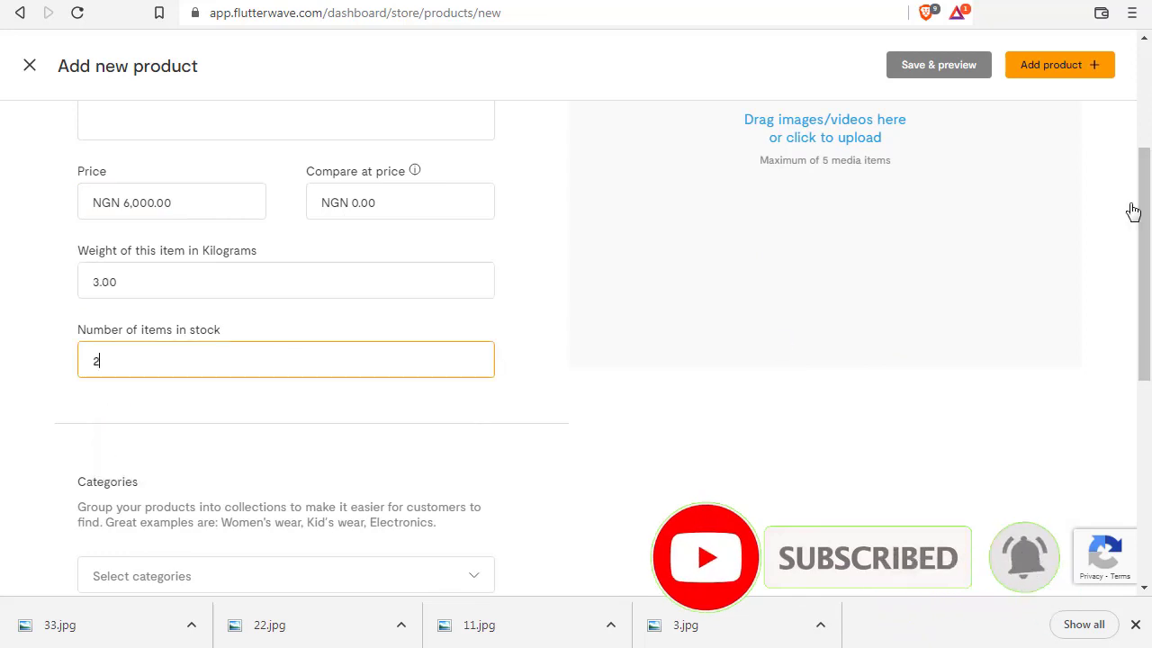
# Assign the Leather Fashion Bag to the Leather bag category
pyautogui.moveTo(1133, 212); pyautogui.dragTo(1133, 293)
pyautogui.click(435, 369)
pyautogui.click(270, 545)
# Upload the fashion bag's picture from the Downloads folder and add the product to the store
pyautogui.moveTo(1146, 354); pyautogui.dragTo(1097, 174)
pyautogui.click(838, 298)
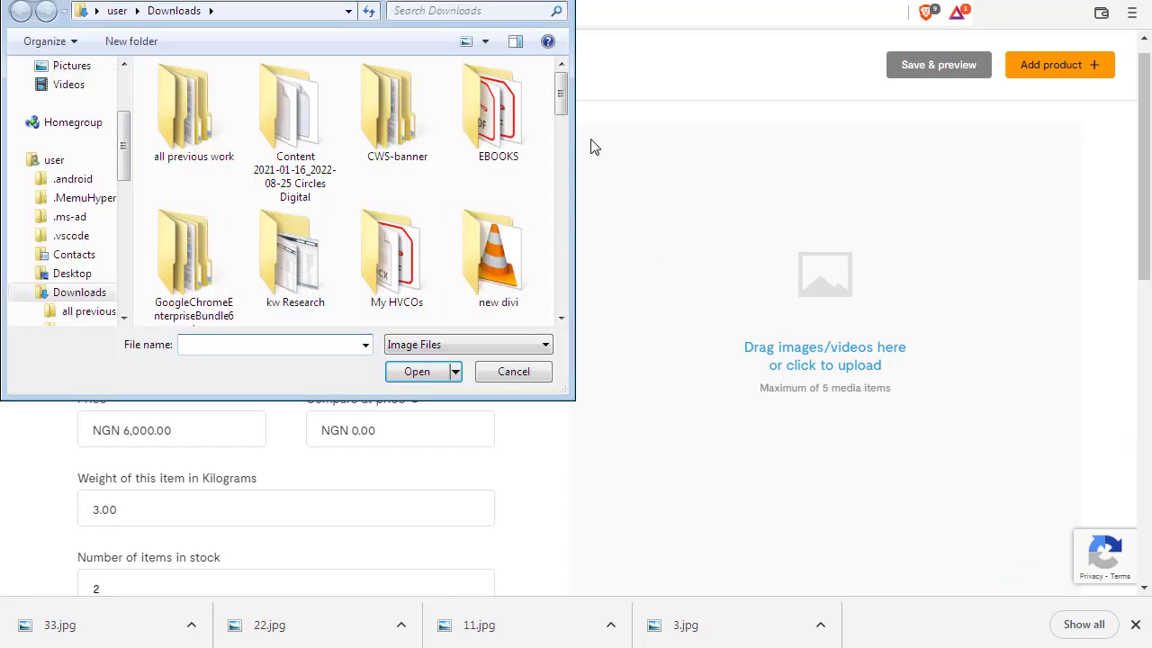
pyautogui.scroll(-5, 560, 99)
pyautogui.doubleClick(492, 171)
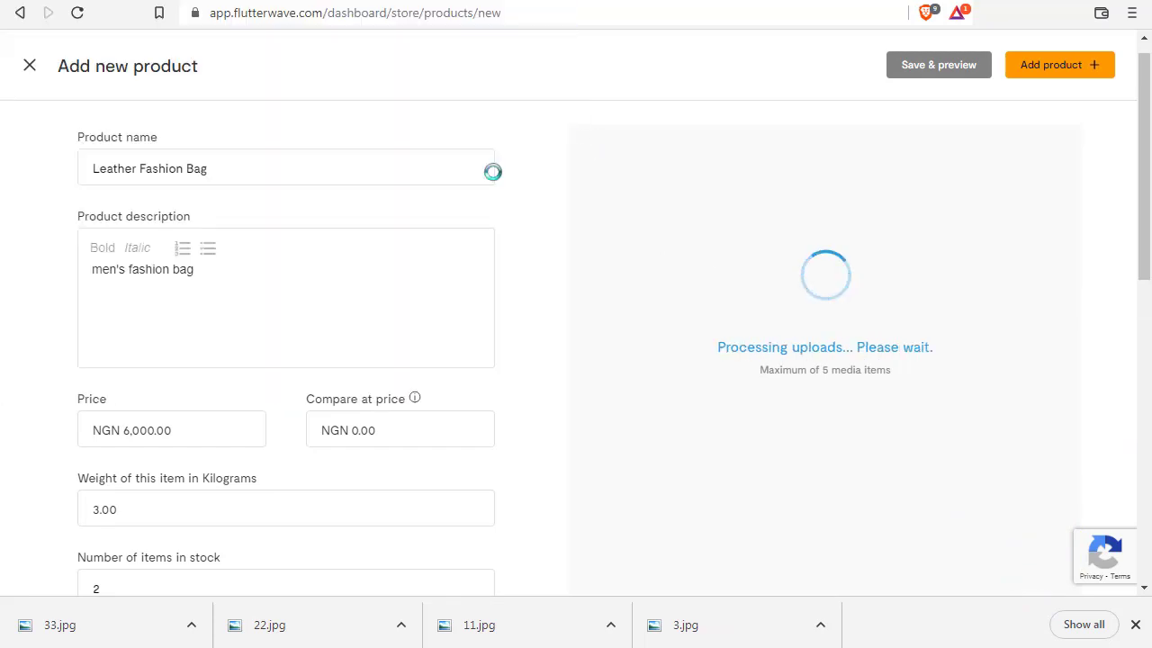
pyautogui.click(1069, 76)
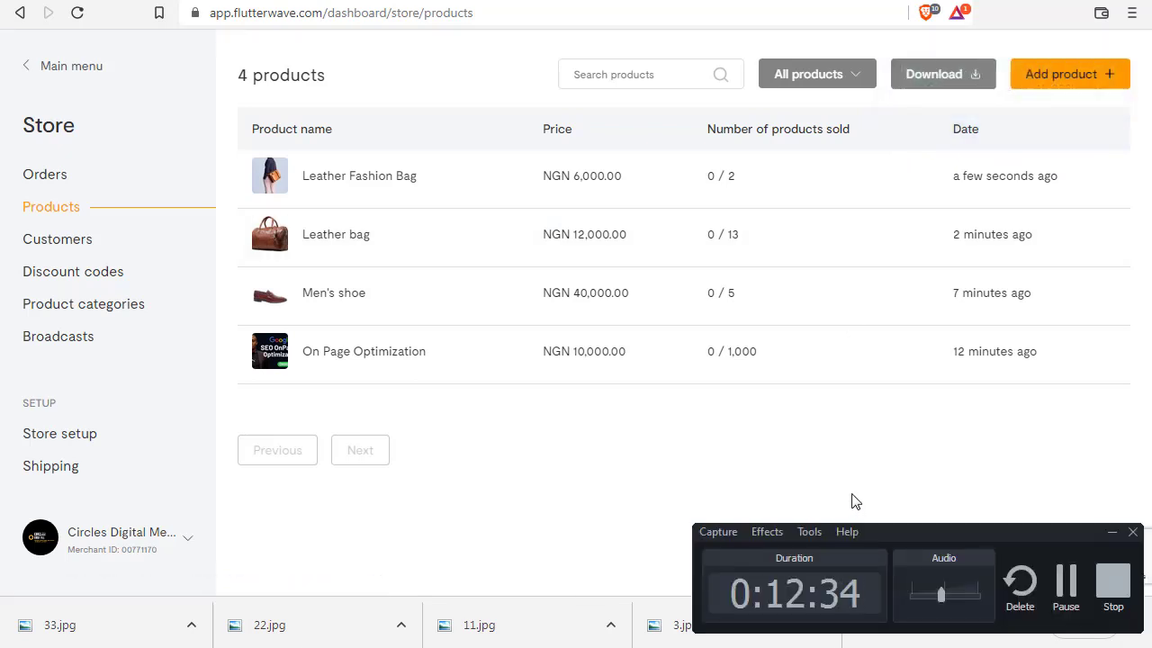
# Start another new product named Men's leather belt with the description "Leather belt"
pyautogui.click(1112, 532)
pyautogui.click(1079, 75)
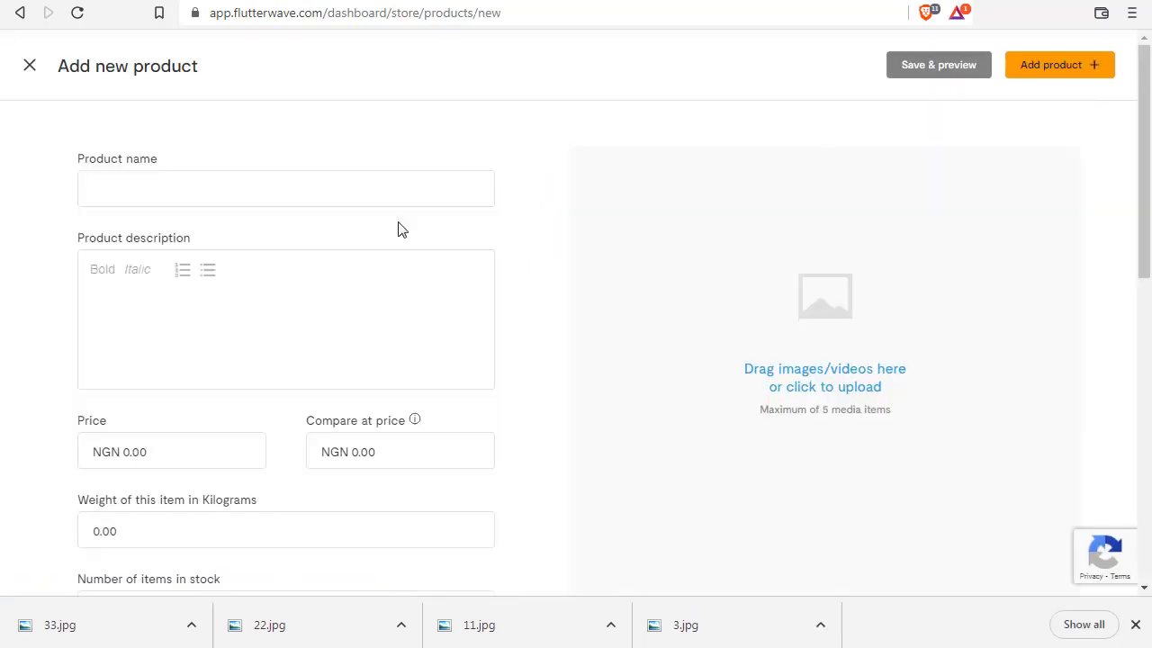
pyautogui.click(306, 188)
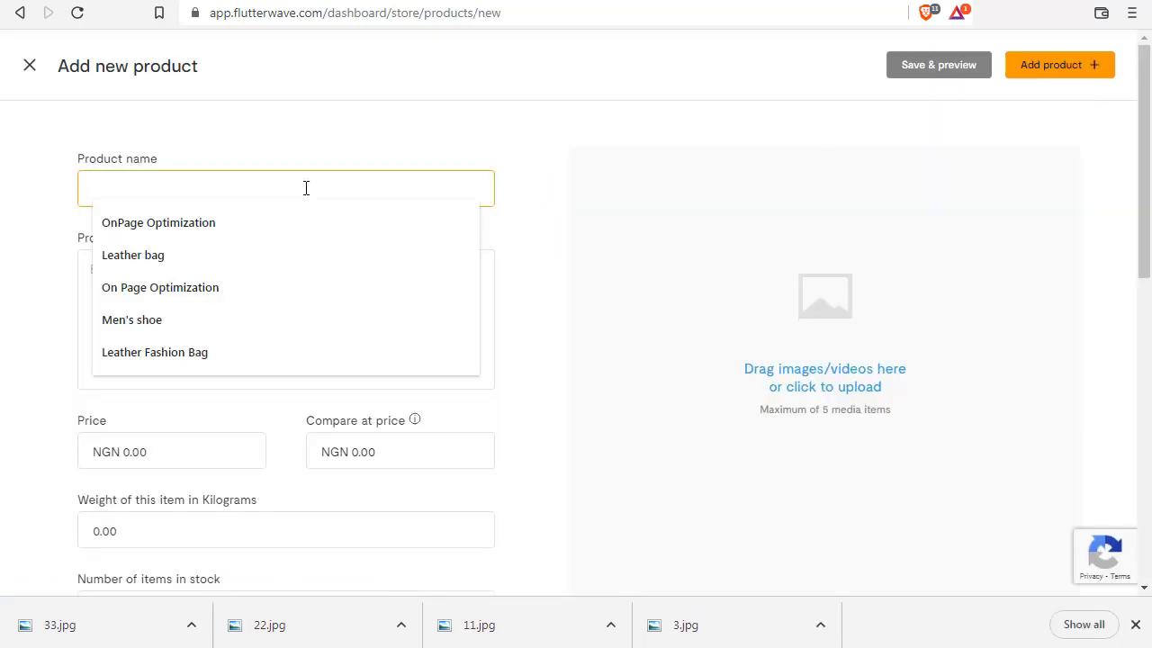
pyautogui.write('La')
pyautogui.press('BackSpace')
pyautogui.press('BackSpace')
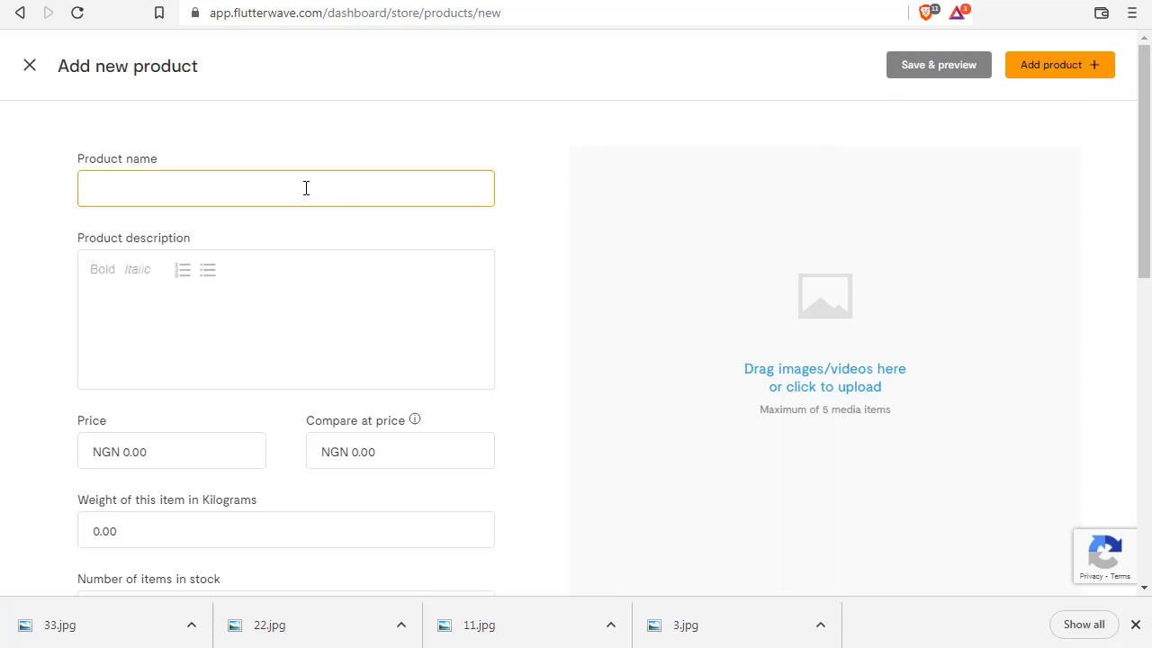
pyautogui.write("Men's leather belt")
pyautogui.click(175, 304)
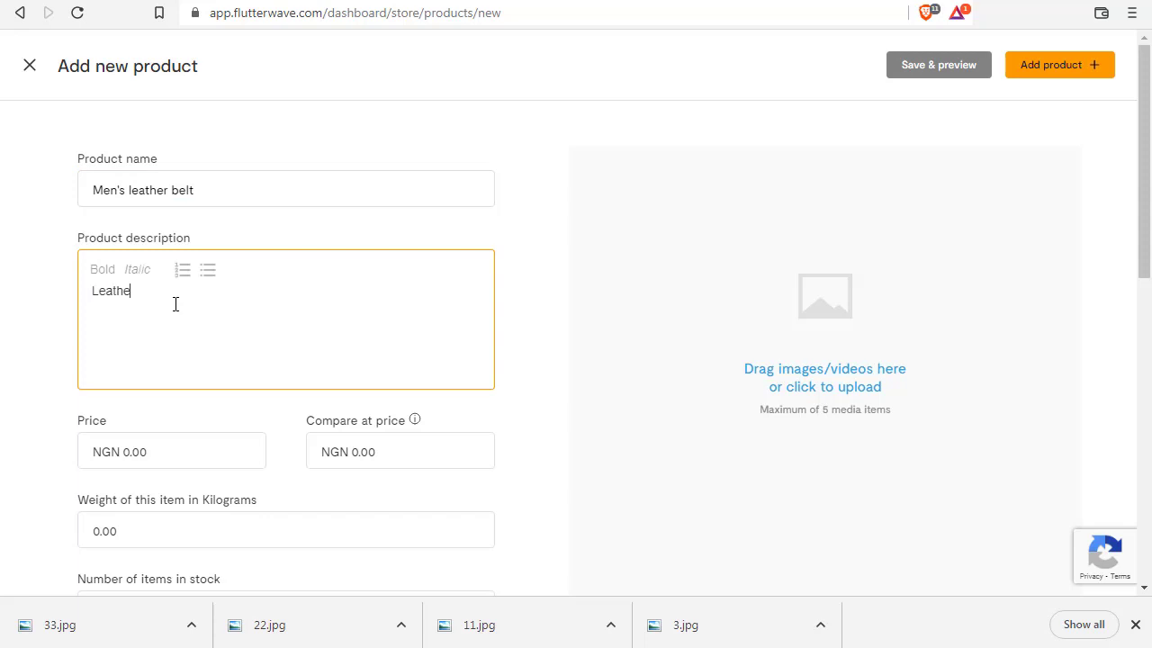
# Set the belt's price to NGN 4,000.00, its weight to 1.00 kg and its stock to 10 items
pyautogui.click(135, 451)
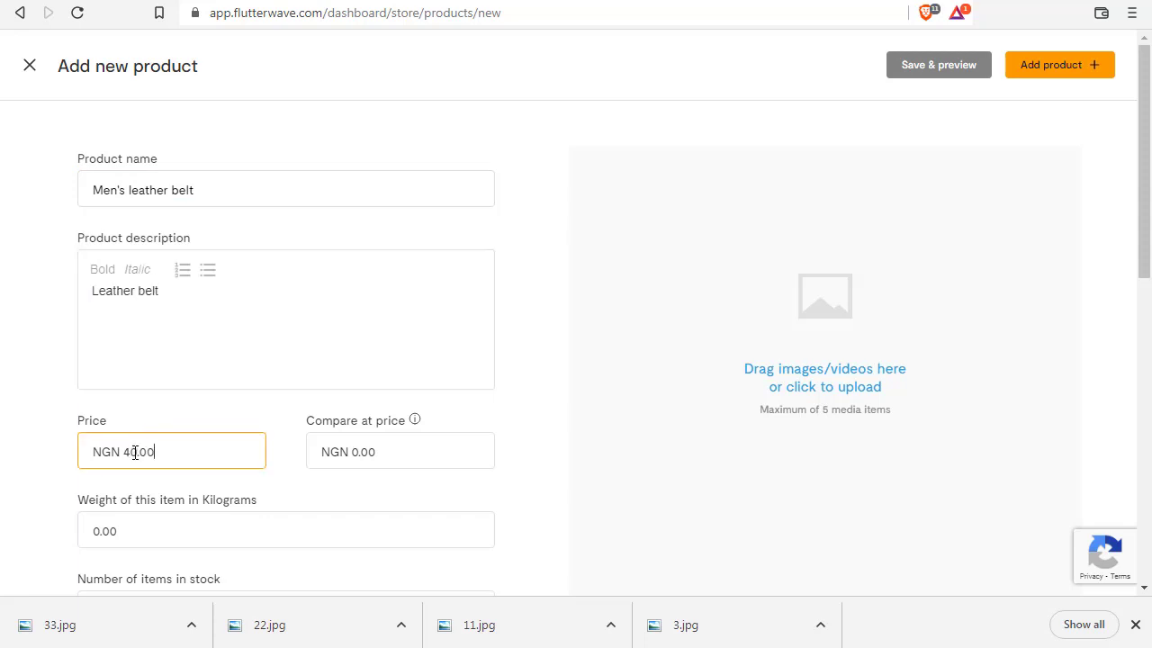
pyautogui.write('00')
pyautogui.scroll(-2, 610, 486)
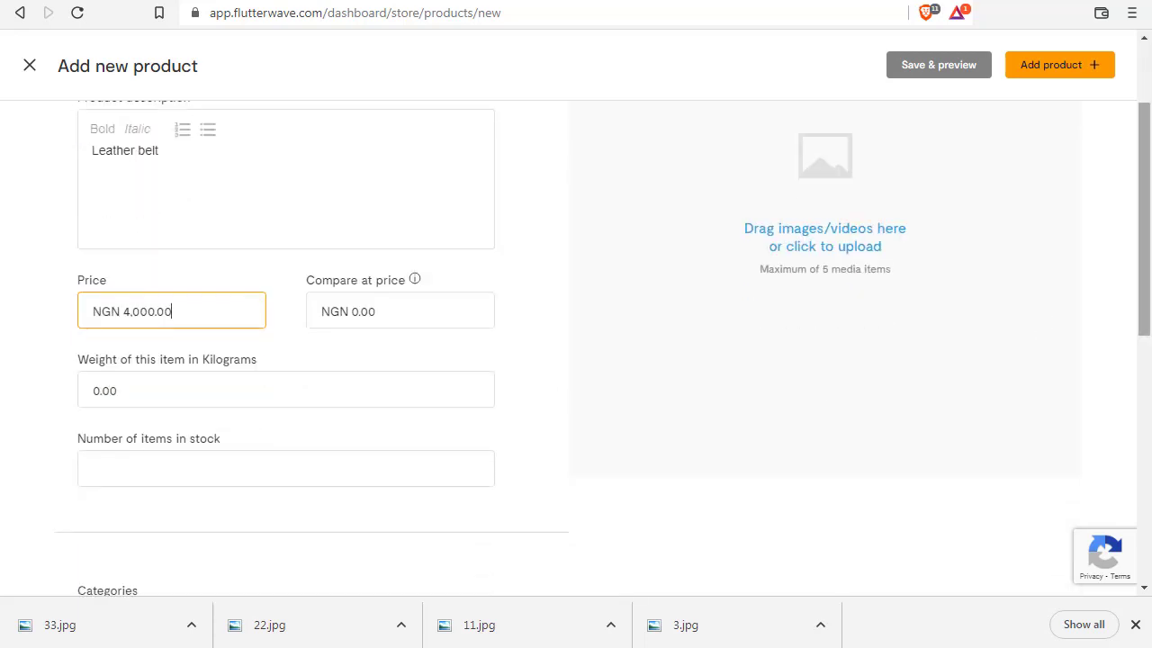
pyautogui.click(380, 391)
pyautogui.write('1')
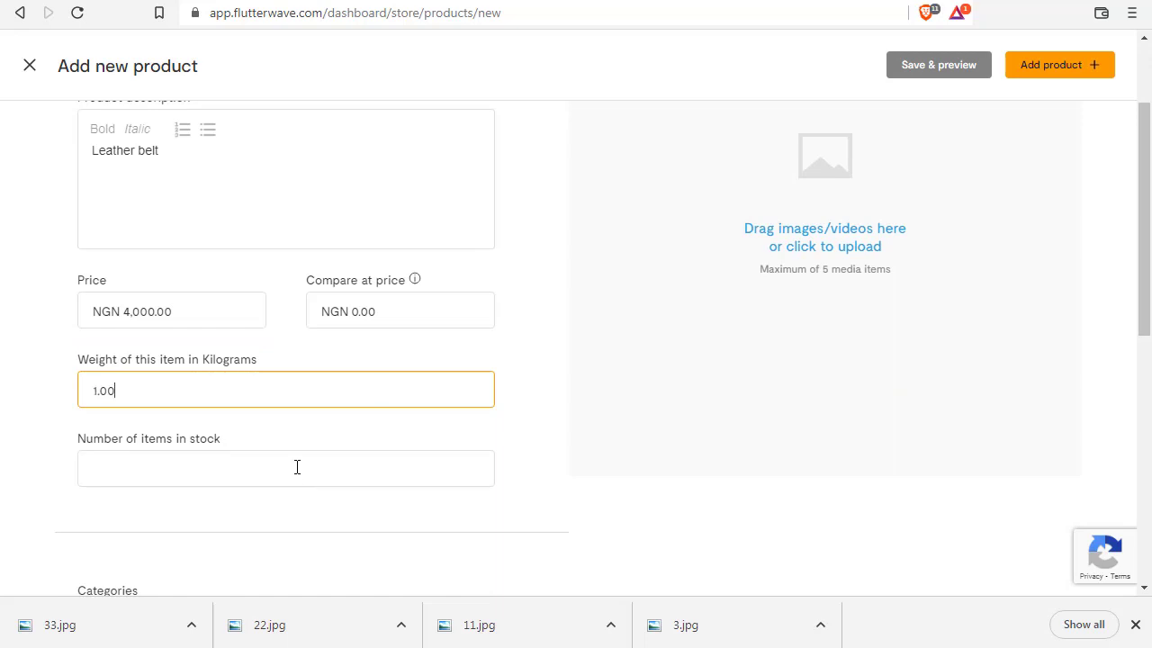
pyautogui.click(297, 467)
pyautogui.write('10')
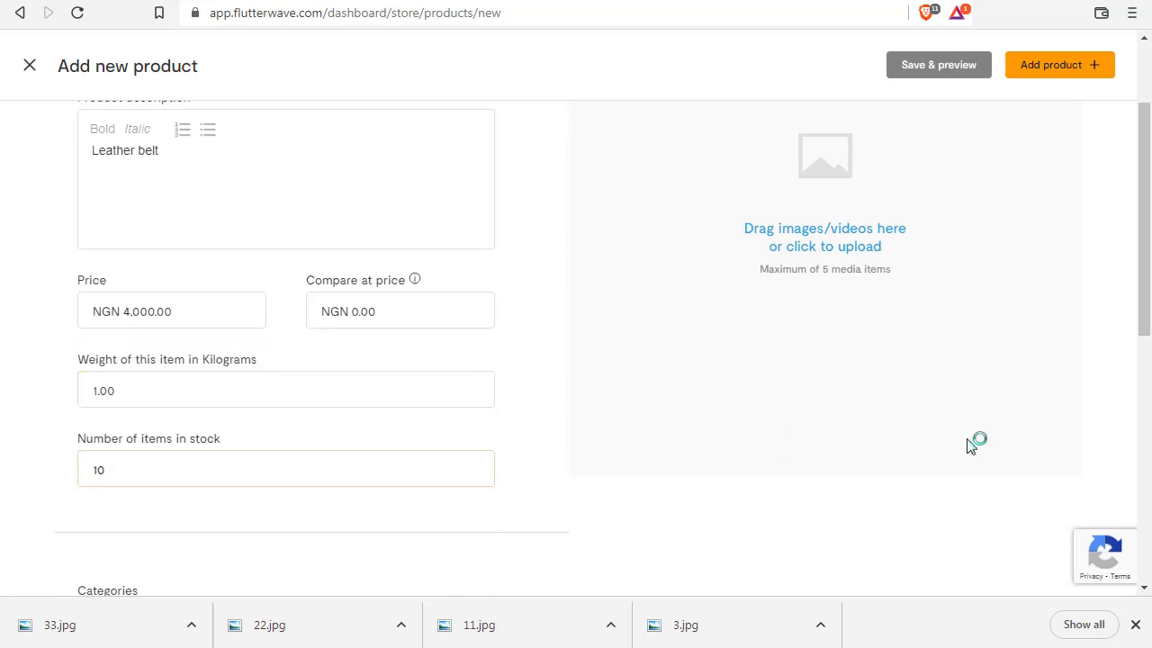
# Create a new product category named BELT and assign the men's leather belt to it
pyautogui.click(977, 442)
pyautogui.press('Escape')
pyautogui.scroll(-5, 296, 345)
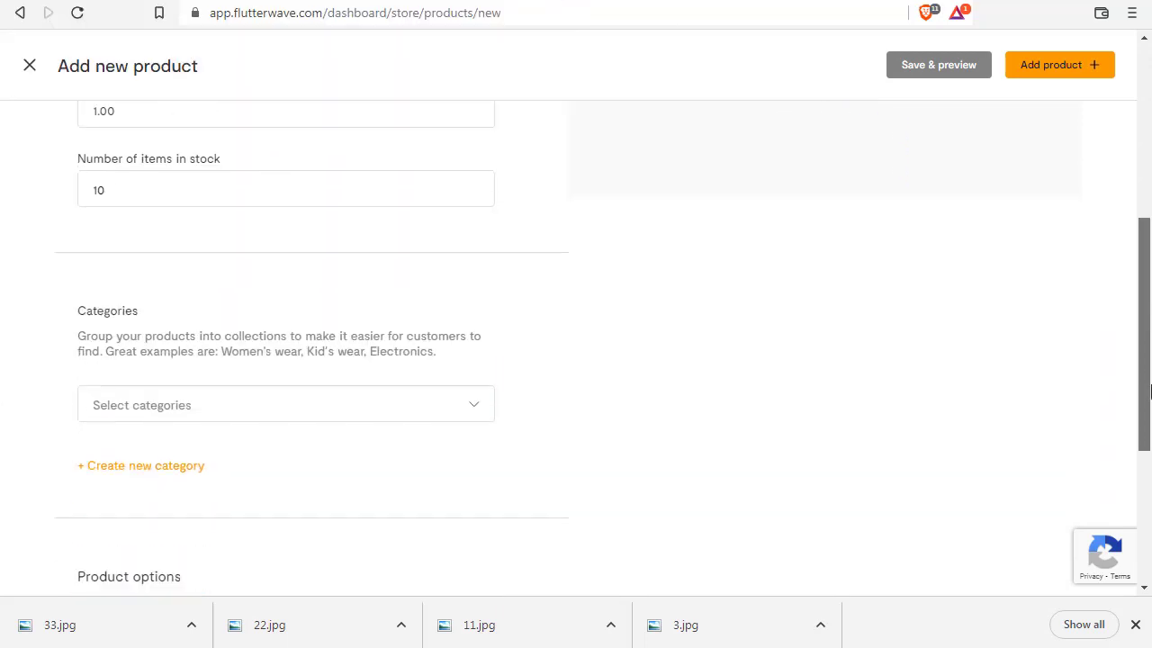
pyautogui.click(139, 347)
pyautogui.click(451, 195)
pyautogui.write('BELT')
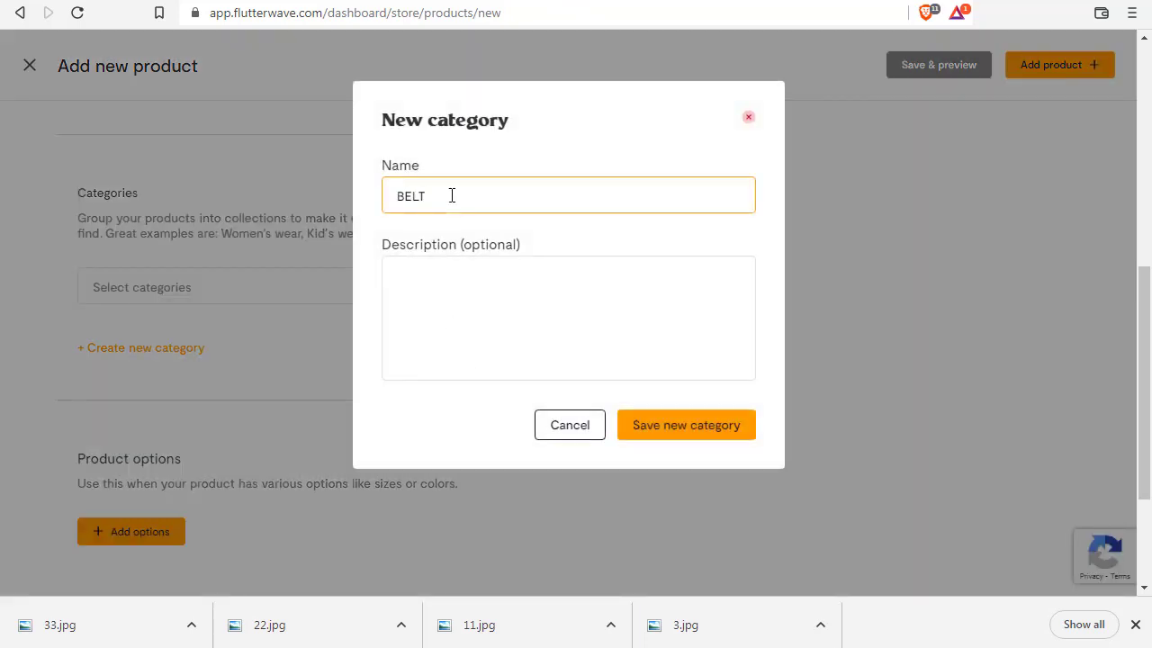
pyautogui.click(707, 426)
pyautogui.click(488, 295)
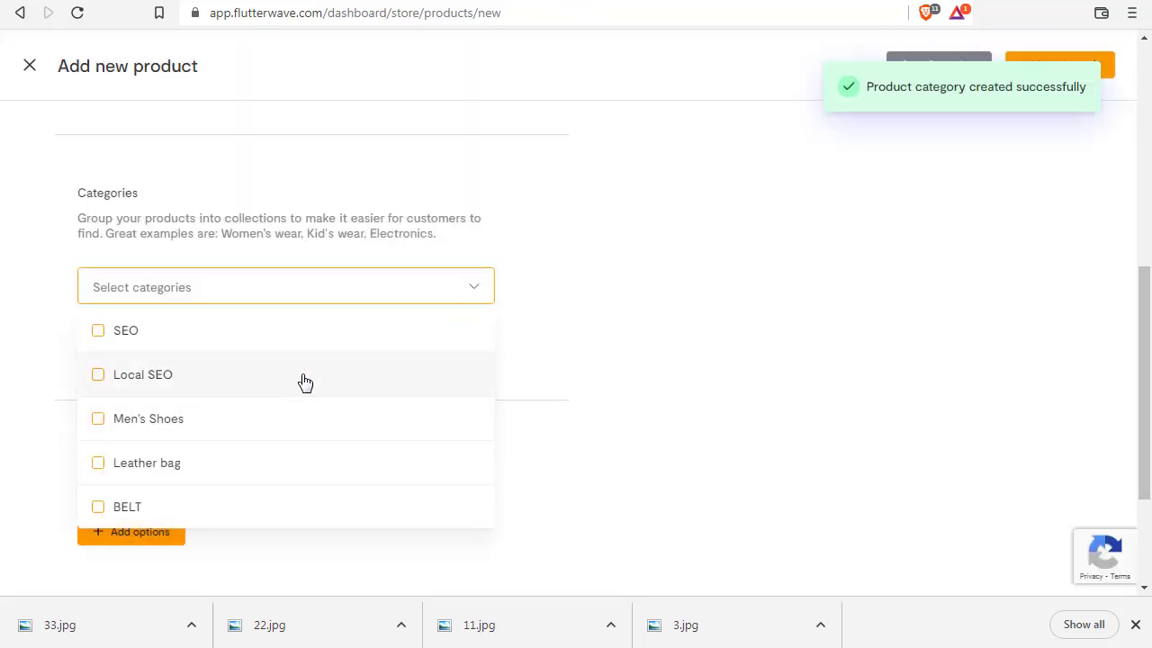
pyautogui.click(484, 497)
# Upload the brown belt picture from the Downloads folder as the product's image
pyautogui.scroll(-2, 908, 431)
pyautogui.scroll(6, 907, 431)
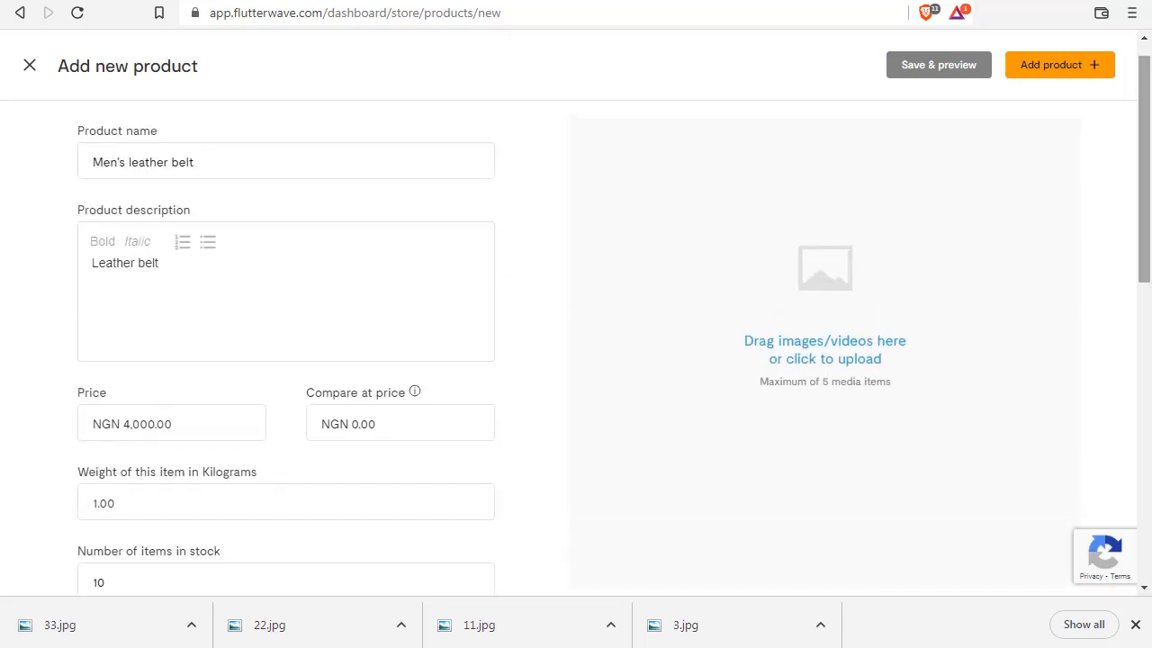
pyautogui.click(805, 358)
pyautogui.scroll(-3, 381, 93)
pyautogui.doubleClick(193, 188)
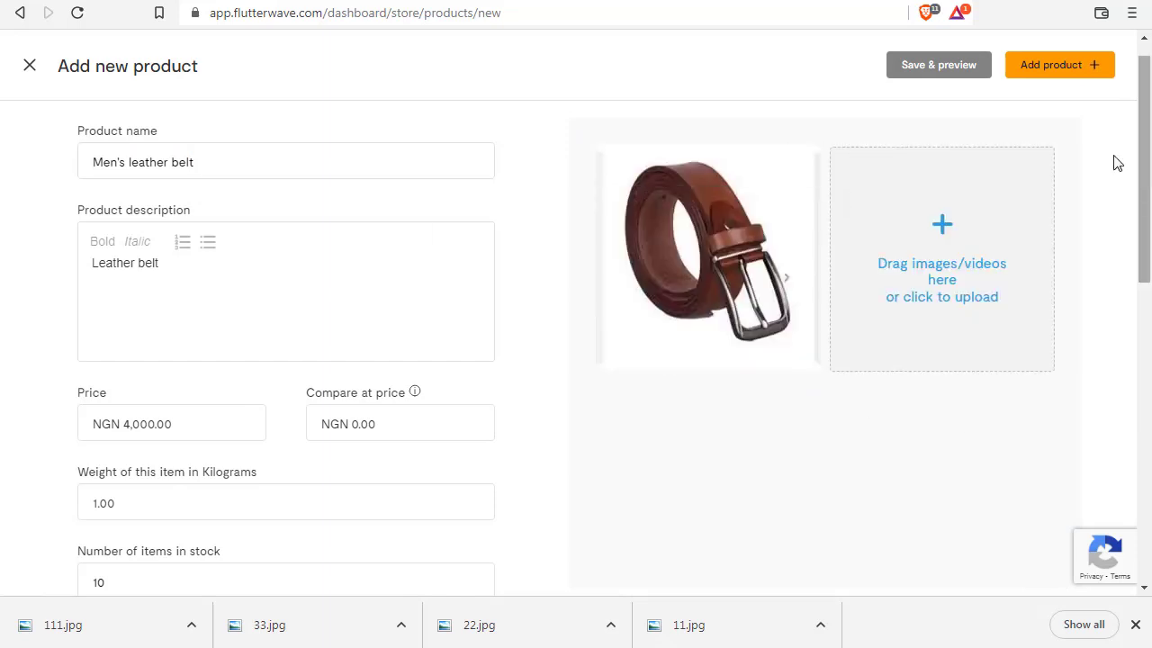
# Extend the belt's description so that it starts with "Leather belt for big" and add the product to the store
pyautogui.click(1049, 68)
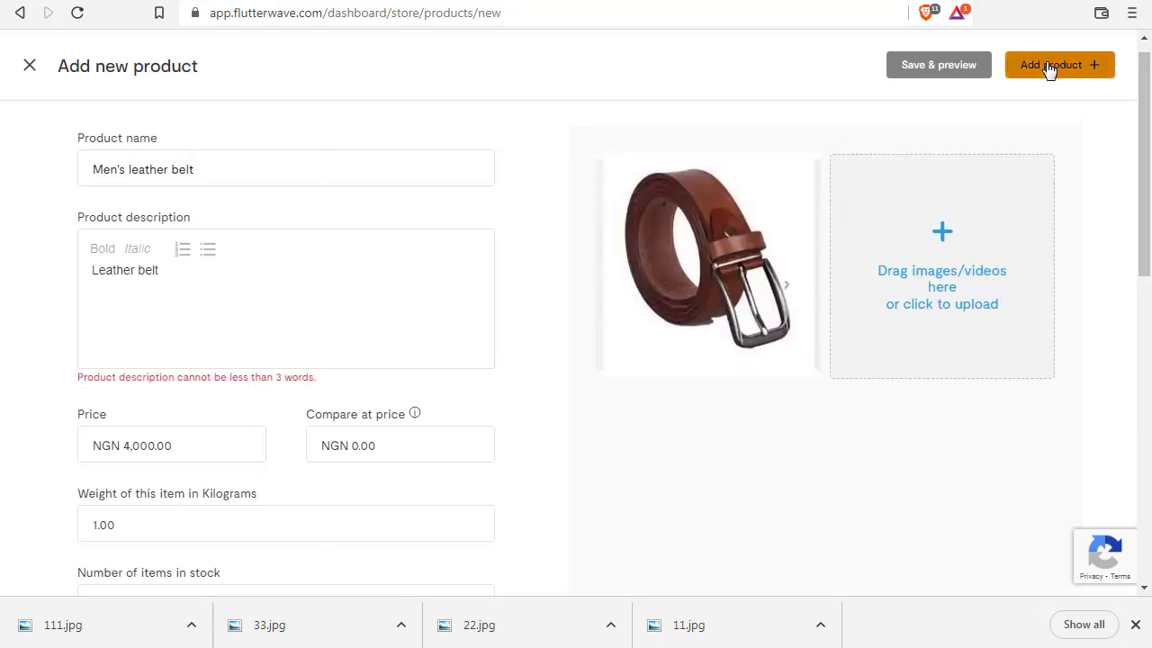
pyautogui.click(185, 294)
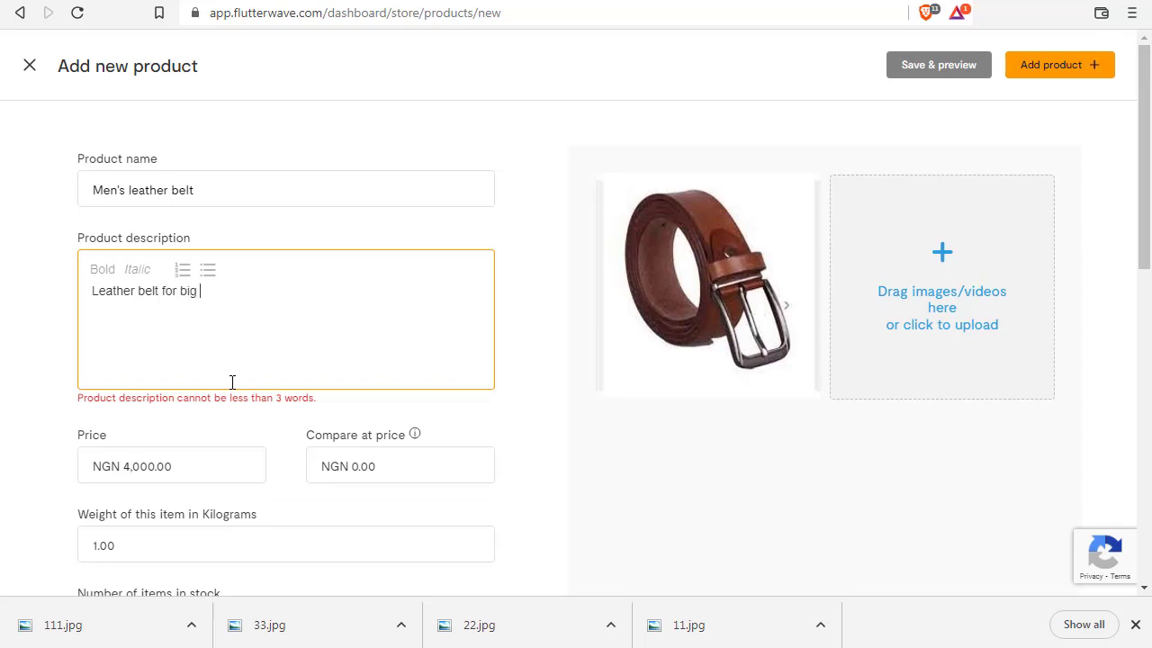
pyautogui.click(1051, 70)
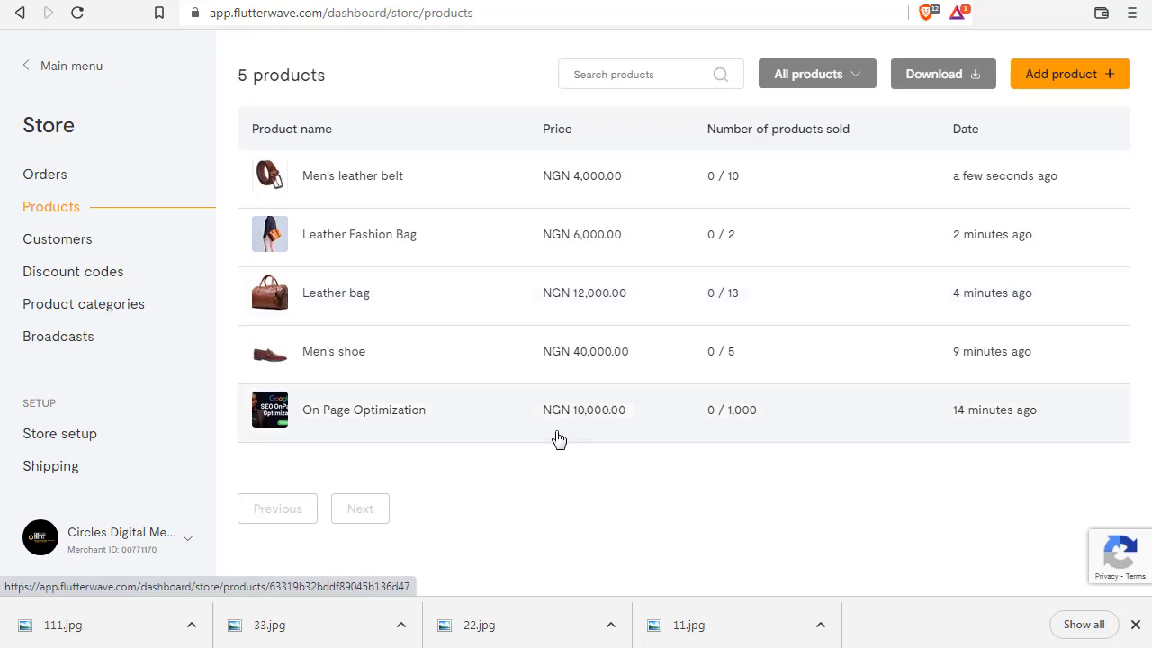
# Open the store setup for editing and set the store status to Online
pyautogui.click(88, 445)
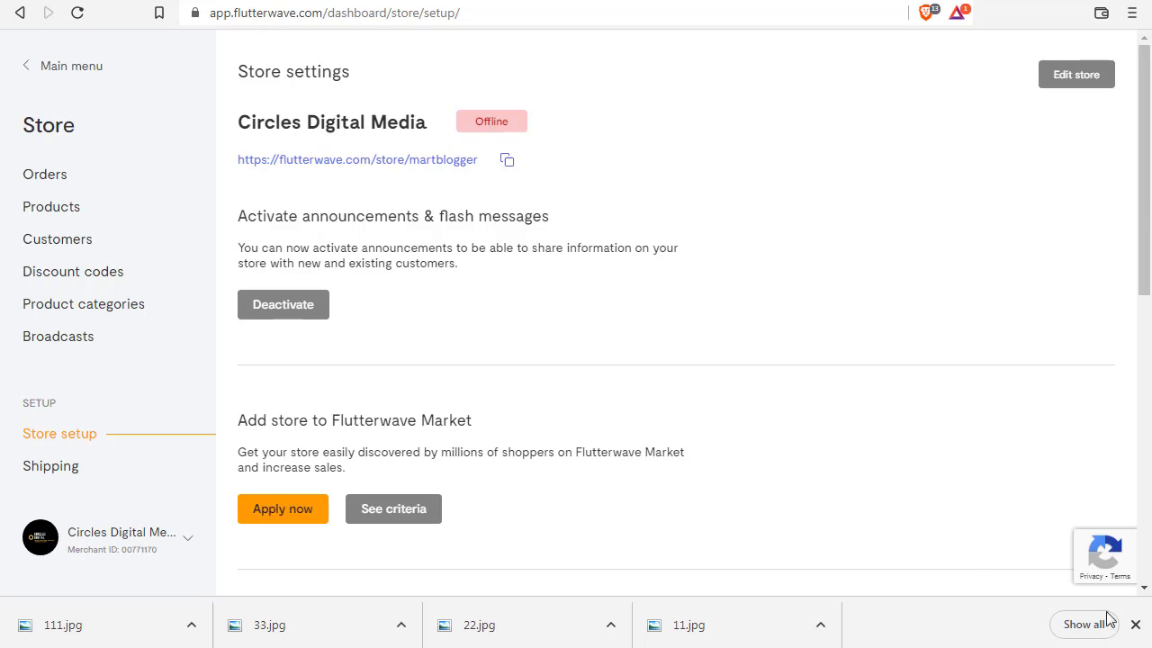
pyautogui.click(1134, 623)
pyautogui.scroll(-6, 811, 352)
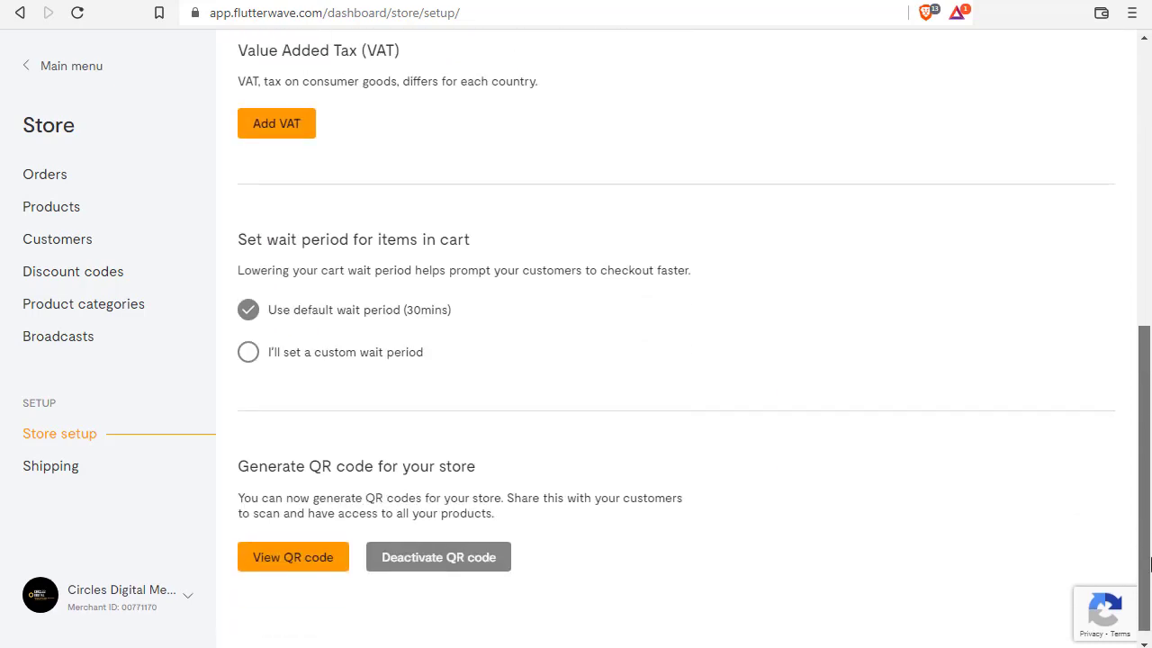
pyautogui.scroll(6, 811, 352)
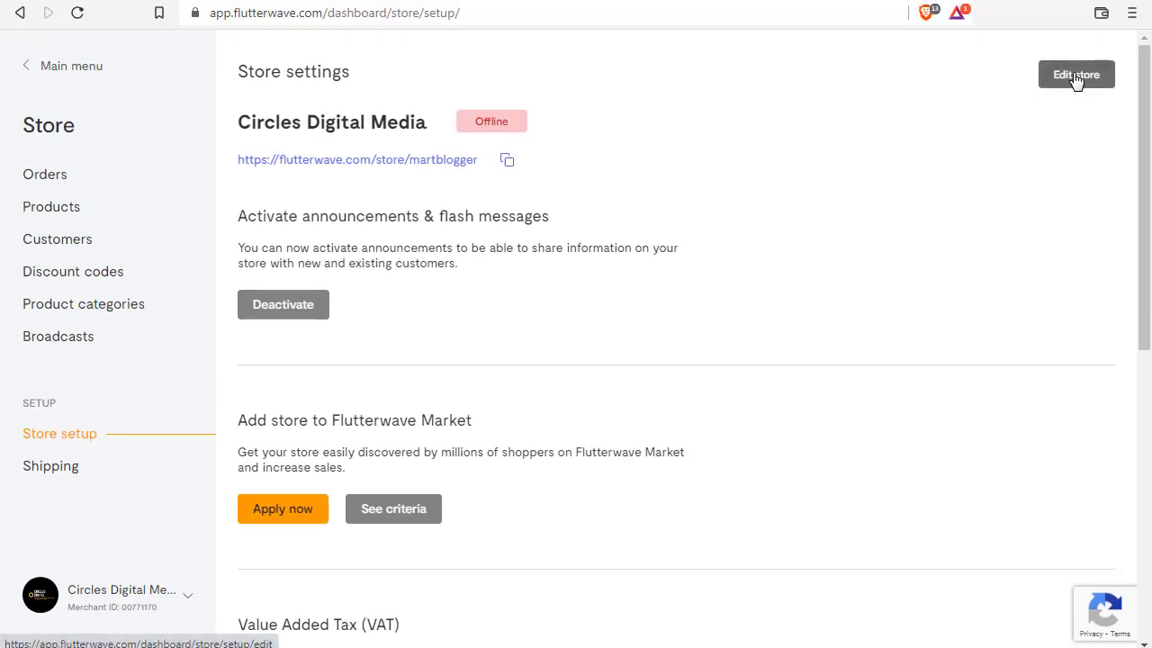
pyautogui.click(1076, 76)
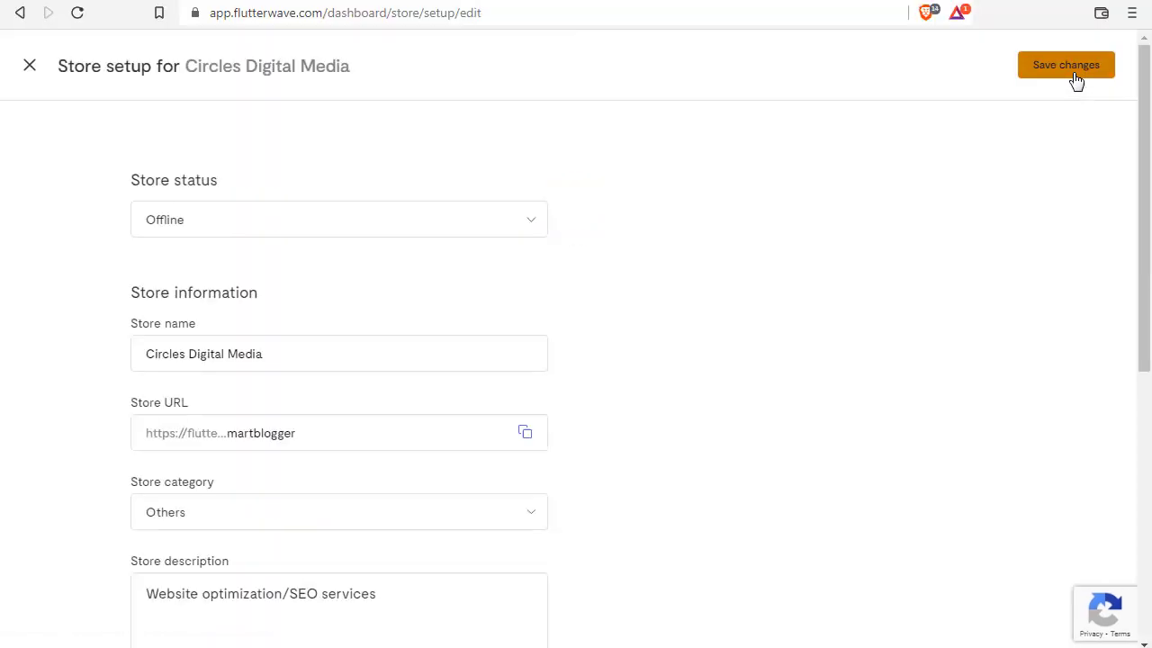
pyautogui.click(506, 226)
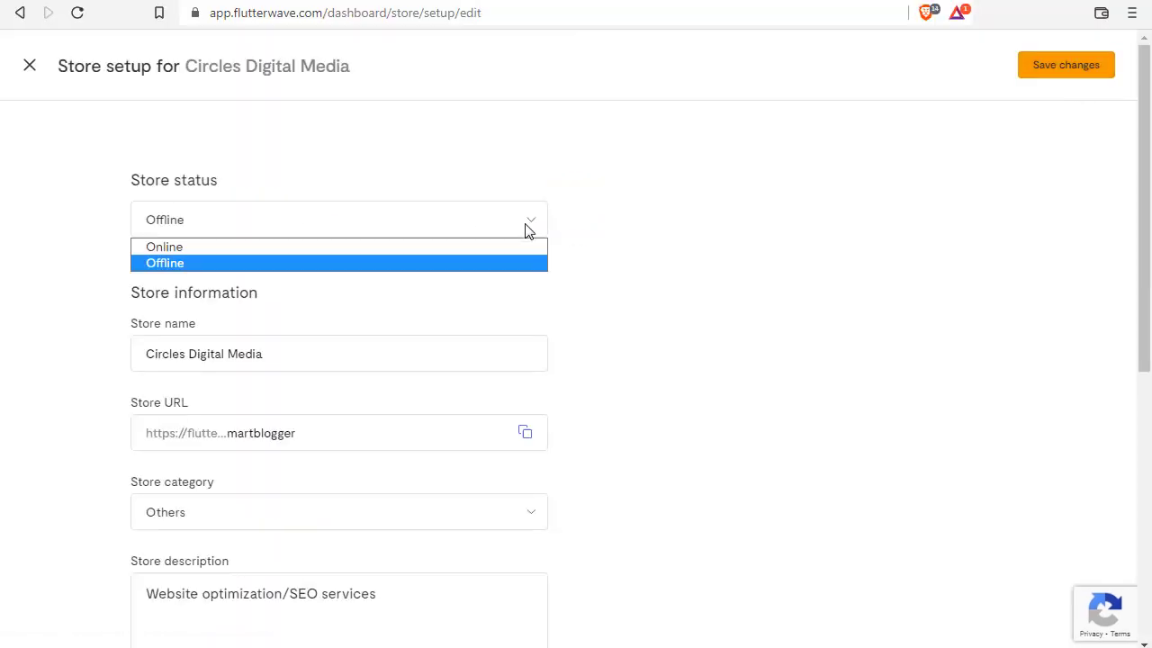
pyautogui.click(458, 257)
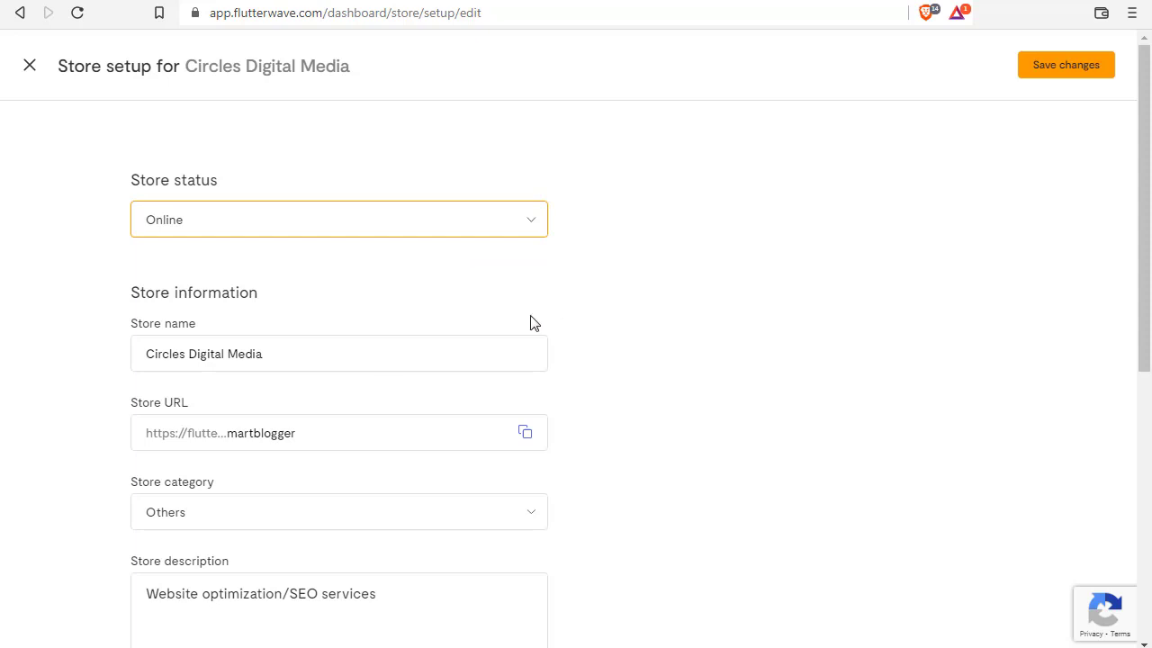
pyautogui.click(265, 354)
pyautogui.moveTo(264, 353); pyautogui.dragTo(136, 360)
pyautogui.click(326, 355)
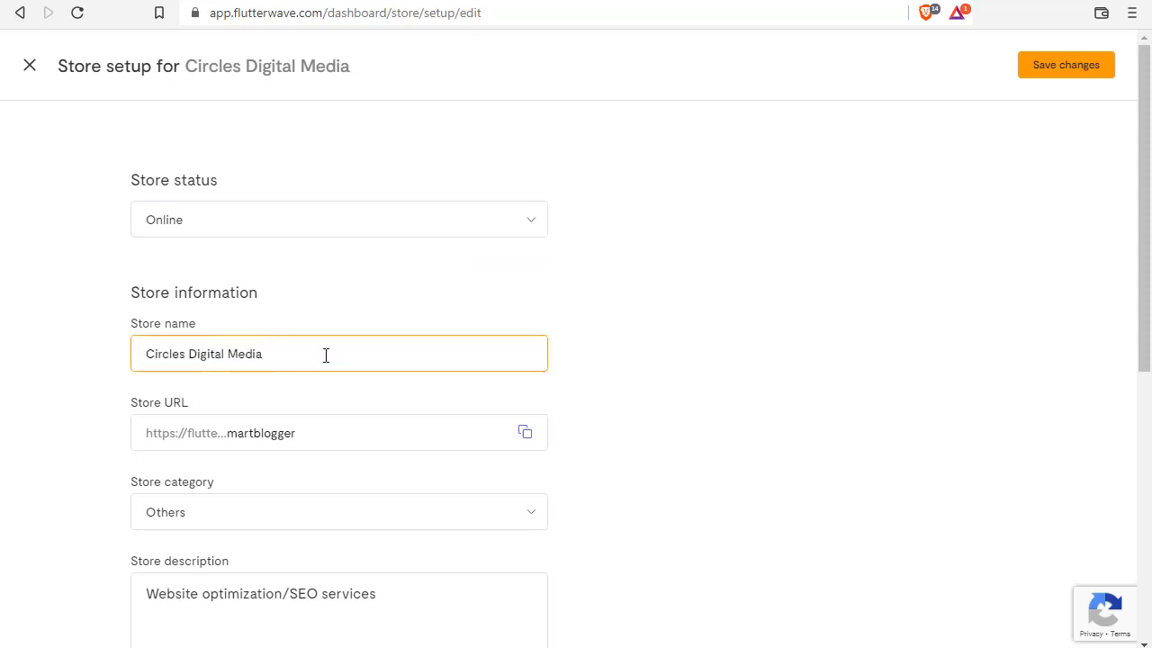
# Change the ending of the store URL to "leatherproducts" and set the store category to Mens Fashion
pyautogui.moveTo(319, 435); pyautogui.dragTo(230, 434)
pyautogui.write('leathe')
pyautogui.moveTo(323, 437); pyautogui.dragTo(231, 437)
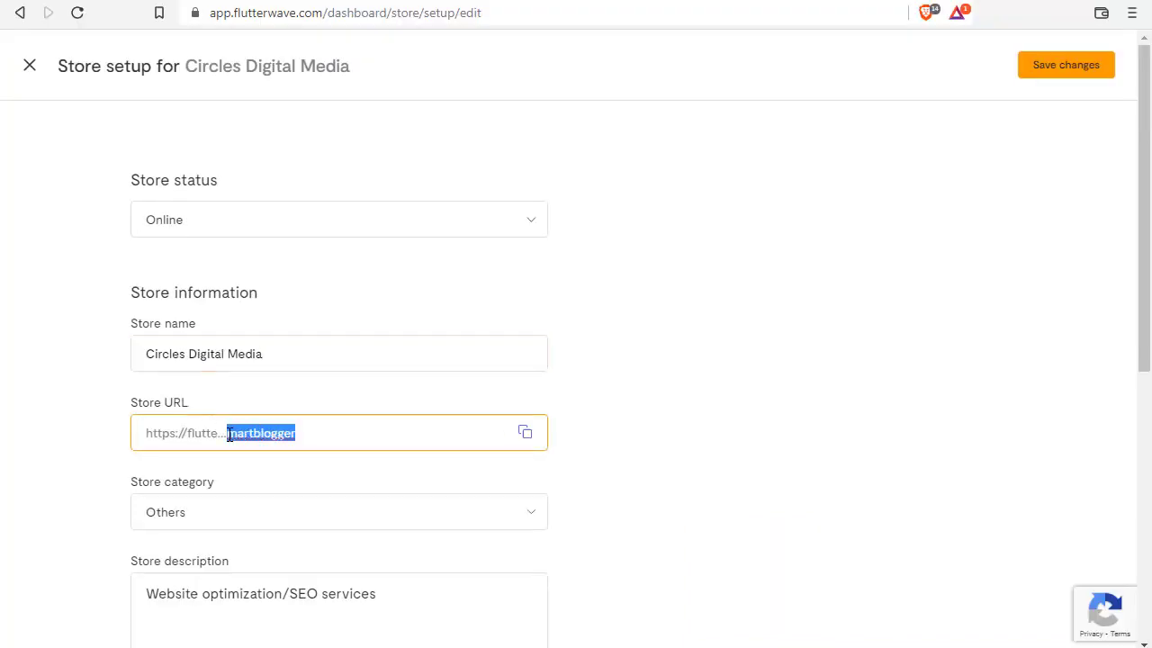
pyautogui.write('tea')
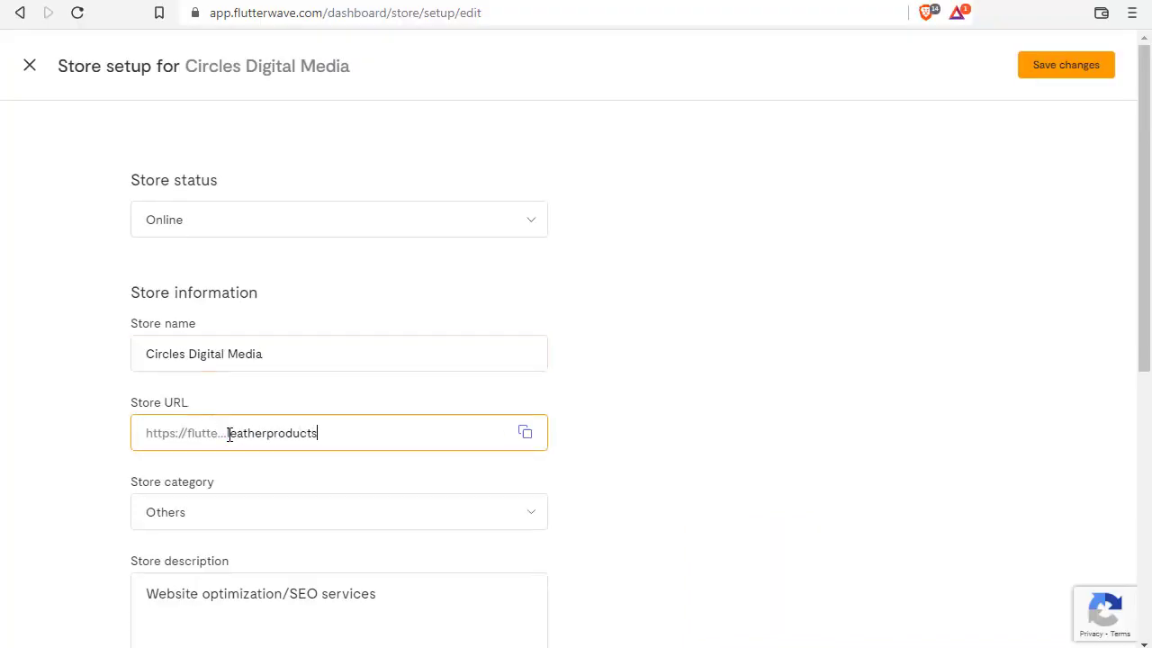
pyautogui.click(479, 509)
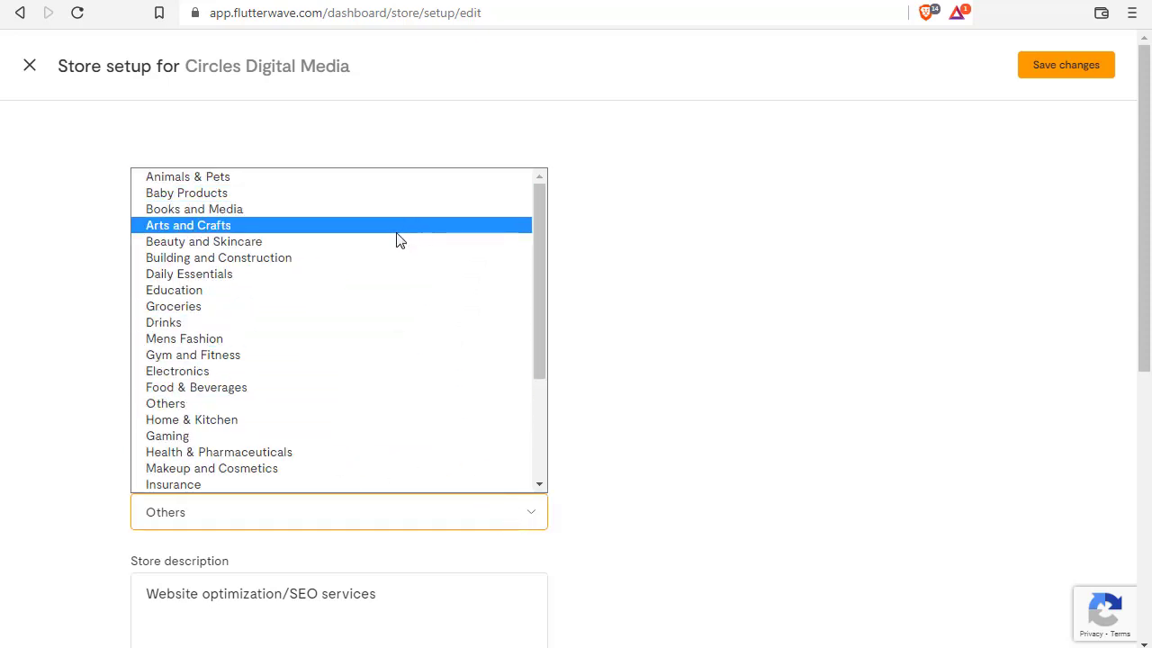
pyautogui.click(261, 338)
# Replace the store description with "Men's leather product for stylish dudes"
pyautogui.moveTo(1146, 294); pyautogui.dragTo(1145, 430)
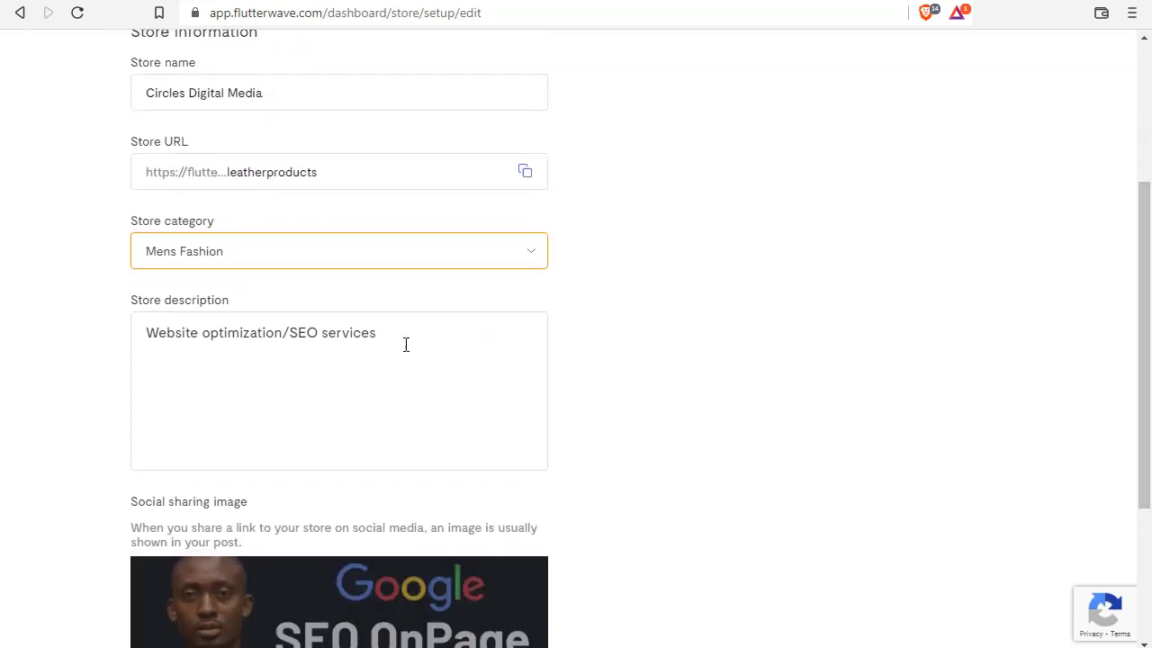
pyautogui.moveTo(404, 342); pyautogui.dragTo(141, 337)
pyautogui.write('Me')
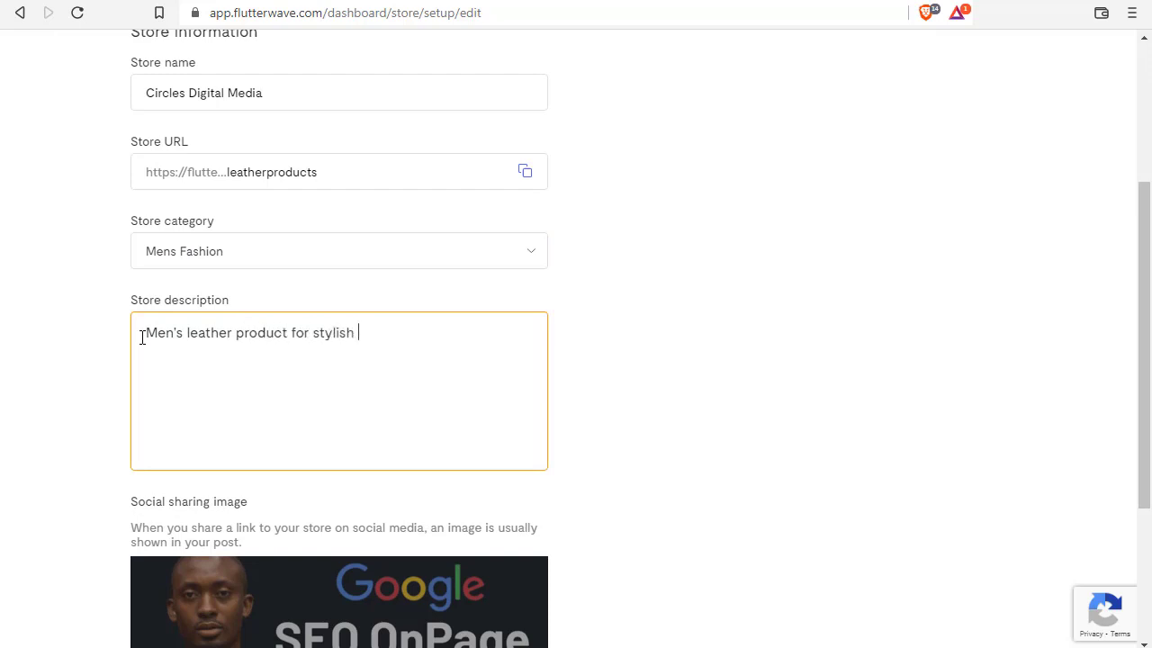
# Replace the store's social sharing image with another picture file and save the store setup changes
pyautogui.scroll(-3, 607, 382)
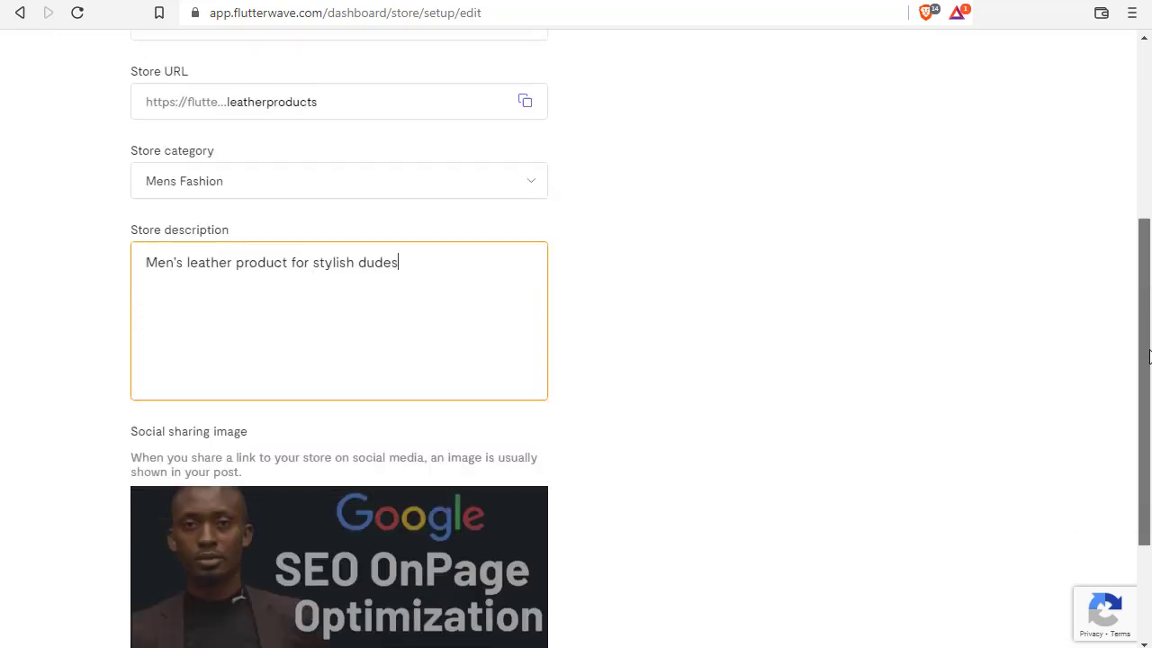
pyautogui.click(464, 532)
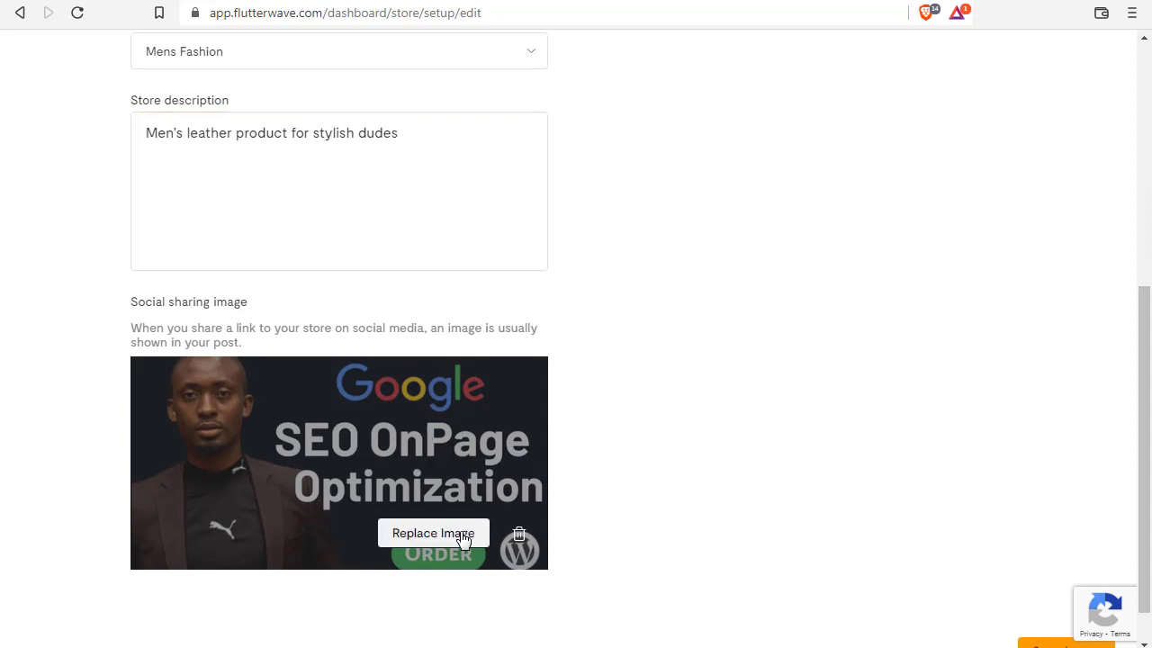
pyautogui.scroll(-2, 563, 135)
pyautogui.moveTo(563, 135); pyautogui.dragTo(560, 175)
pyautogui.doubleClick(495, 151)
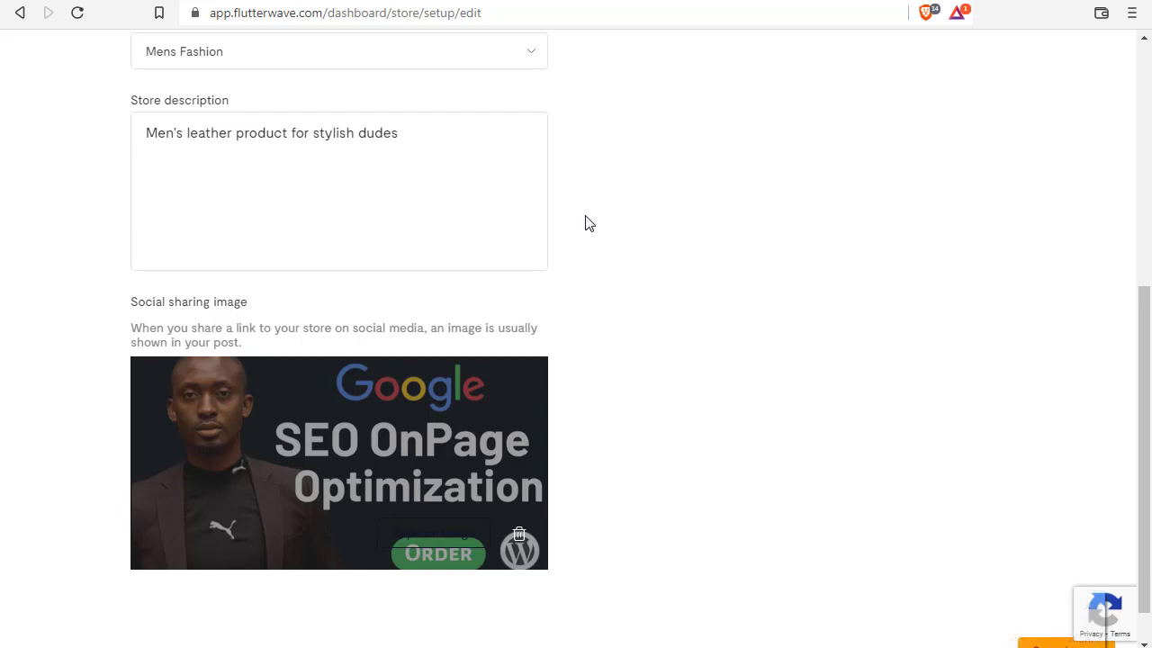
pyautogui.scroll(5, 1086, 382)
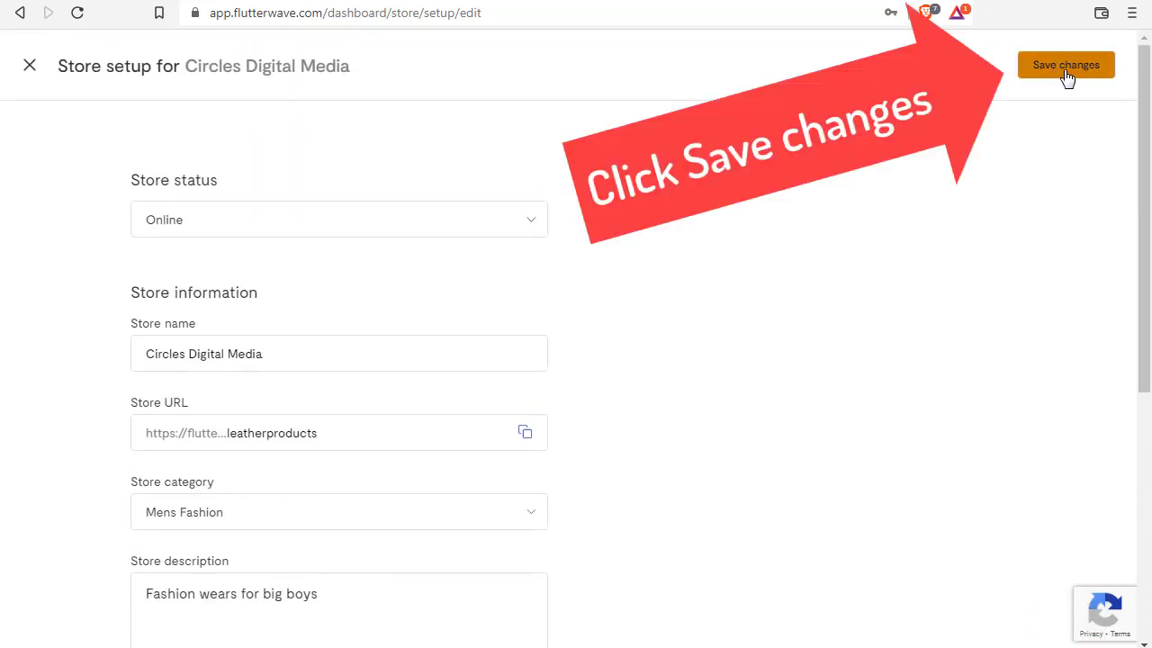
pyautogui.click(1066, 72)
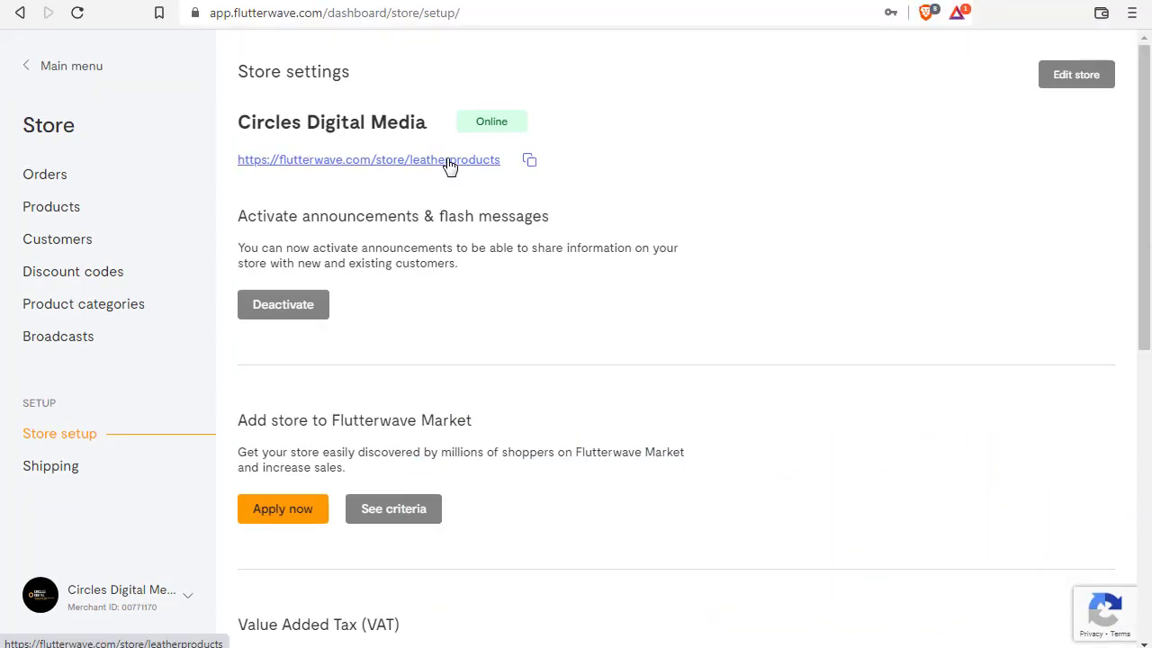
# Open the live store page from its link in the store settings and look through the listed products
pyautogui.click(450, 160)
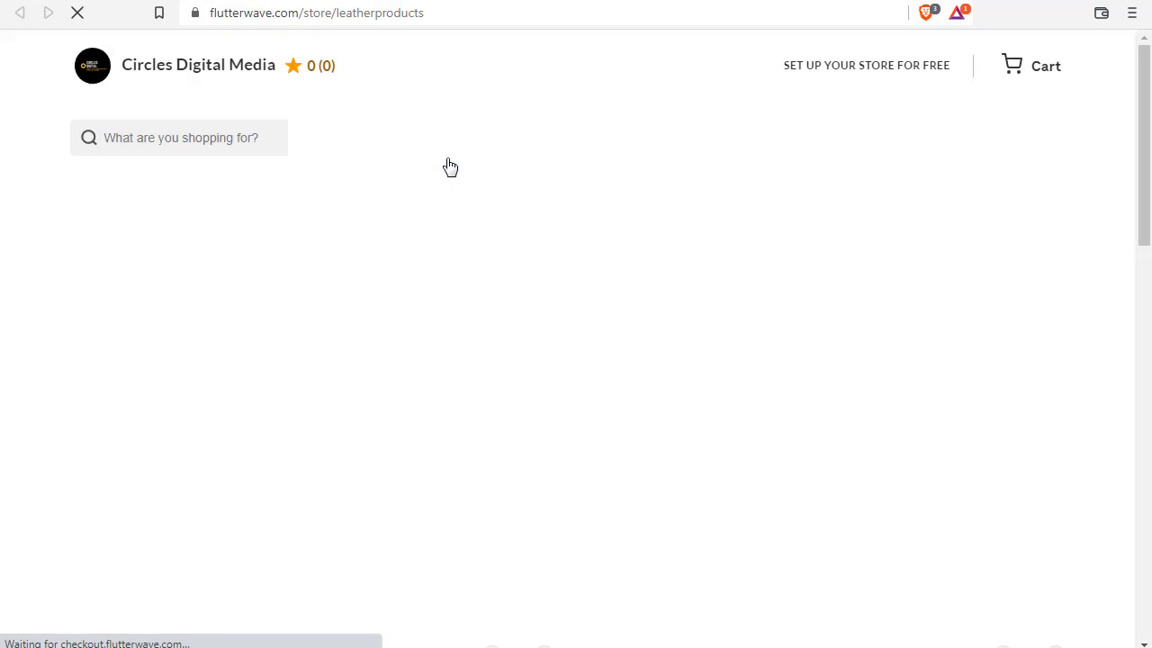
pyautogui.moveTo(1143, 129); pyautogui.dragTo(1141, 245)
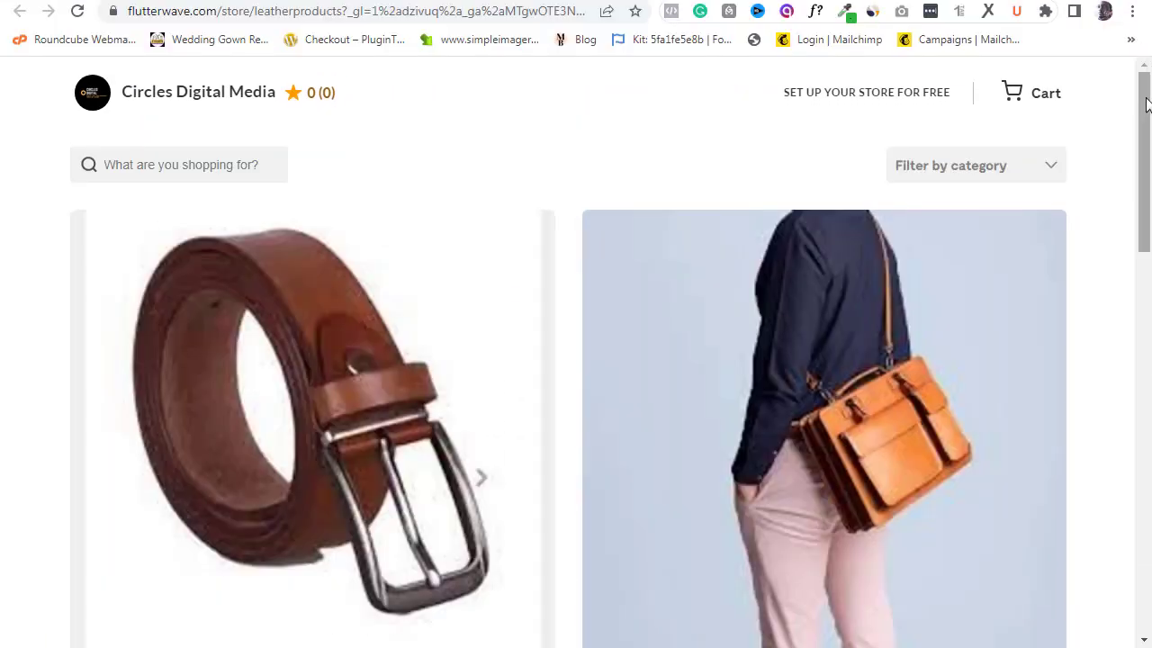
pyautogui.moveTo(1147, 106); pyautogui.dragTo(1147, 296)
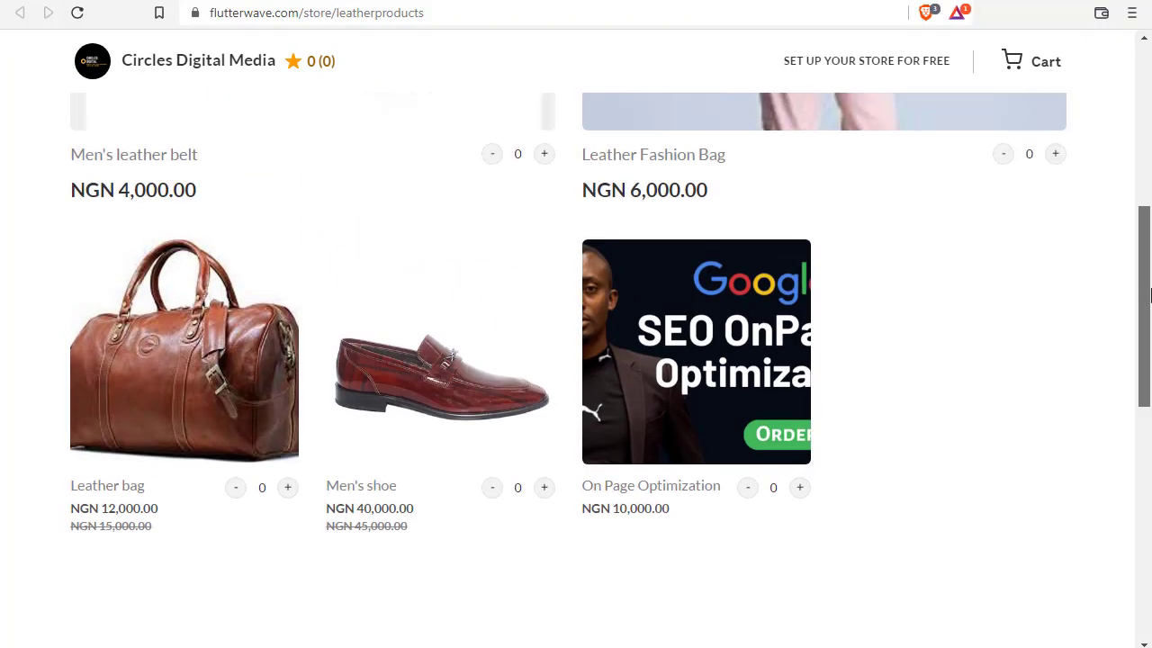
pyautogui.scroll(5, 1139, 154)
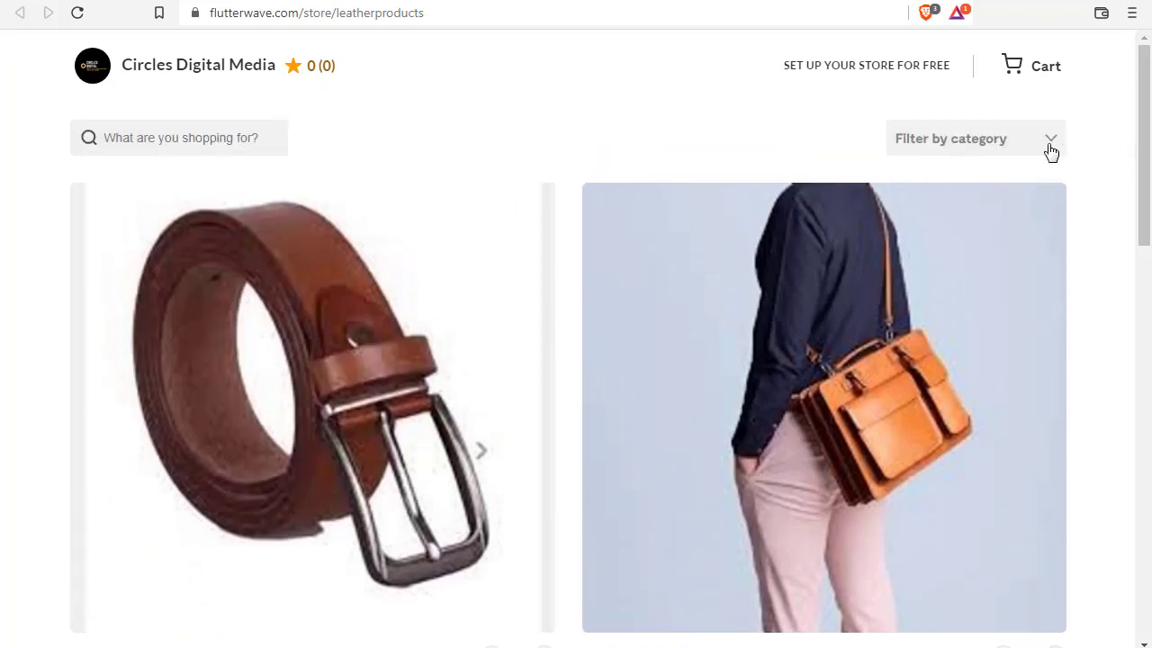
# Filter the storefront by the BELT and Men's Shoes categories and examine the products, reviews and contact footer
pyautogui.click(1051, 144)
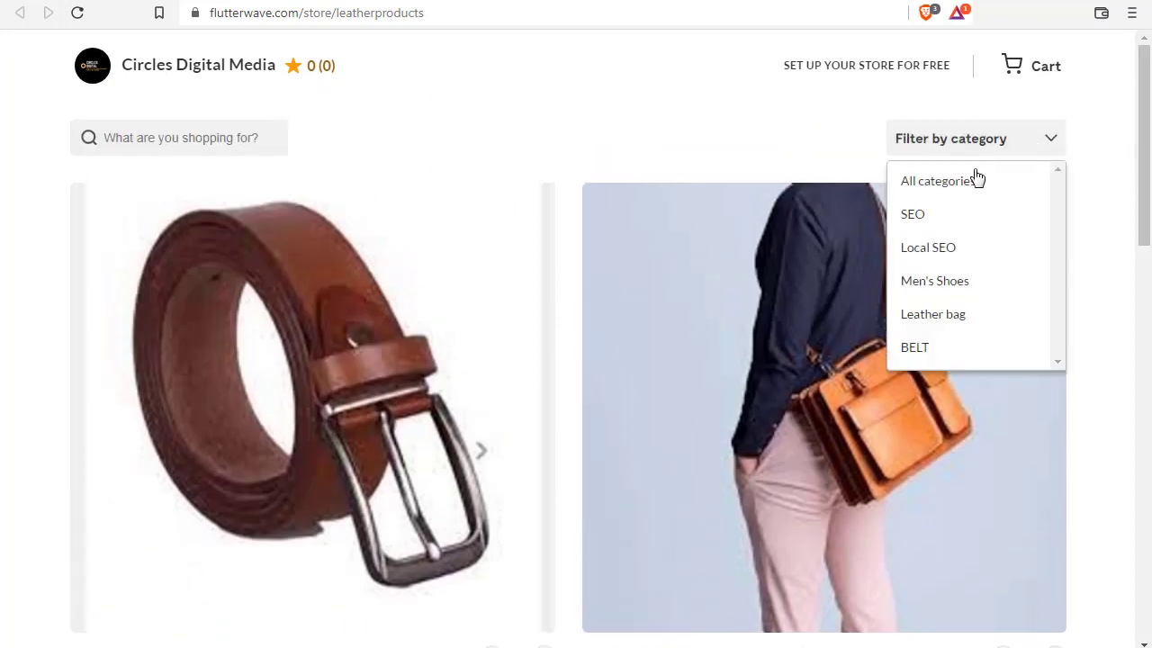
pyautogui.click(926, 348)
pyautogui.moveTo(1147, 219); pyautogui.dragTo(1146, 270)
pyautogui.click(1043, 151)
pyautogui.click(958, 281)
pyautogui.scroll(-2, 278, 396)
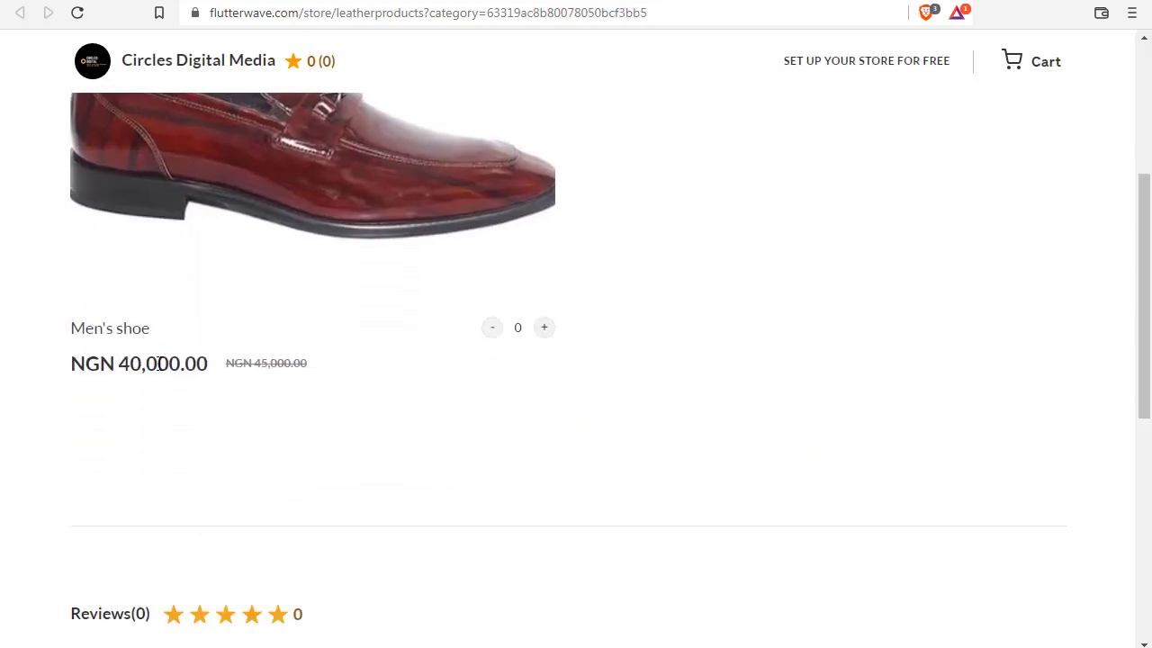
pyautogui.scroll(3, 383, 421)
pyautogui.scroll(1, 1147, 200)
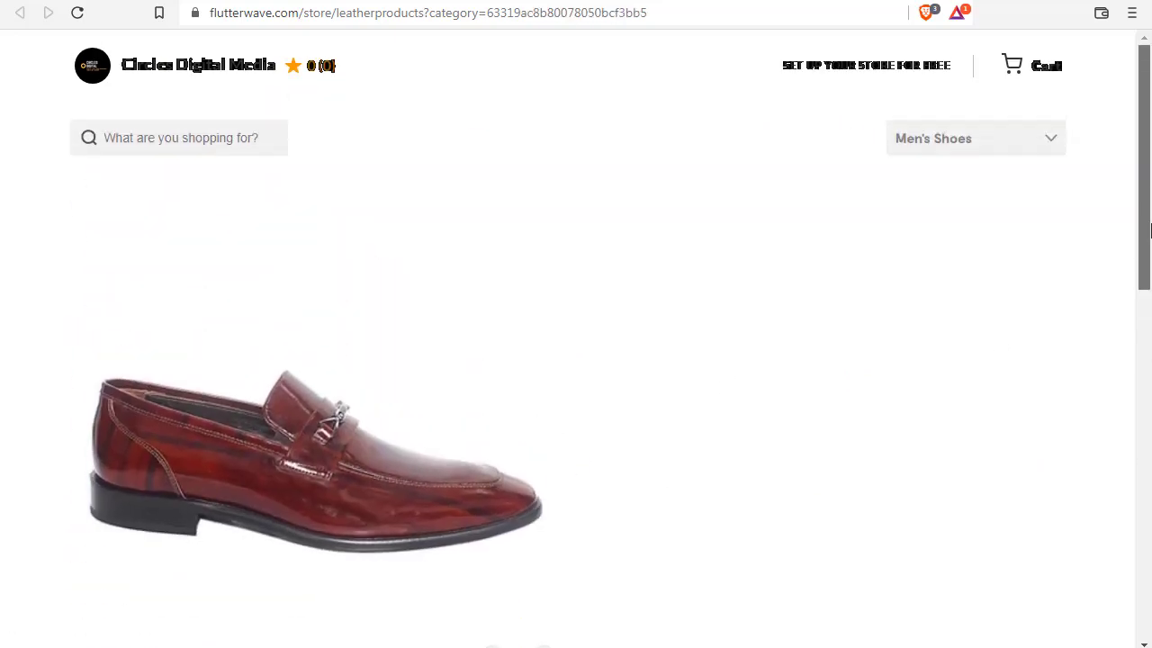
pyautogui.moveTo(1146, 200); pyautogui.dragTo(1150, 587)
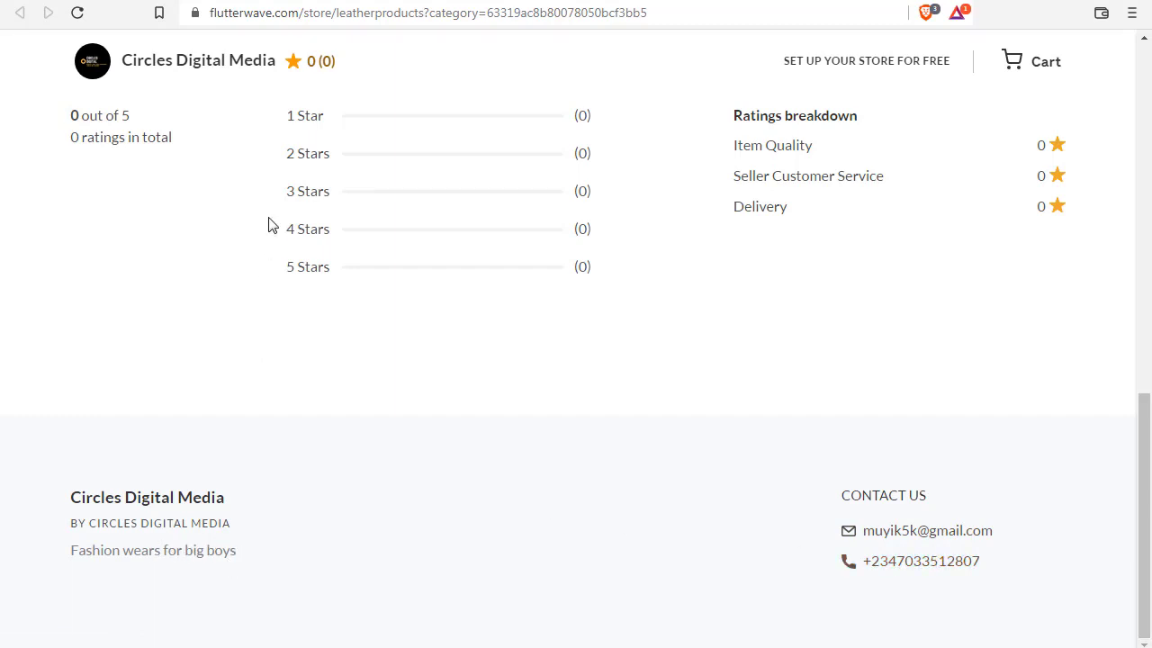
# Copy the store's link from the store settings, paste it into a blank Notepad document and enlarge that window
pyautogui.hotkey('ctrl', 'w')
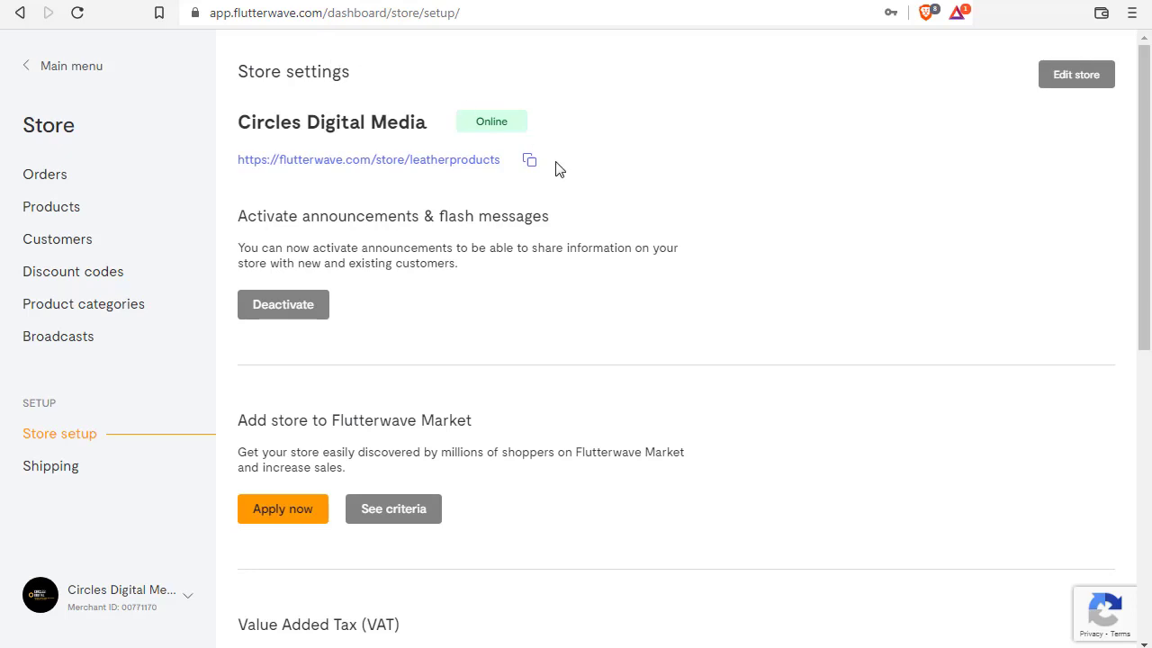
pyautogui.click(530, 163)
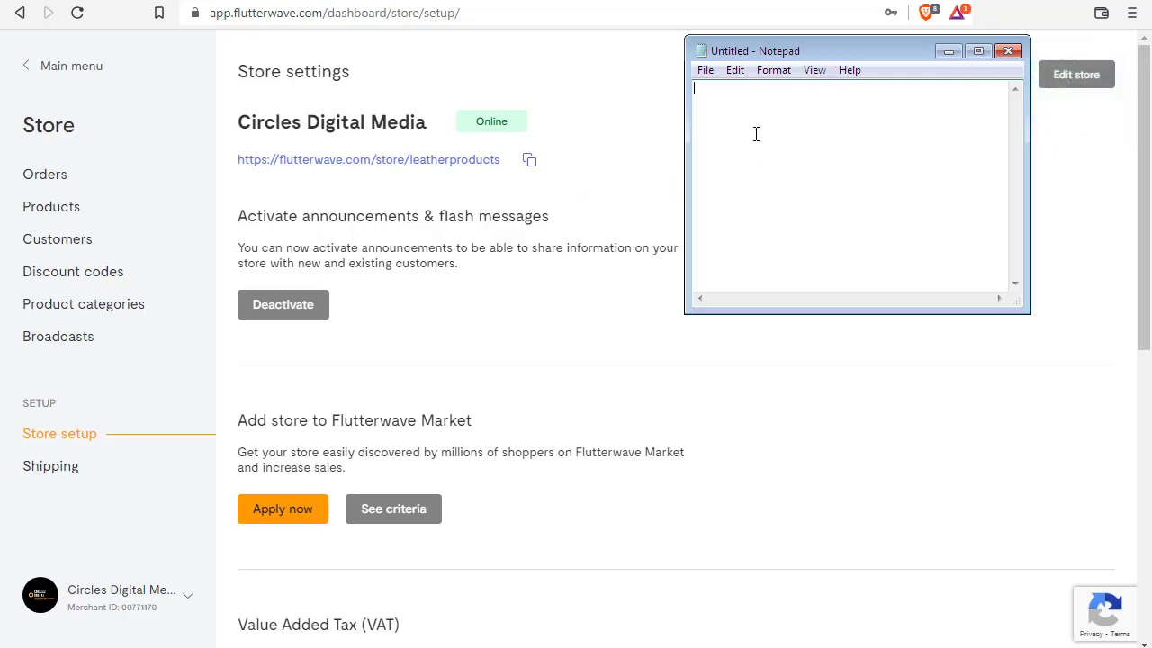
pyautogui.hotkey('ctrl', 'v')
pyautogui.click(978, 50)
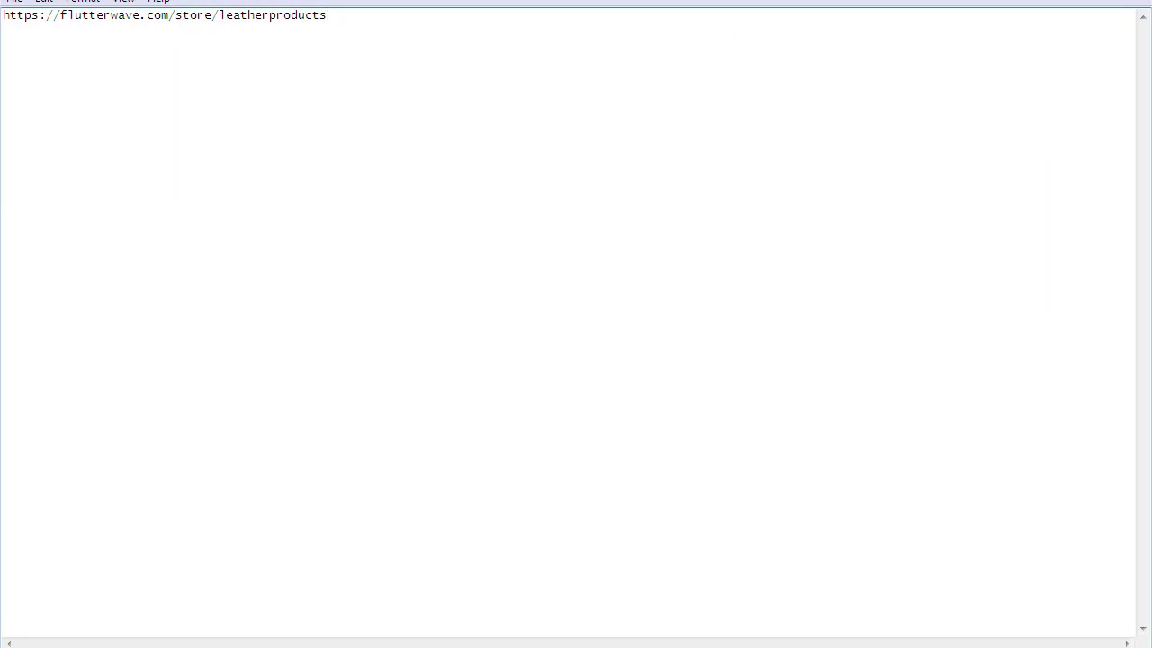
# Return to the storefront in the browser and open the product page of the Men's shoe
pyautogui.hotkey('alt', 'Tab')
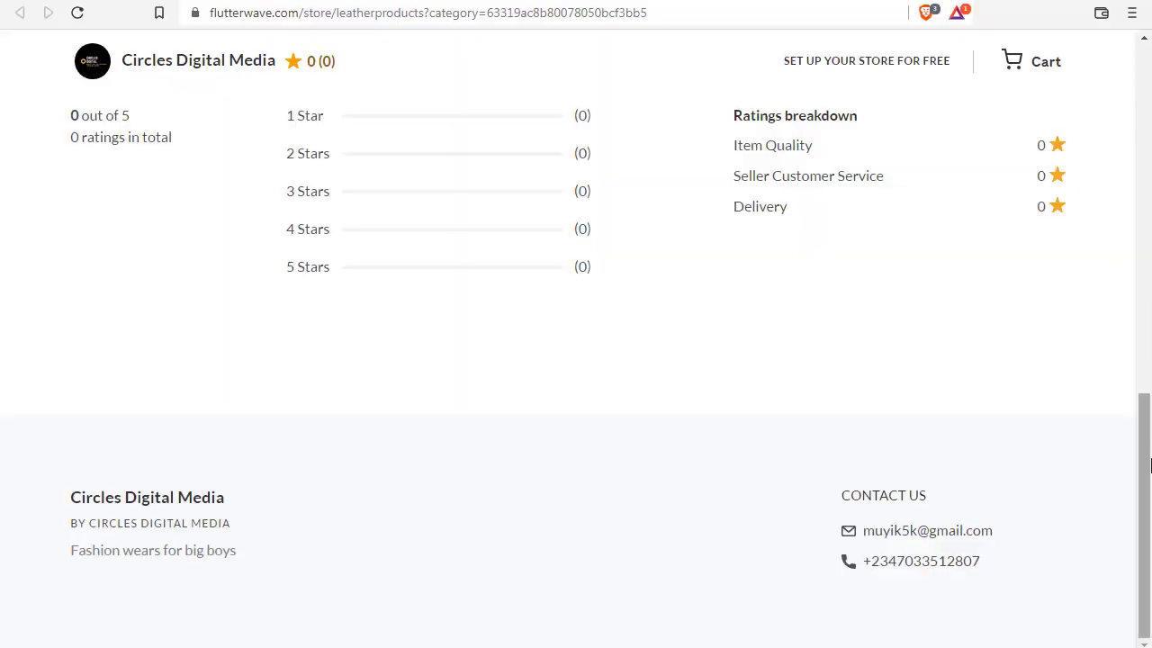
pyautogui.scroll(9, 1144, 349)
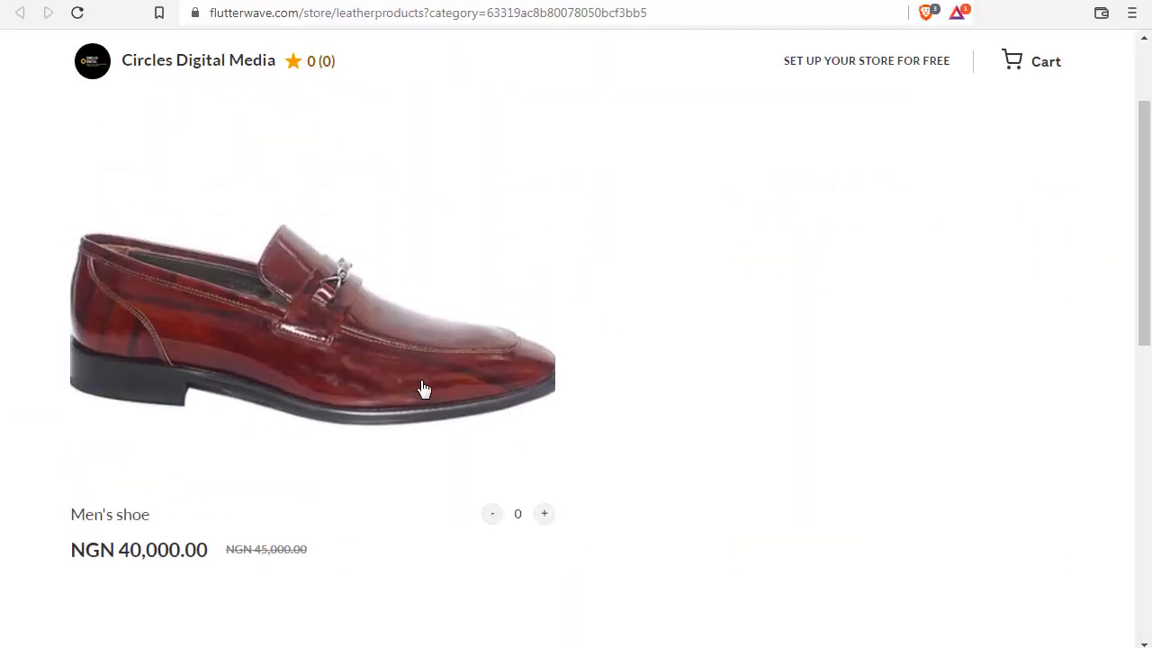
pyautogui.click(423, 389)
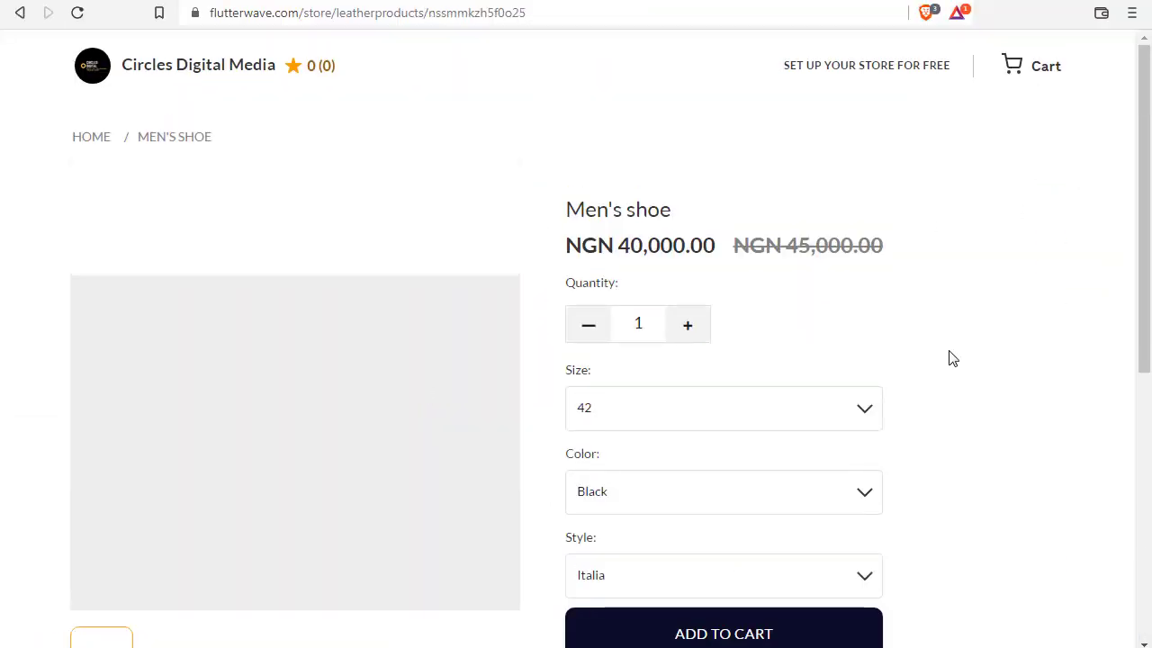
pyautogui.scroll(-1, 1144, 155)
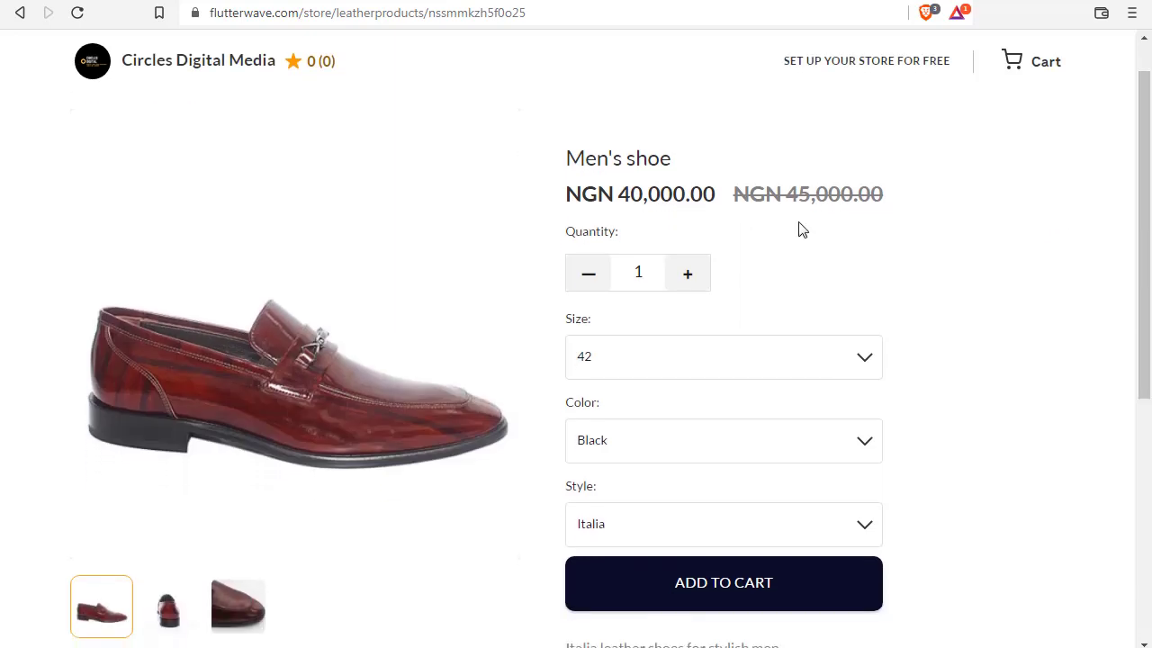
# Add one Men's shoe in size 42, color Black and style Italia to the cart
pyautogui.click(684, 284)
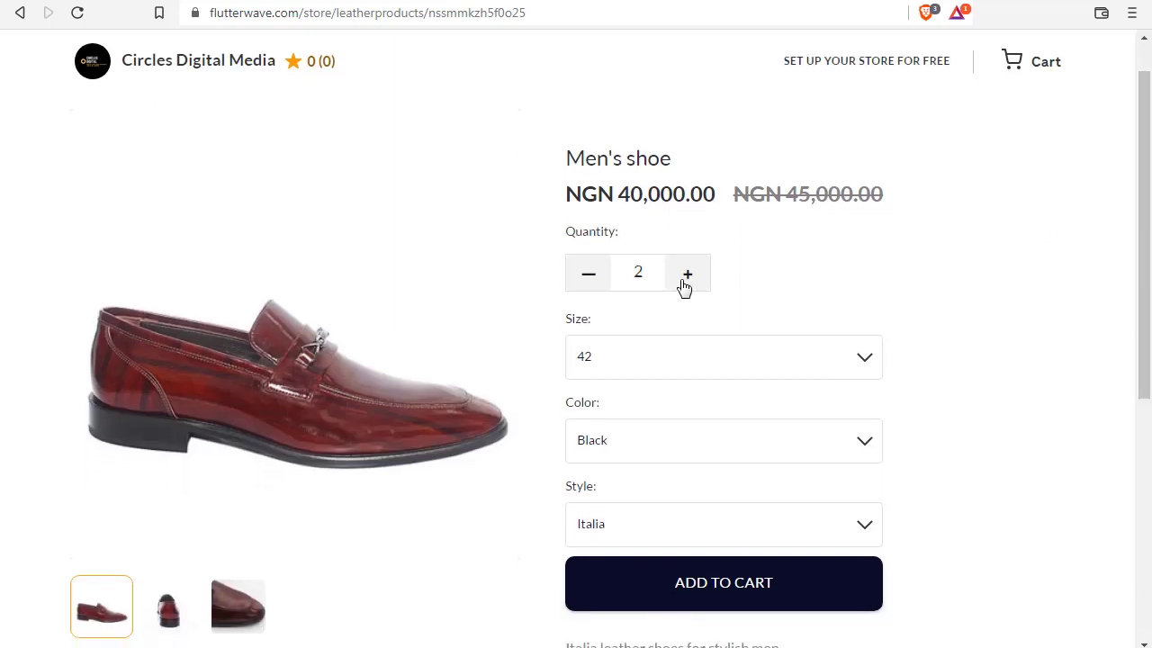
pyautogui.click(590, 275)
pyautogui.scroll(-1, 778, 315)
pyautogui.scroll(-2, 796, 423)
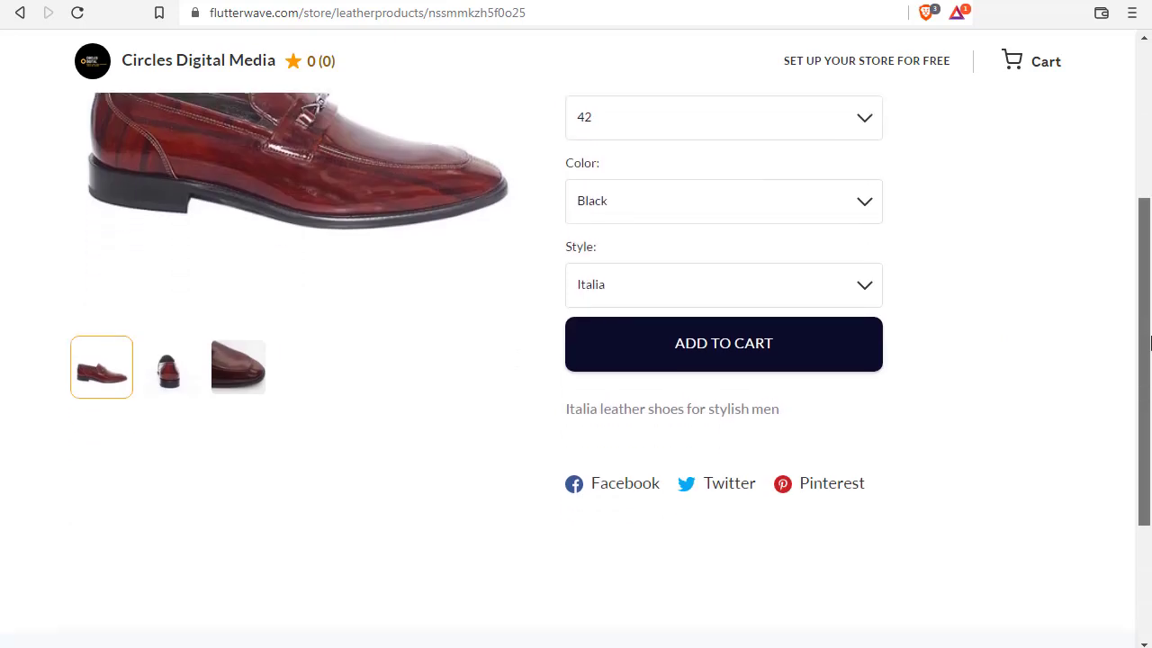
pyautogui.click(725, 343)
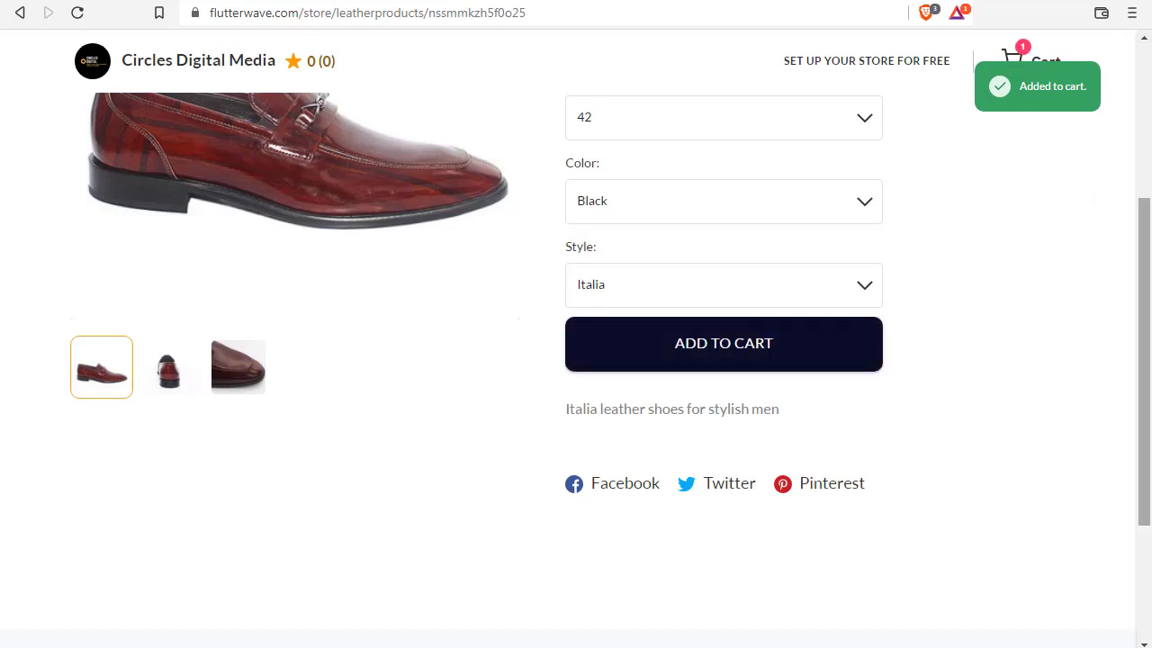
# Check out the cart by filling in the customer's name, e-mail address and phone number, and place the order
pyautogui.scroll(4, 979, 70)
pyautogui.click(1015, 61)
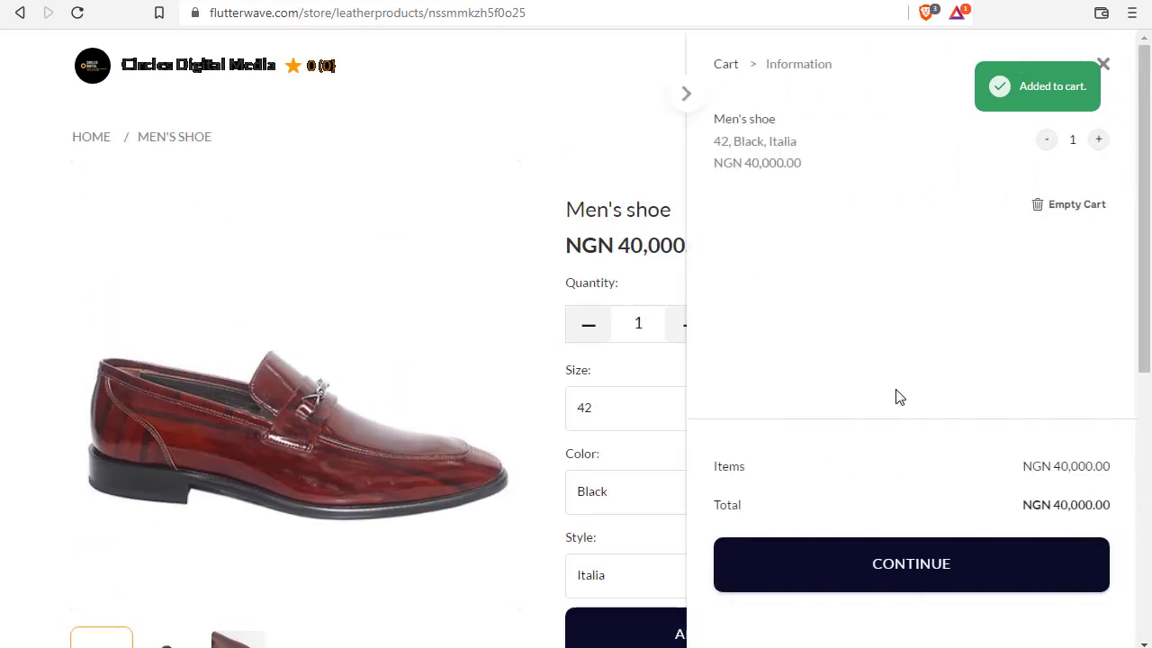
pyautogui.click(876, 563)
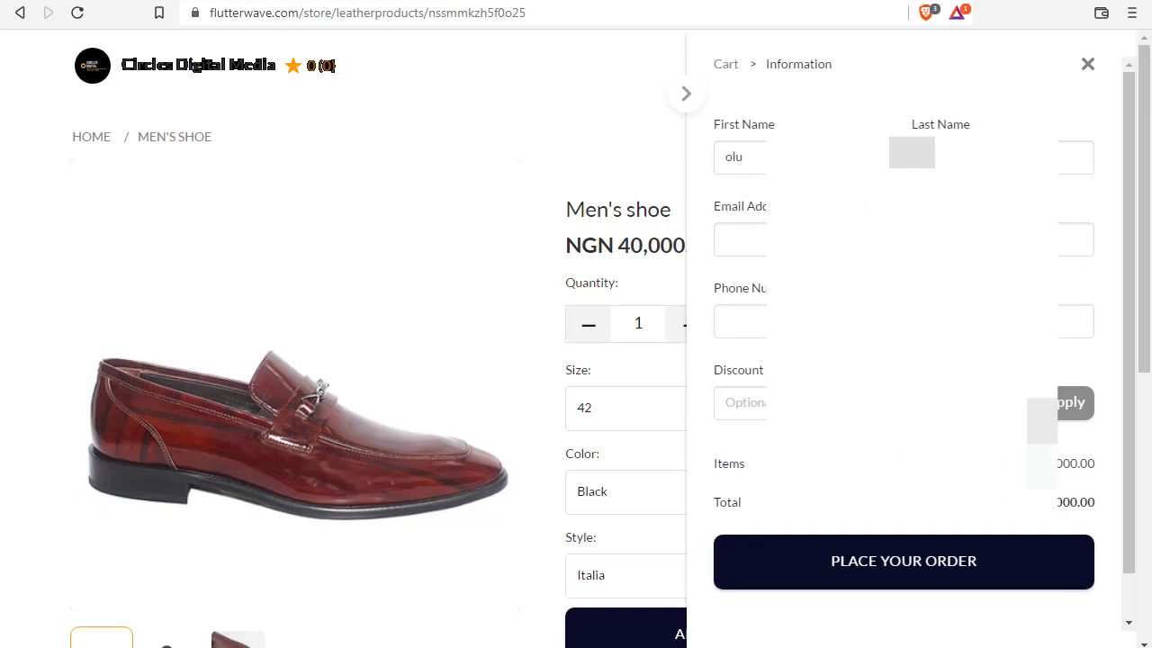
pyautogui.click(954, 570)
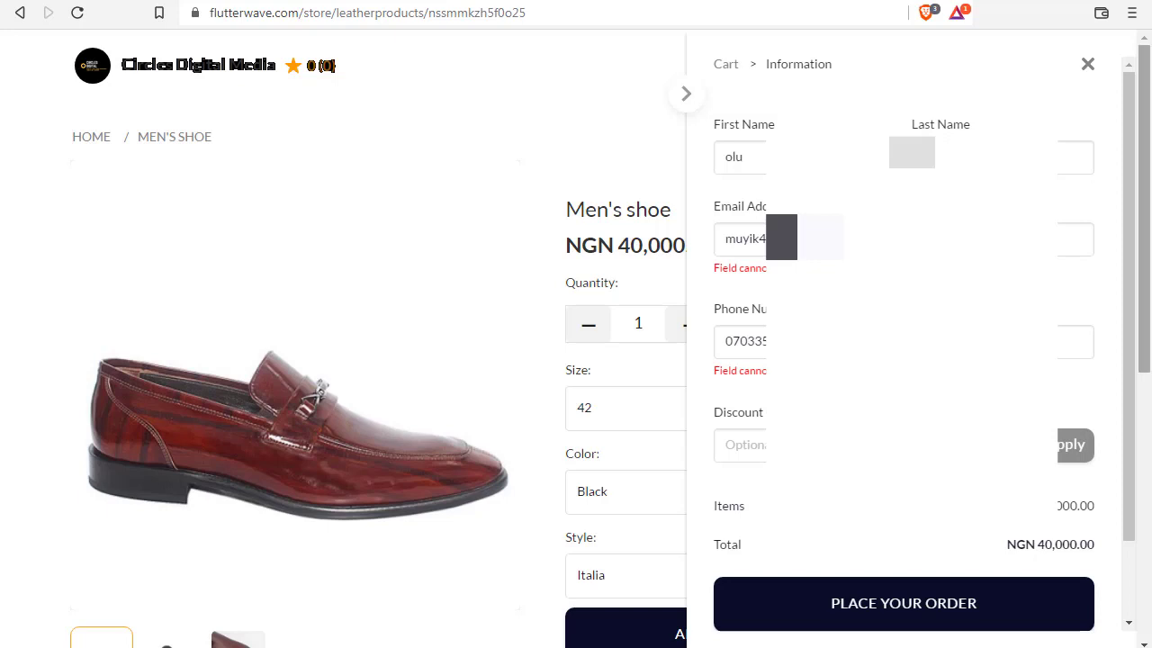
pyautogui.scroll(-2, 938, 539)
pyautogui.click(936, 540)
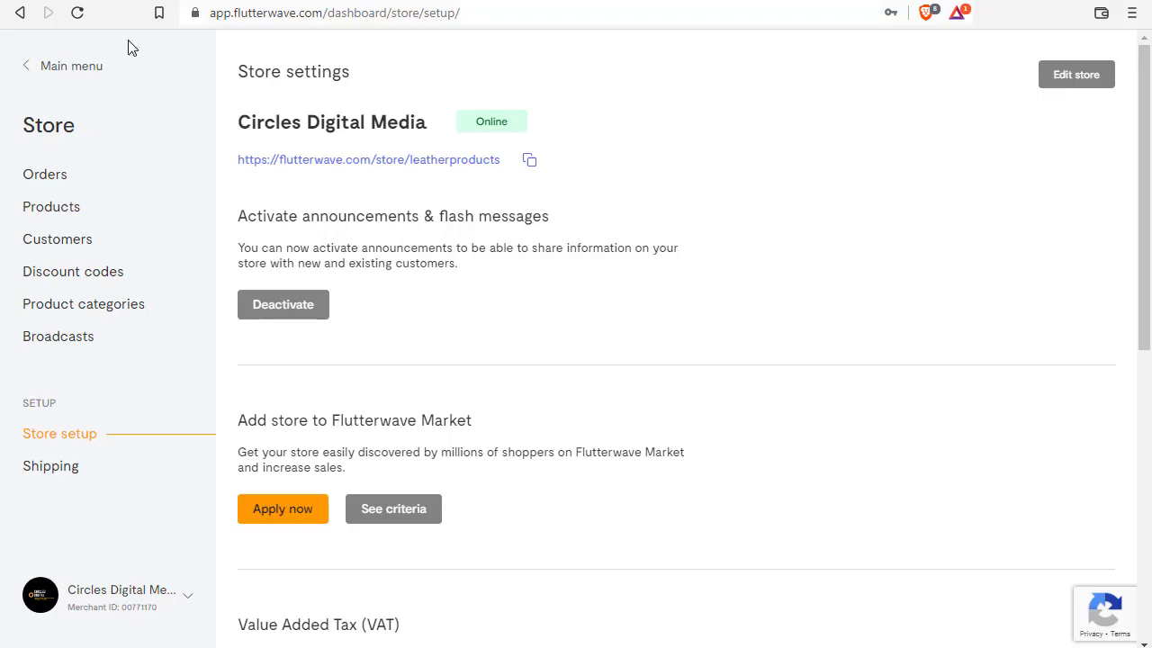
# Return to the Flutterwave dashboard, open the list of transactions and dismiss the search tip
pyautogui.click(58, 67)
pyautogui.click(59, 185)
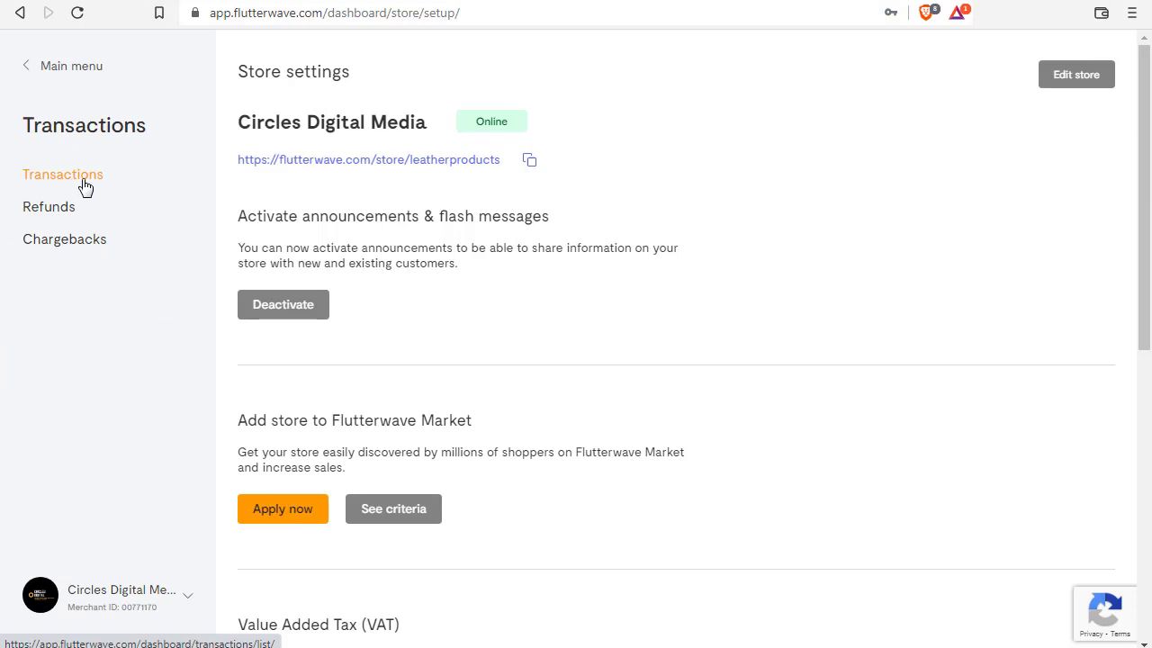
pyautogui.click(79, 187)
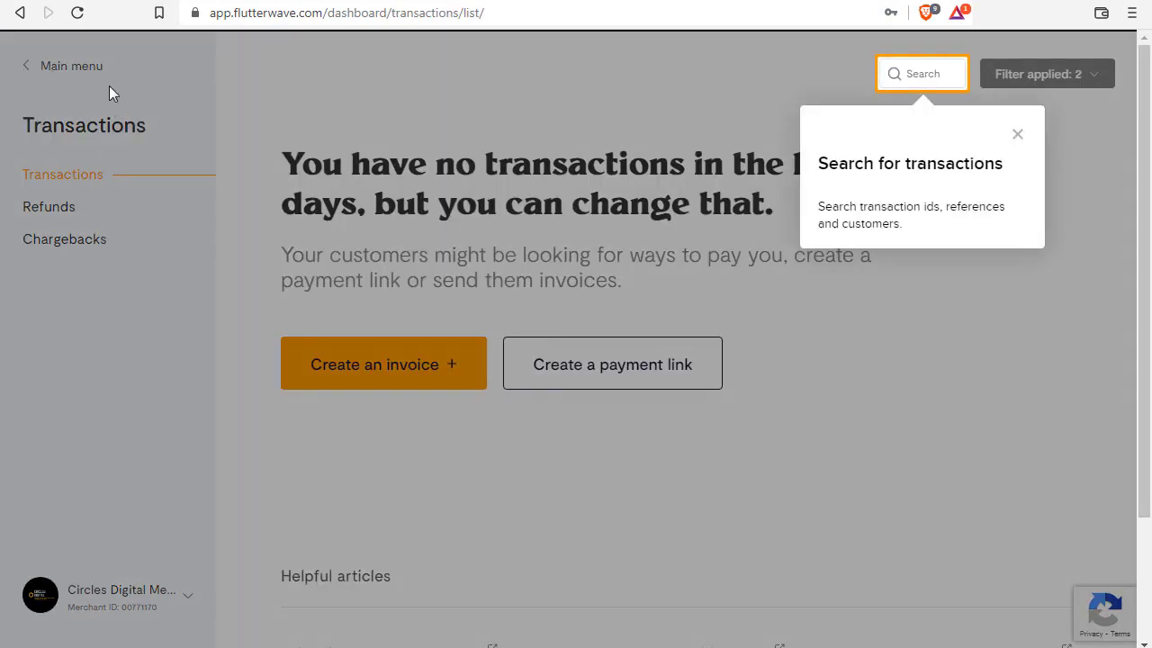
pyautogui.click(179, 132)
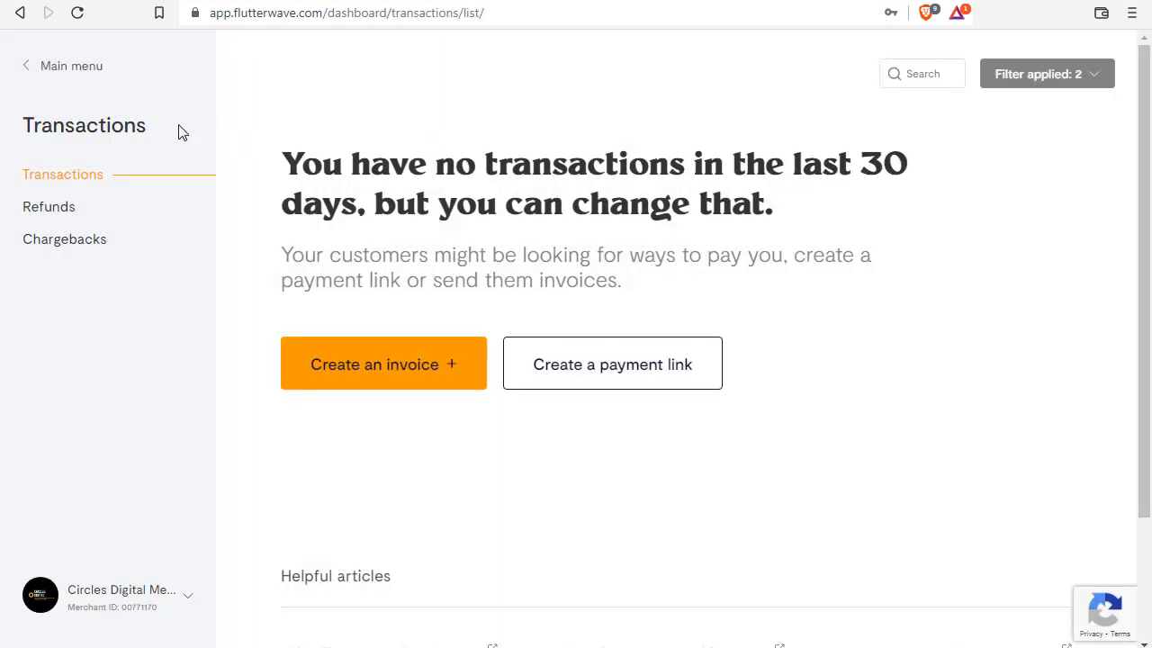
# View the dashboard's overview page and the payments section, and open the store's customer list
pyautogui.click(64, 72)
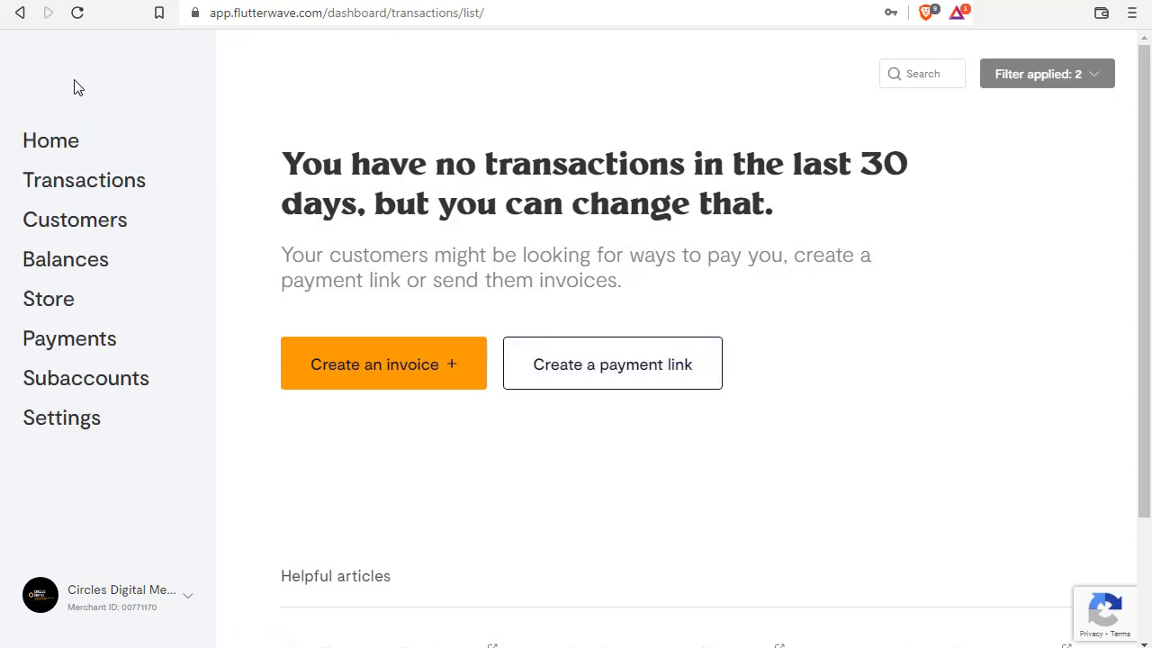
pyautogui.click(50, 148)
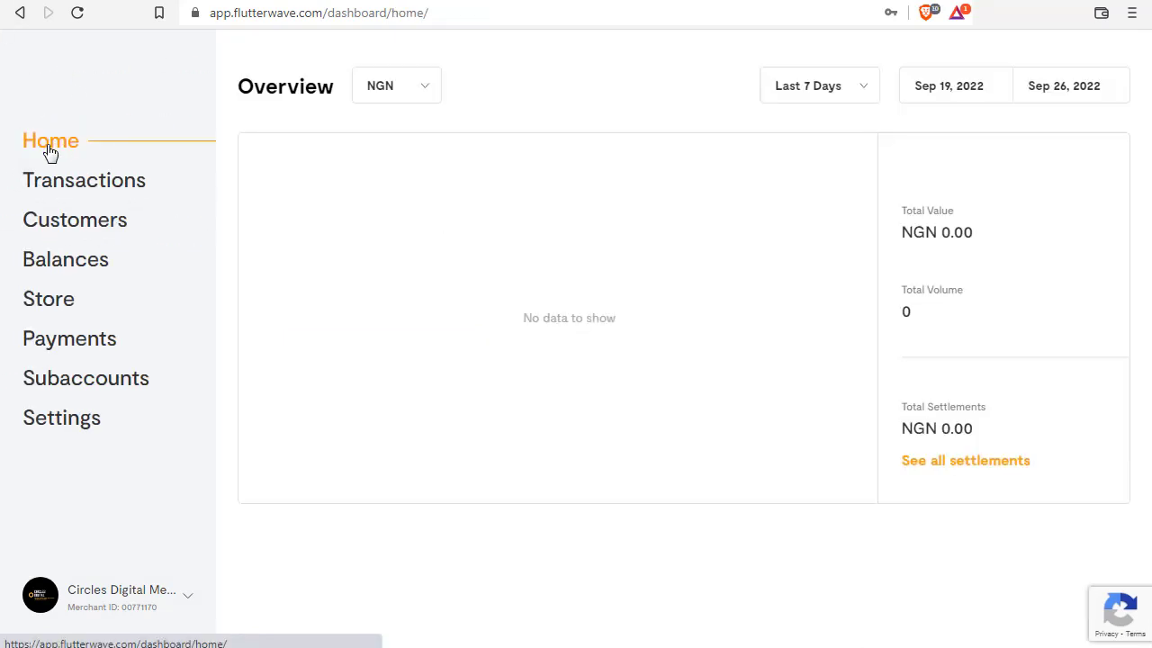
pyautogui.click(90, 351)
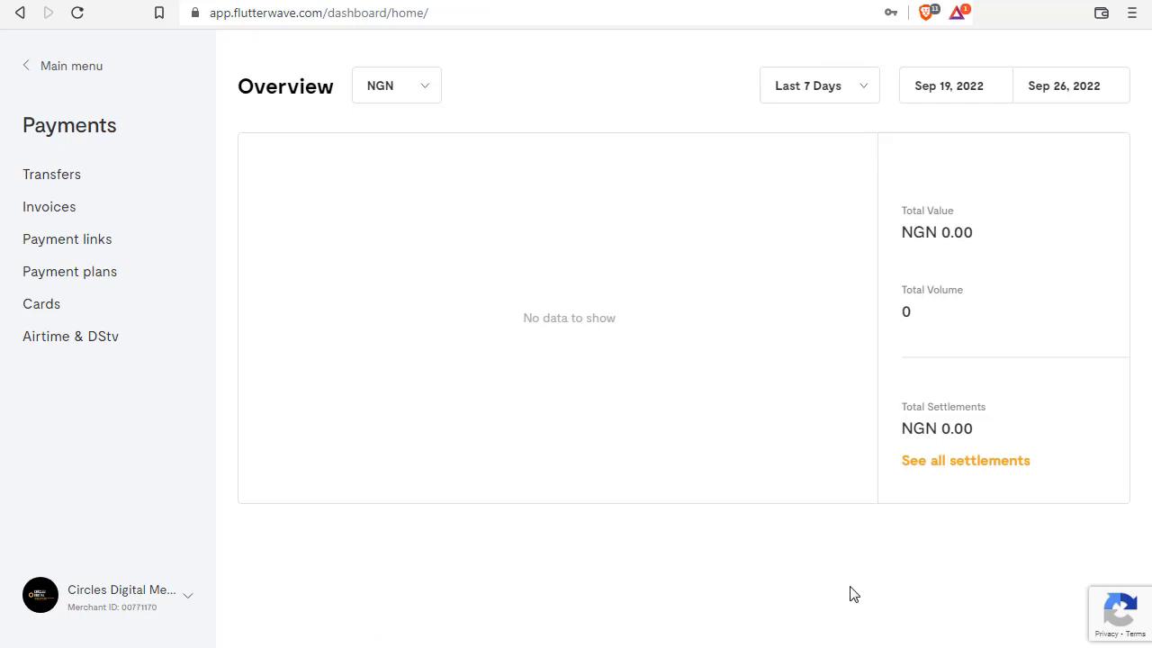
pyautogui.click(54, 298)
pyautogui.click(63, 241)
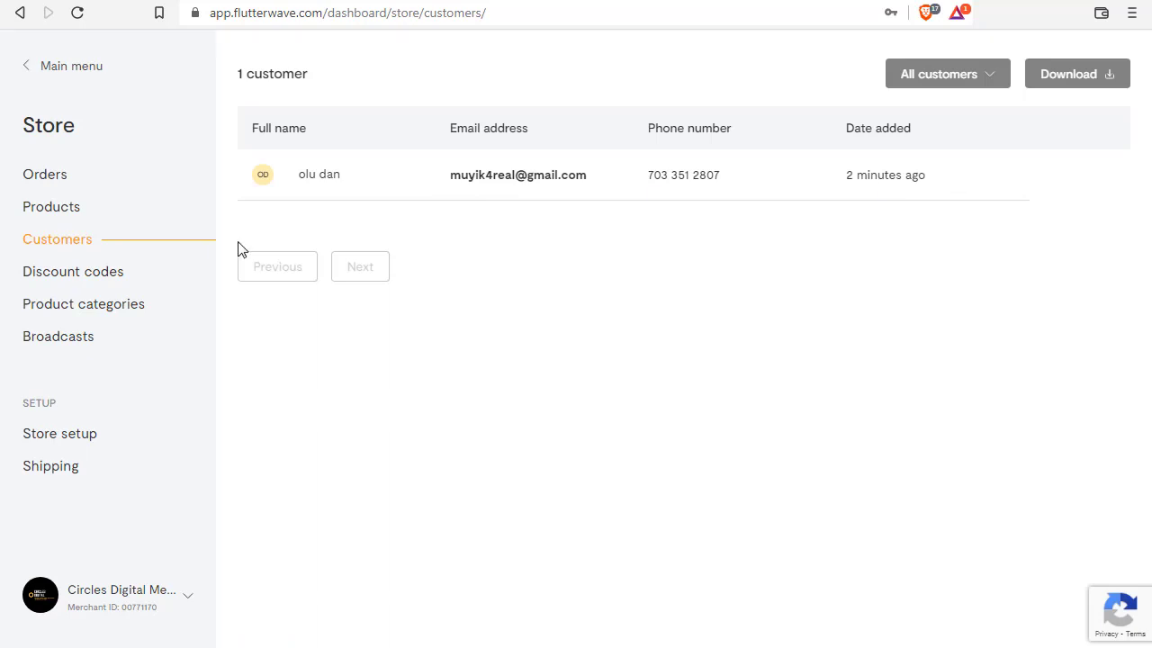
# Check the account's NGN balances and return to the dashboard's home page
pyautogui.click(27, 69)
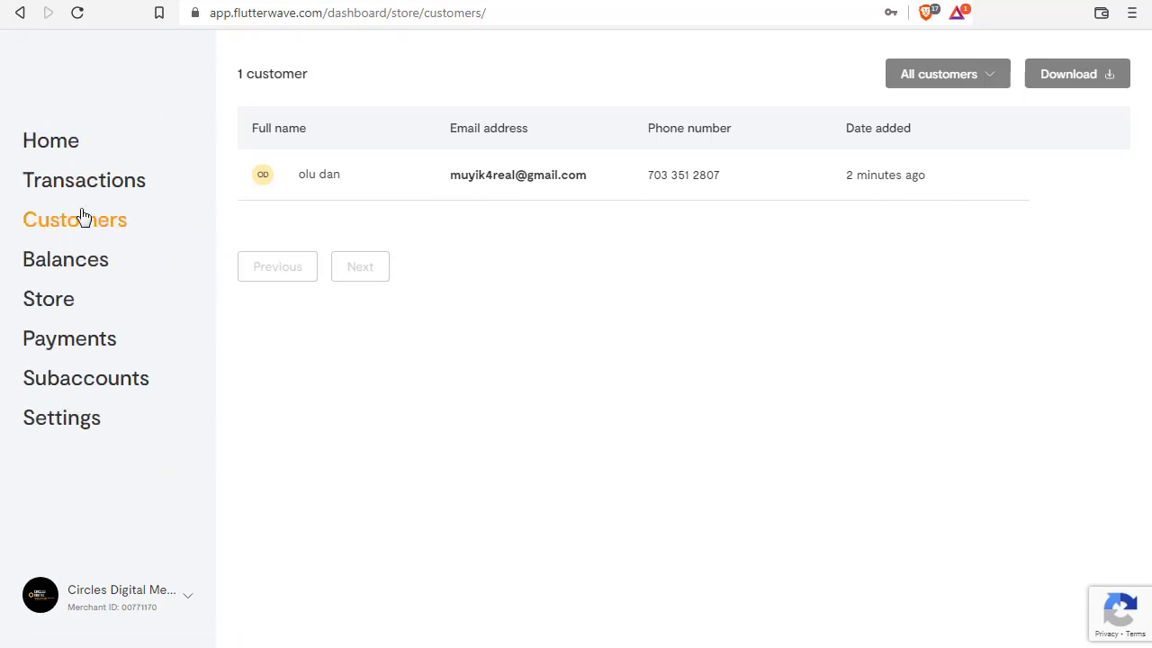
pyautogui.click(68, 261)
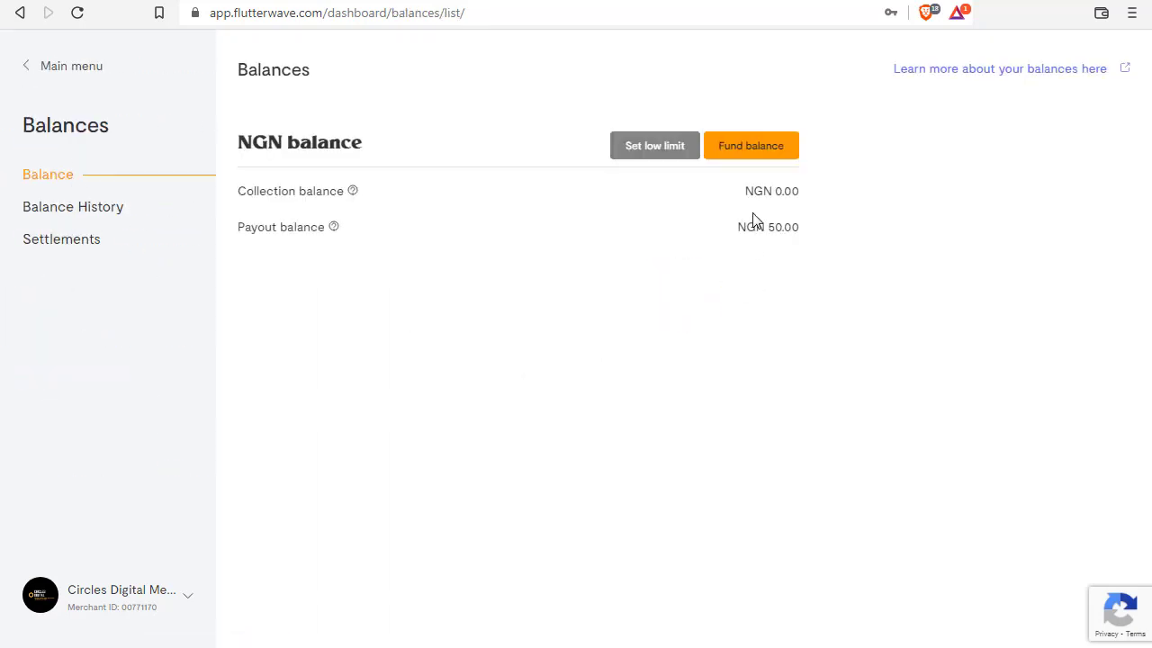
pyautogui.click(27, 66)
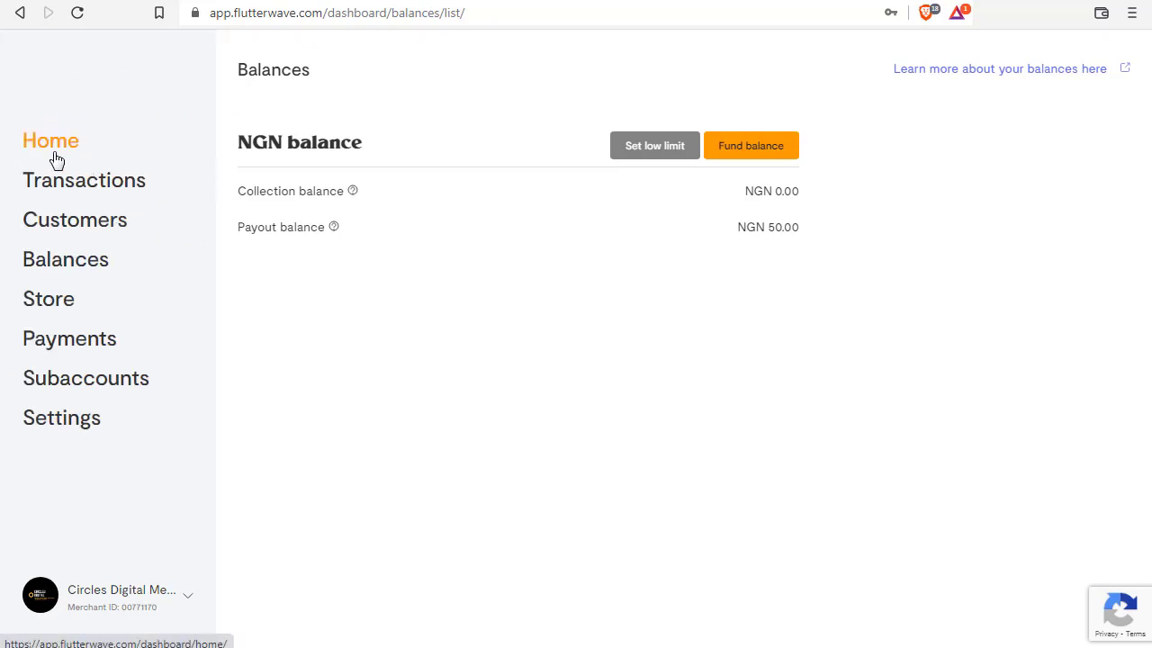
pyautogui.click(55, 158)
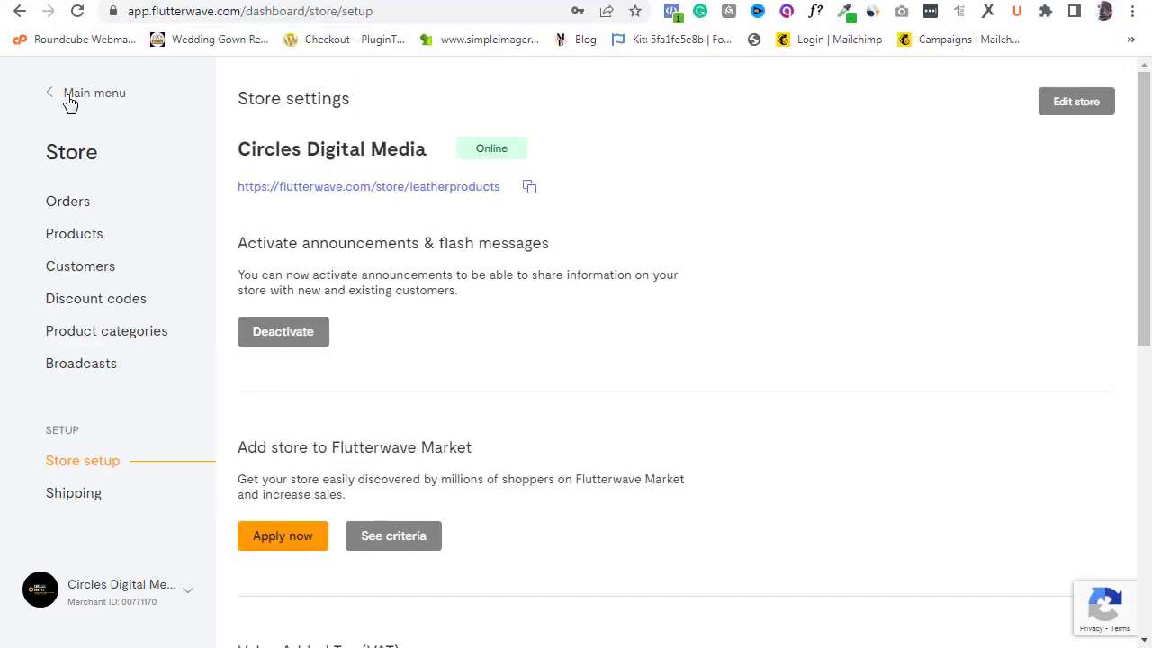
# Open the store's product list and bring up the Men's leather belt for editing
pyautogui.click(71, 95)
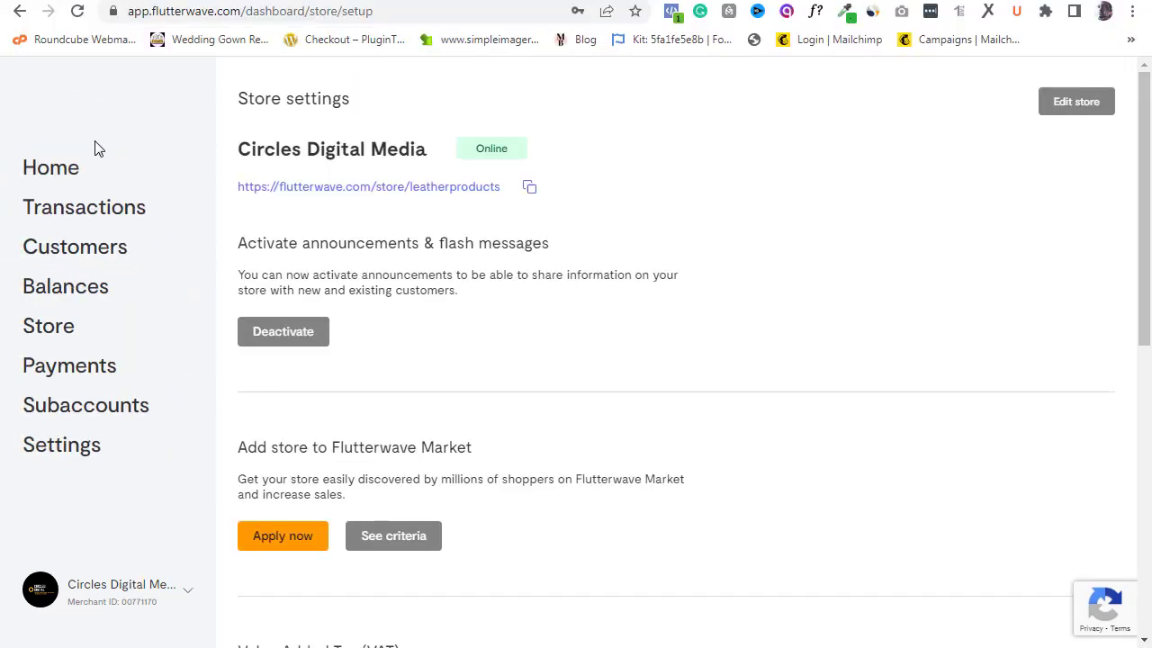
pyautogui.click(52, 329)
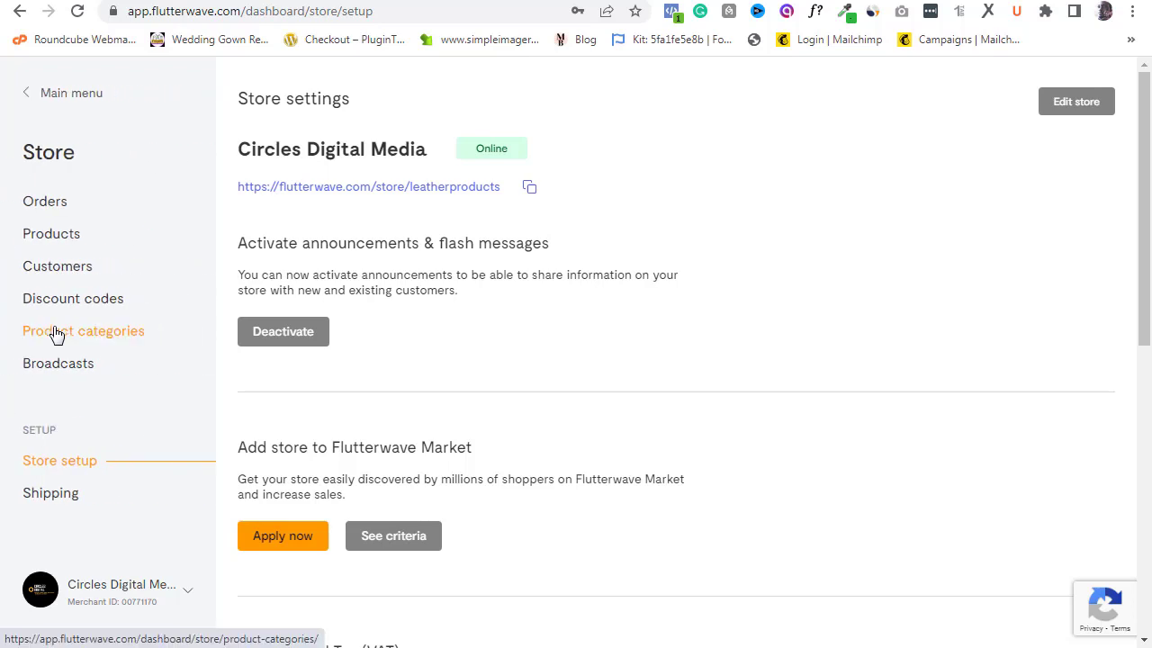
pyautogui.click(48, 236)
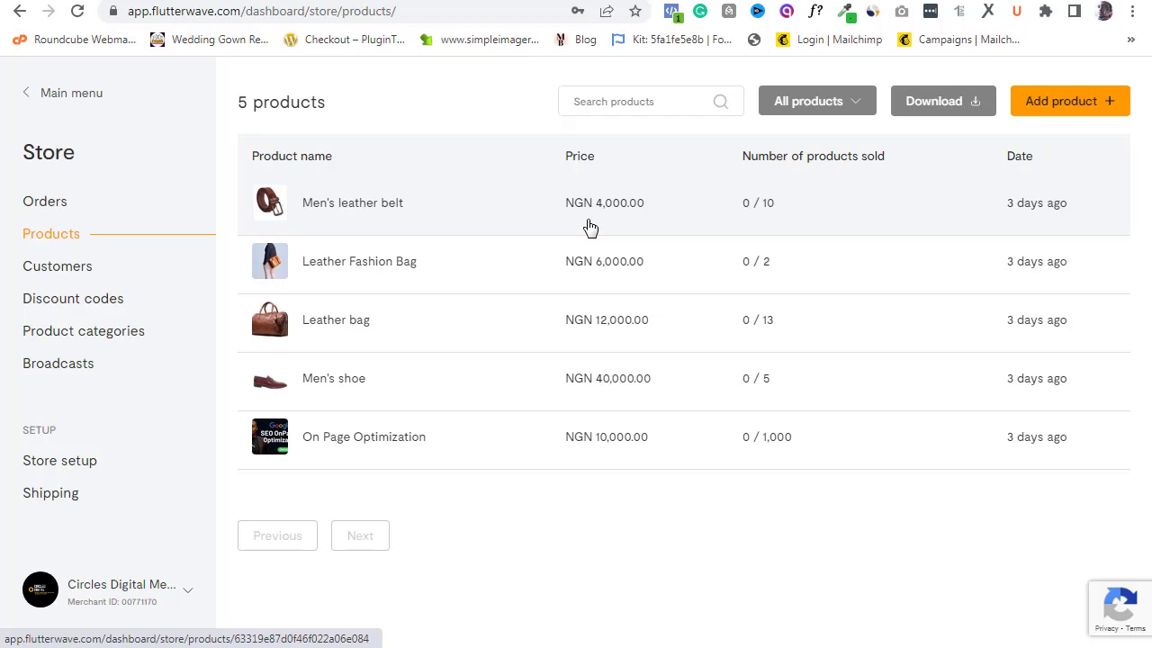
pyautogui.click(590, 226)
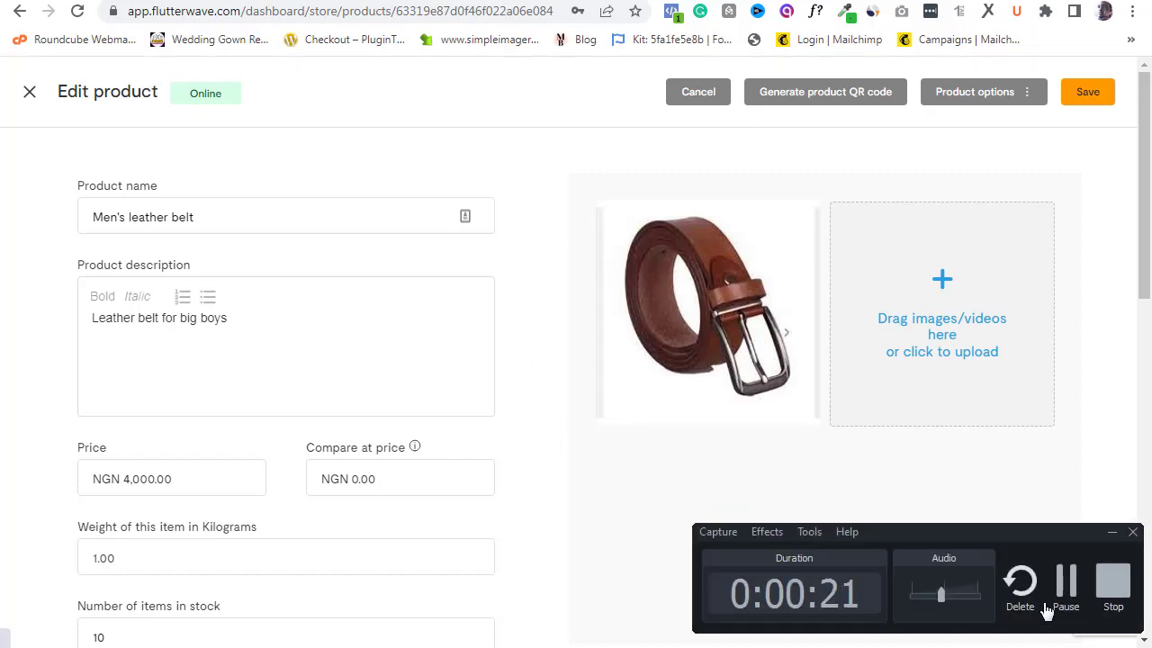
# Copy the product link of the Men's leather belt and close the product editor
pyautogui.moveTo(1149, 185); pyautogui.dragTo(1141, 337)
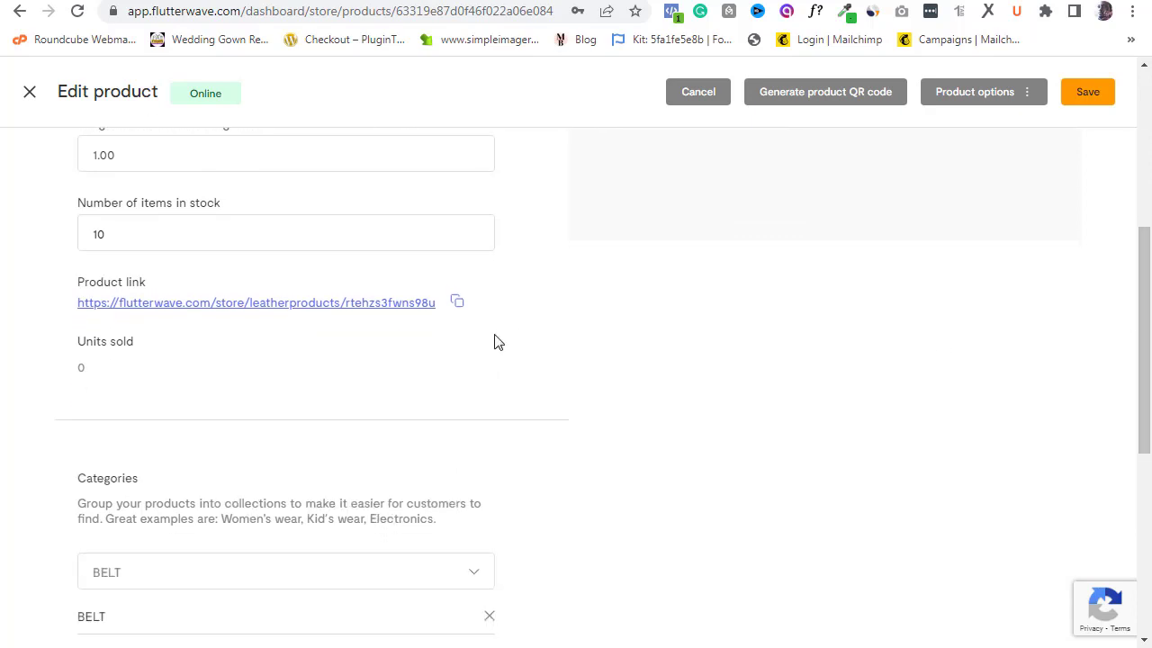
pyautogui.moveTo(72, 294); pyautogui.dragTo(445, 319)
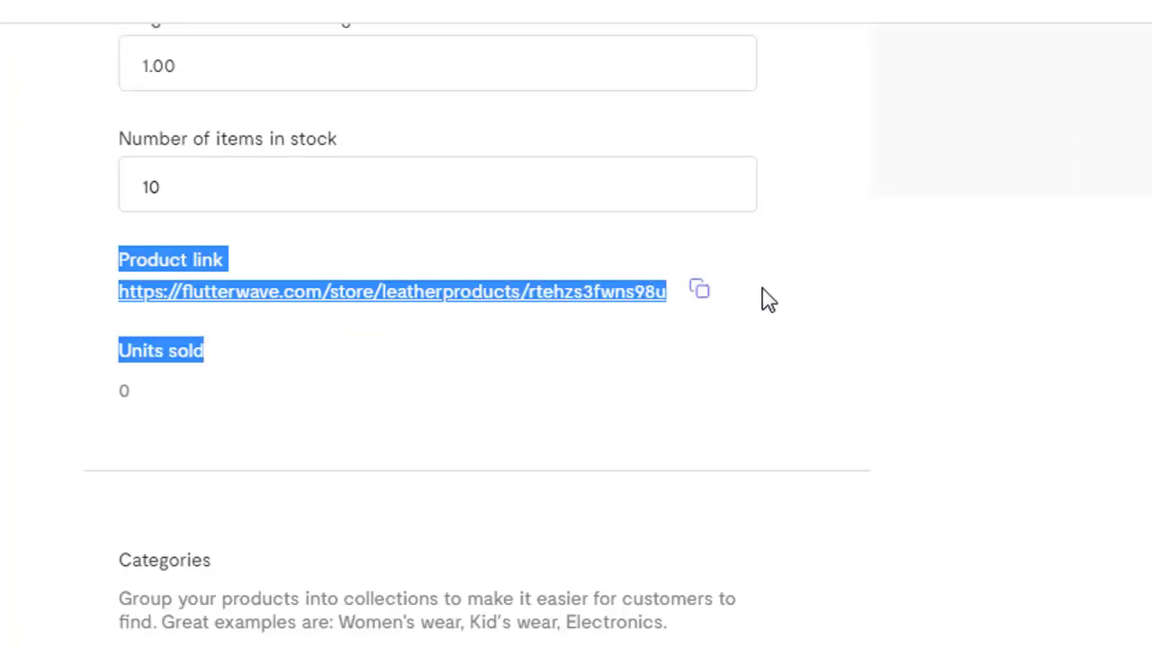
pyautogui.click(1059, 311)
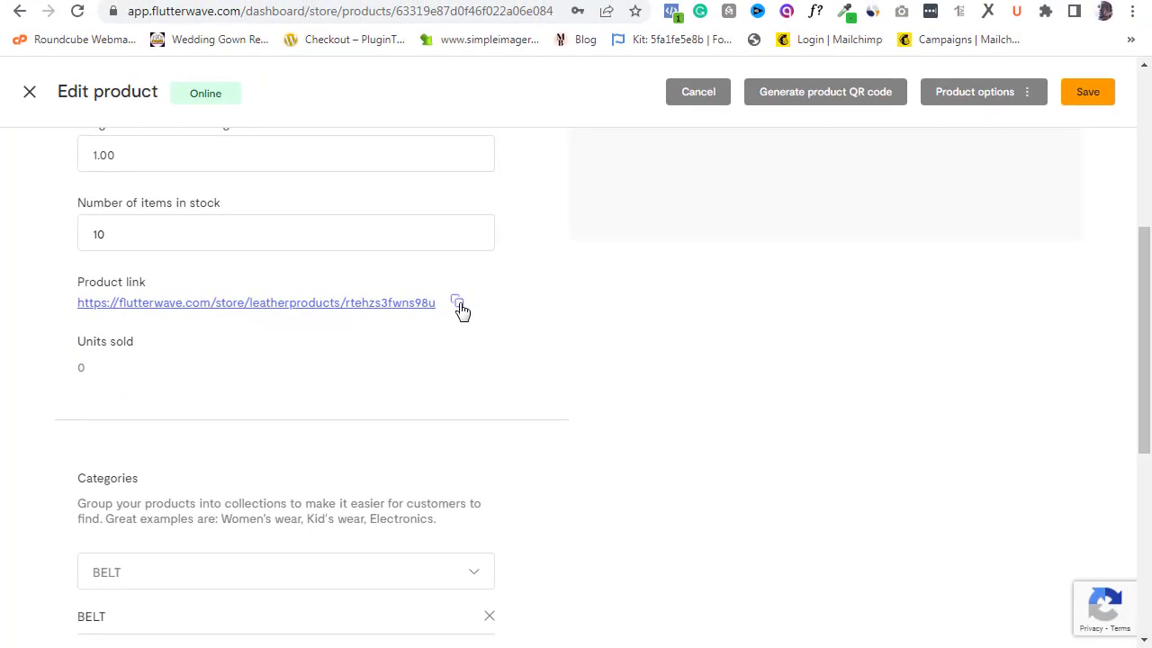
pyautogui.click(457, 303)
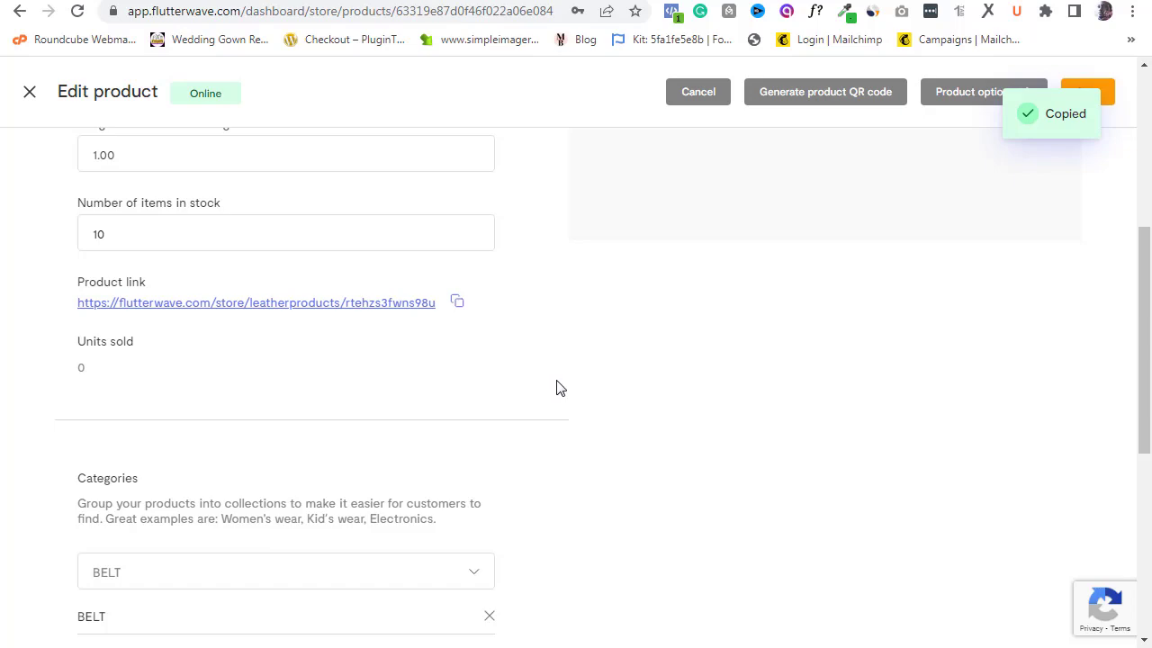
pyautogui.click(30, 93)
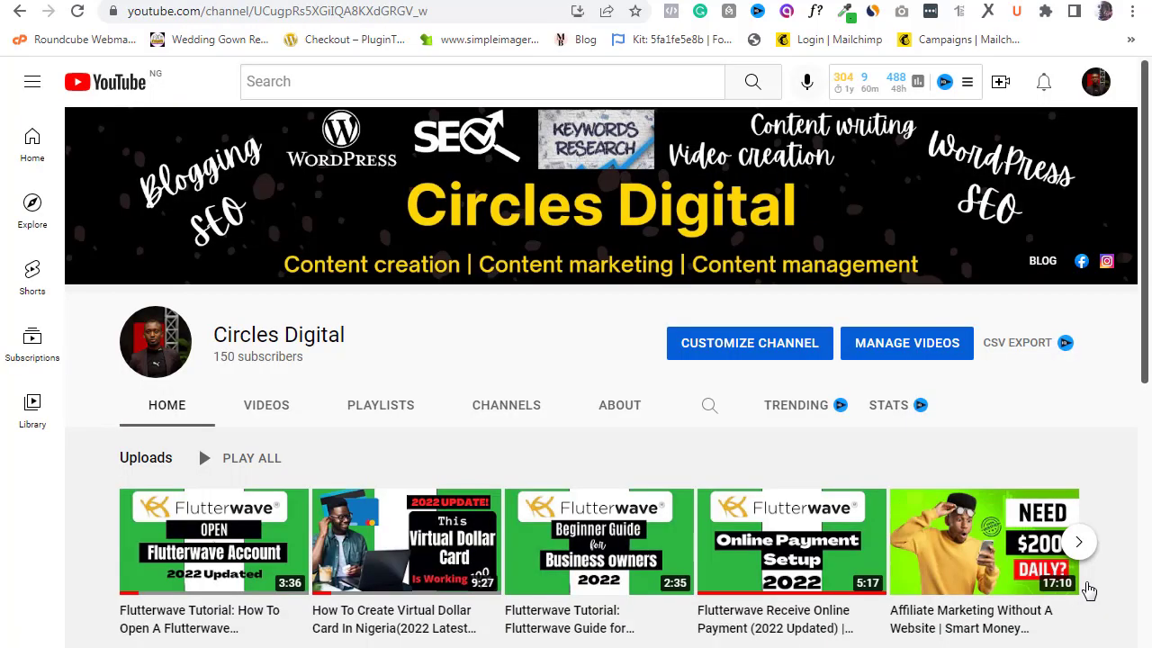
# On the Circles Digital YouTube channel, open the full playlist "Flutterwave Tutorial For Business Owners"
pyautogui.click(381, 406)
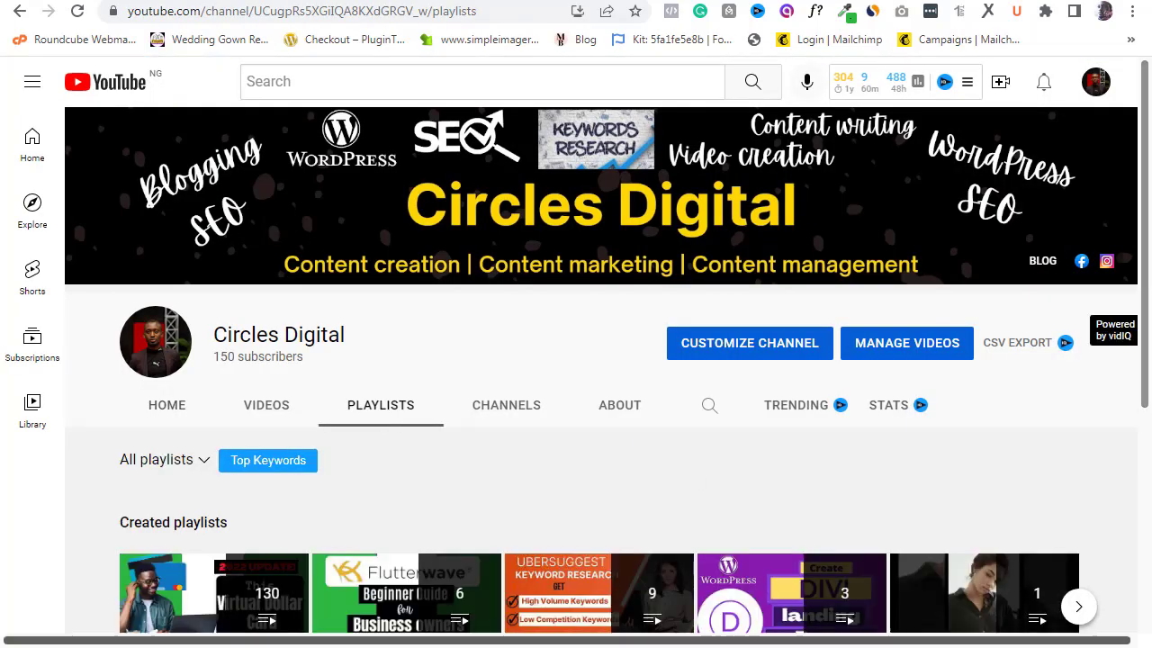
pyautogui.scroll(-2, 364, 585)
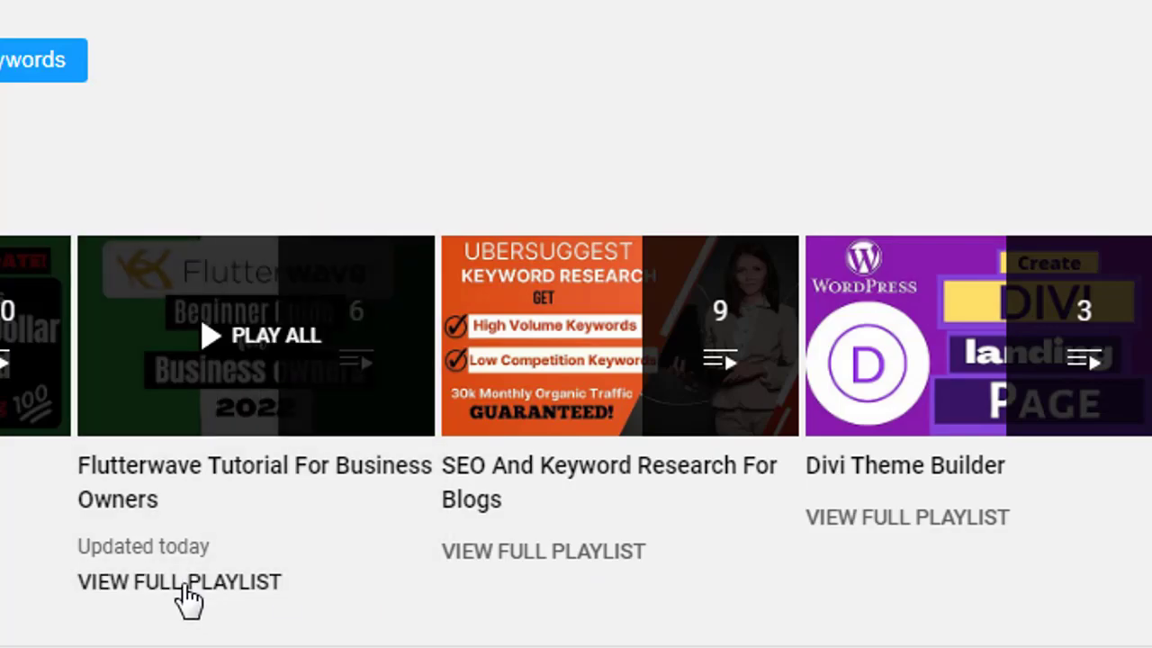
pyautogui.click(184, 587)
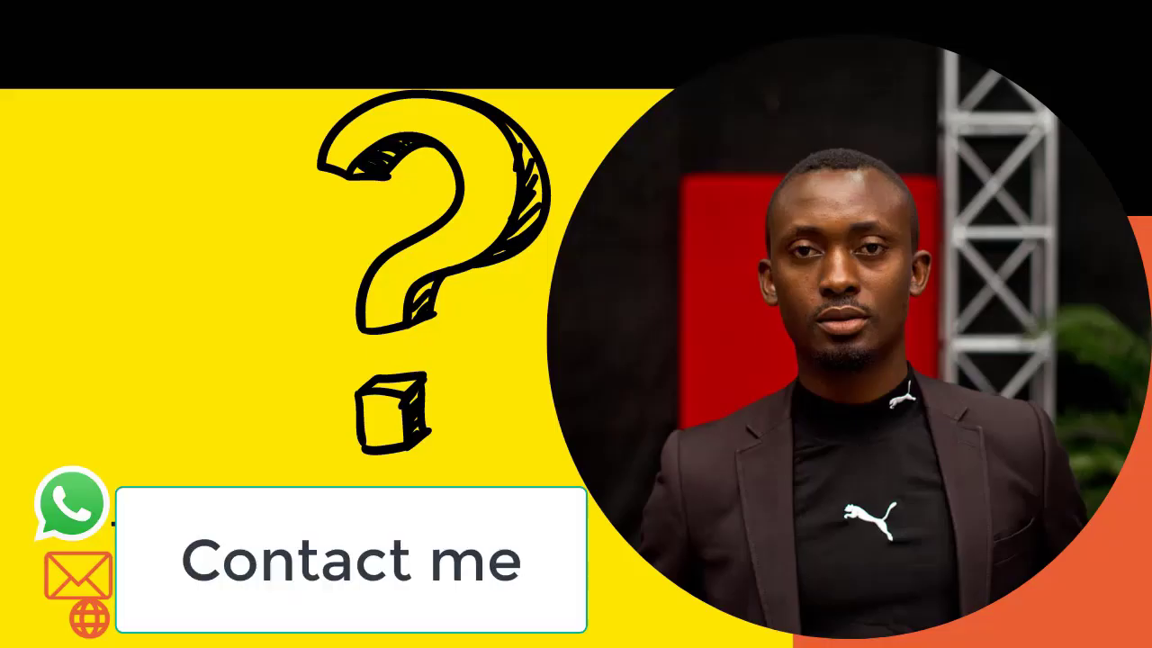